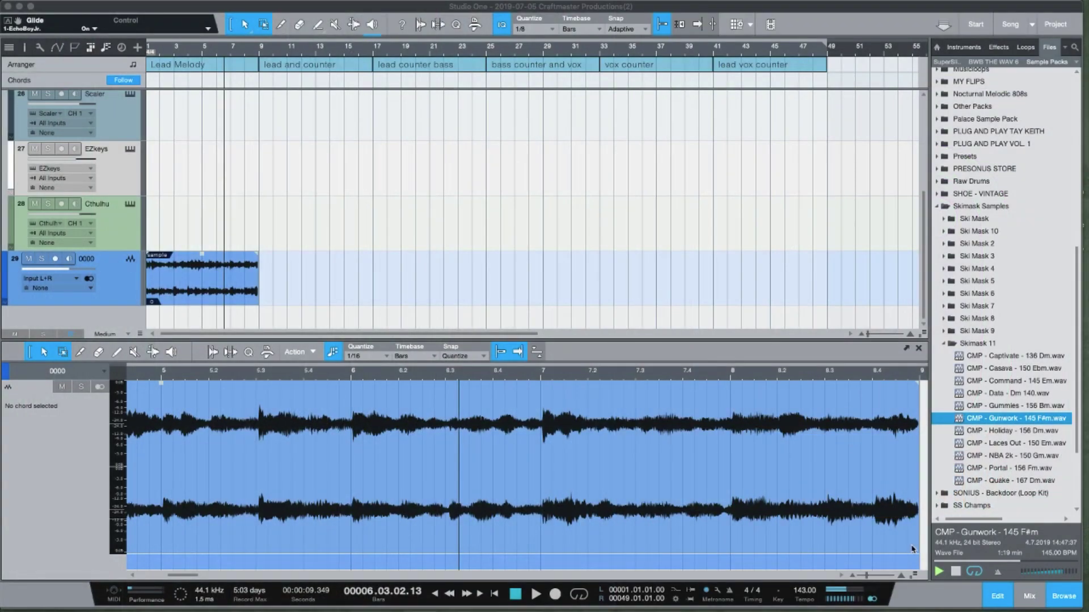
Step: Stop the Gunwork loop preview and raise the browser's preview volume
{"action": "left_click", "coordinate": [1061, 574]}
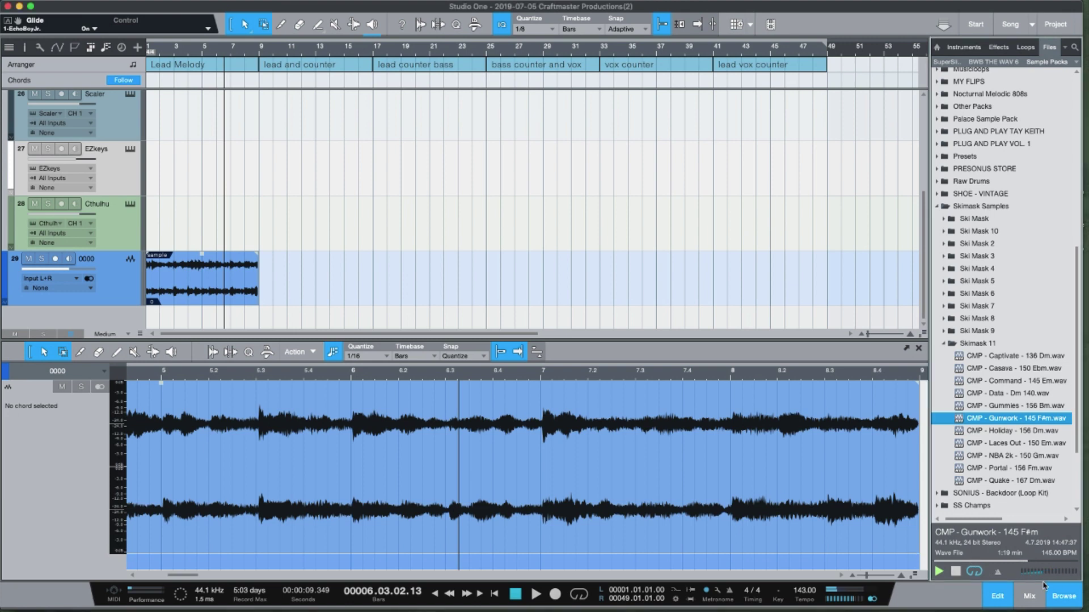
{"action": "left_click", "coordinate": [956, 572]}
{"action": "left_click_drag", "start_coordinate": [1029, 574], "coordinate": [1058, 575]}
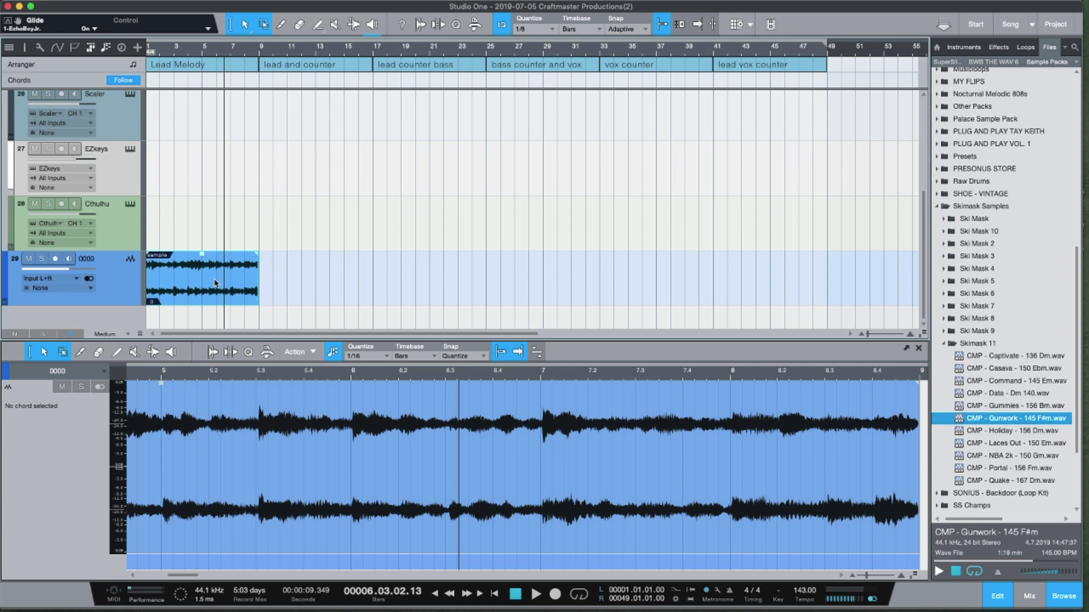
Step: Open the sample clip in Melodyne and enlarge the editor
{"action": "right_click", "coordinate": [215, 282]}
{"action": "left_click", "coordinate": [194, 292]}
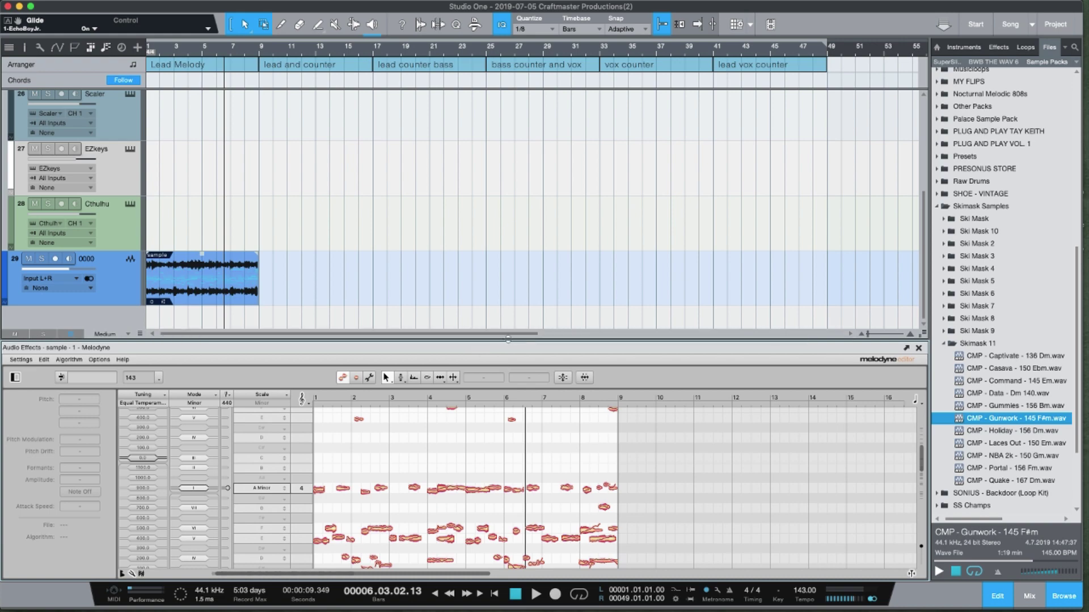
{"action": "left_click_drag", "start_coordinate": [508, 341], "coordinate": [527, 111]}
{"action": "scroll", "coordinate": [473, 303], "scroll_direction": "up", "scroll_amount": 5}
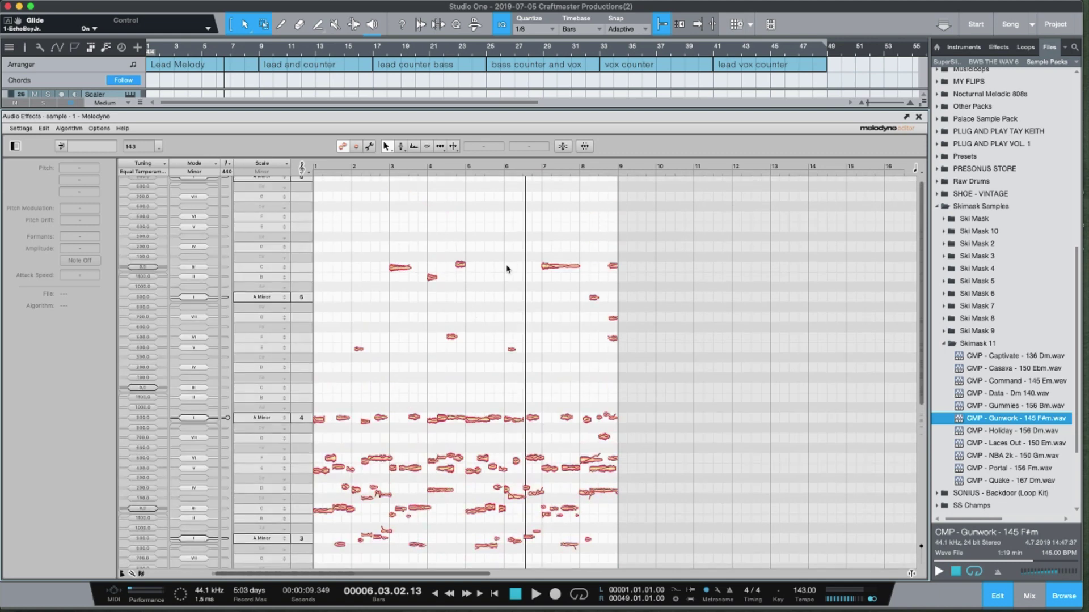
Step: Read the pitches of the melody notes, including the C, E and F notes
{"action": "left_click", "coordinate": [400, 267]}
{"action": "left_click", "coordinate": [559, 267]}
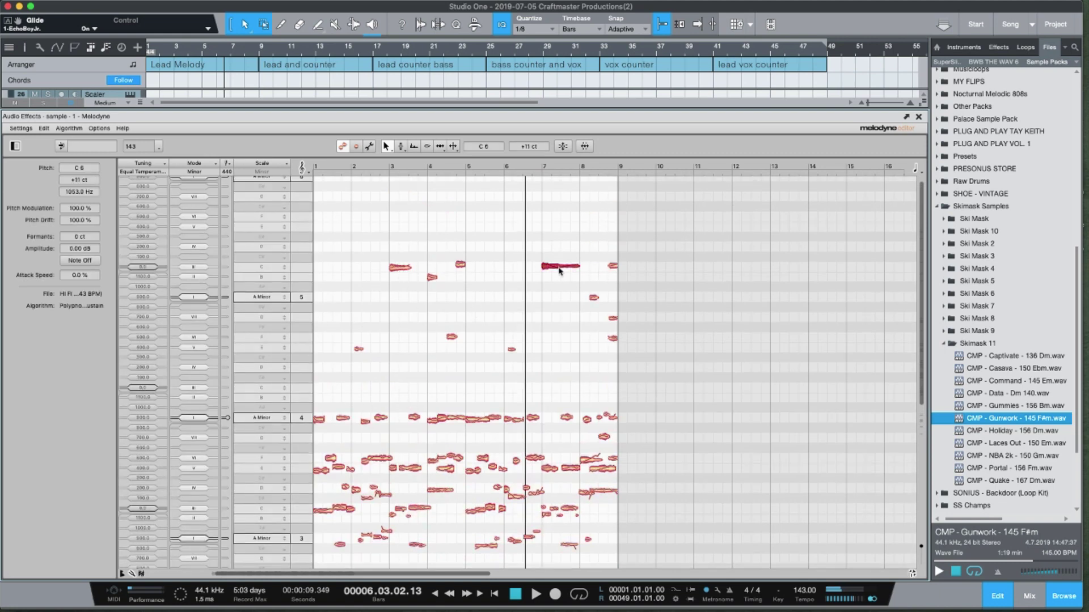
{"action": "left_click", "coordinate": [418, 508]}
{"action": "left_click", "coordinate": [414, 470]}
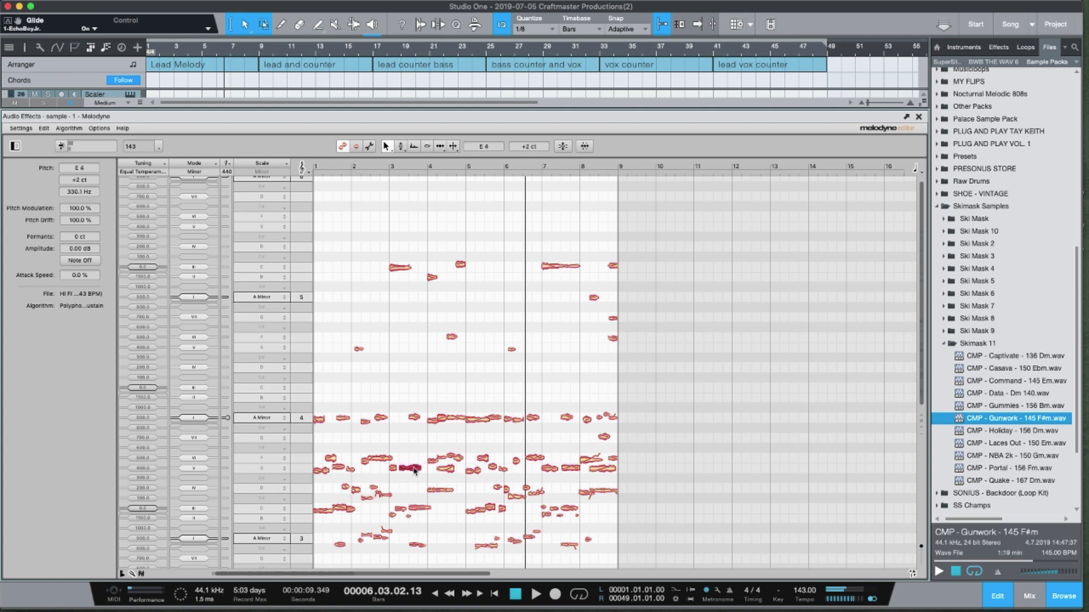
{"action": "left_click", "coordinate": [386, 459]}
{"action": "left_click_drag", "start_coordinate": [366, 108], "coordinate": [331, 217]}
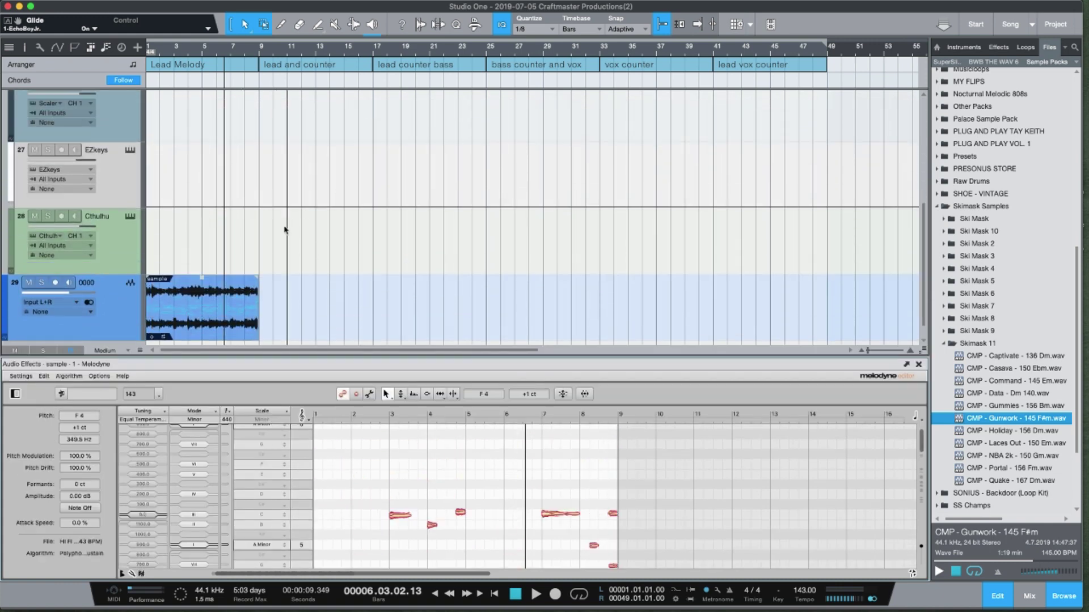
Step: Copy the sample's melody as MIDI onto the Stage-73 V track and mute sample track 29
{"action": "scroll", "coordinate": [287, 233], "scroll_direction": "up", "scroll_amount": 5}
{"action": "scroll", "coordinate": [287, 233], "scroll_direction": "down", "scroll_amount": 5}
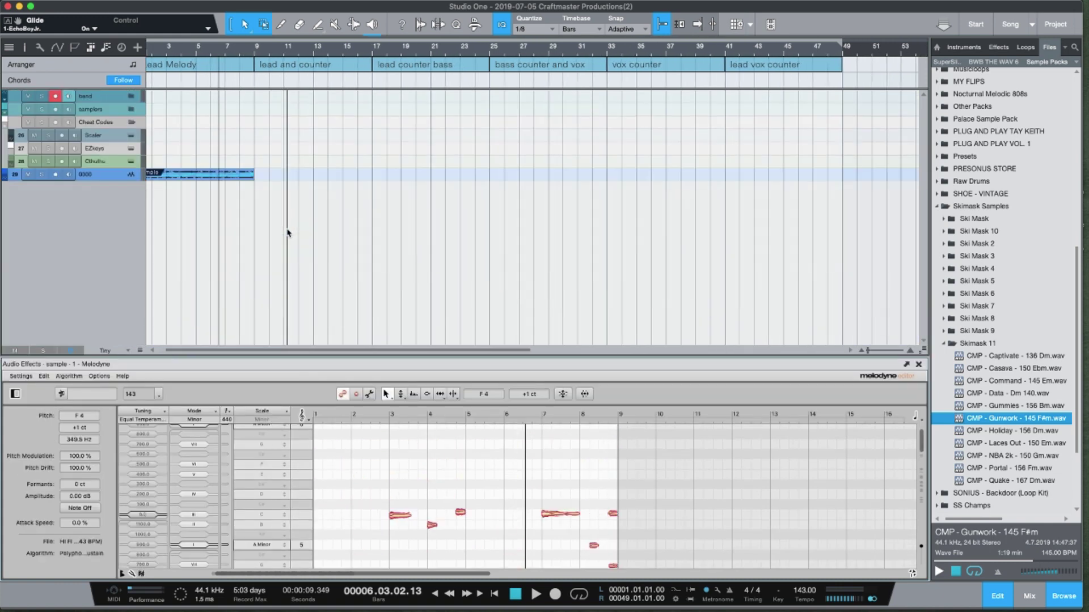
{"action": "left_click", "coordinate": [137, 98]}
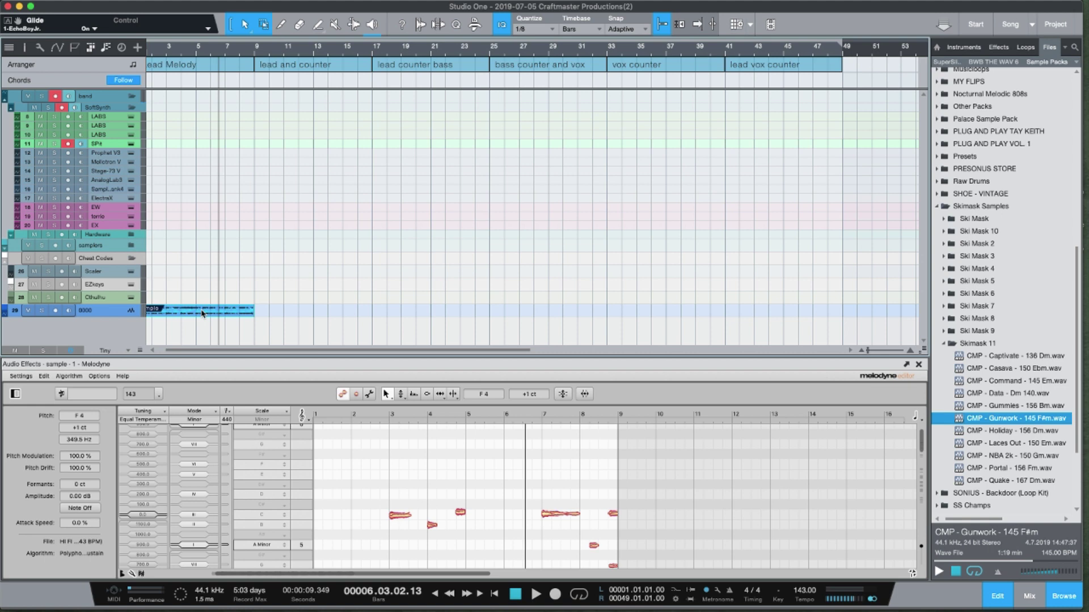
{"action": "left_click_drag", "start_coordinate": [202, 313], "coordinate": [206, 175]}
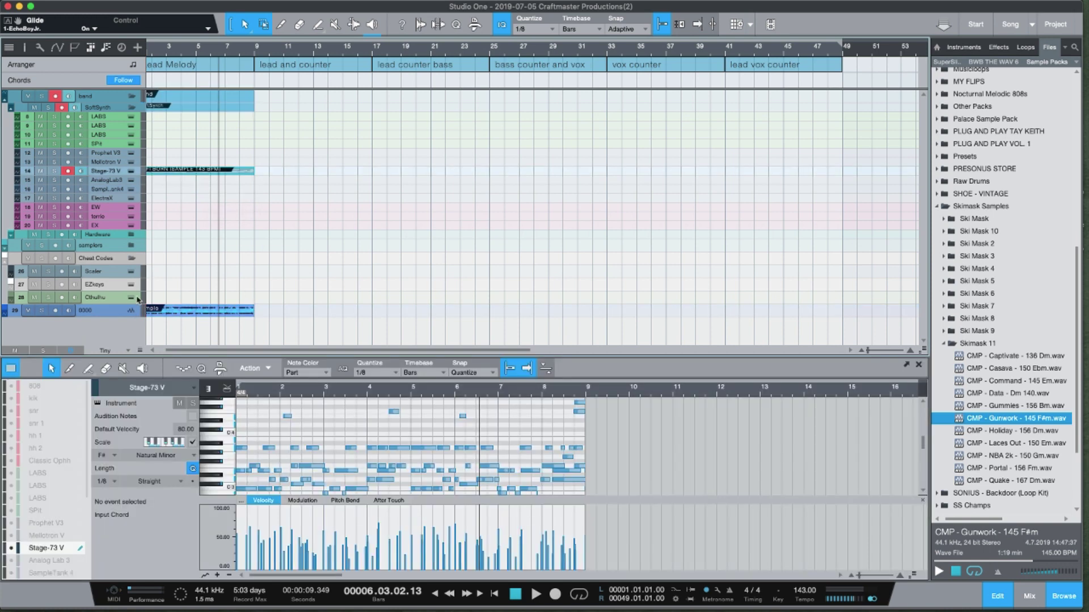
{"action": "left_click", "coordinate": [28, 310]}
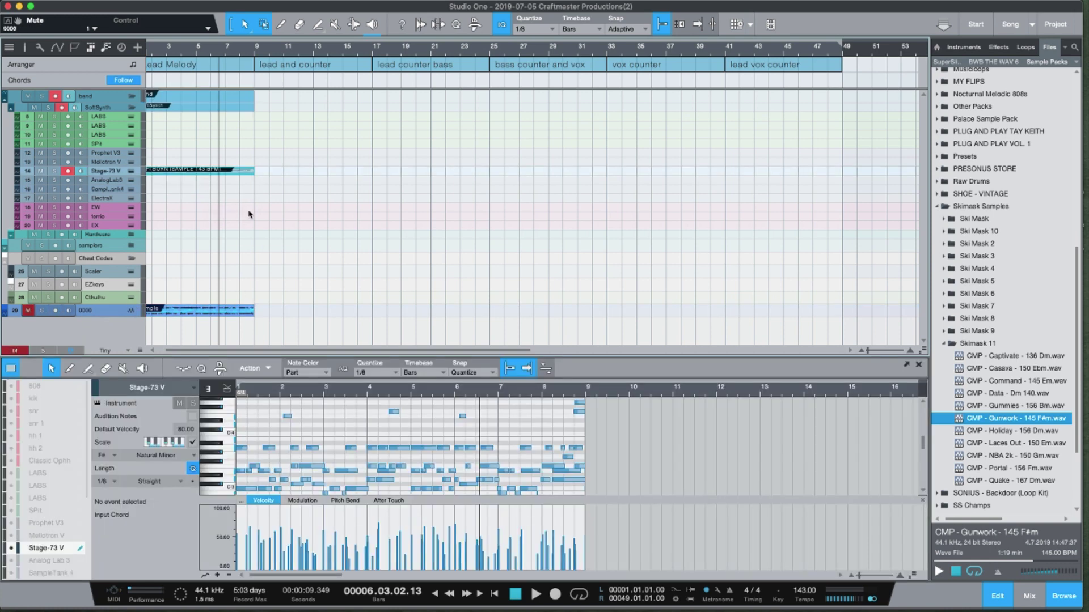
Step: Play the new MIDI part from the song start, then hide the lower panel
{"action": "key", "text": "comma"}
{"action": "key", "text": "space"}
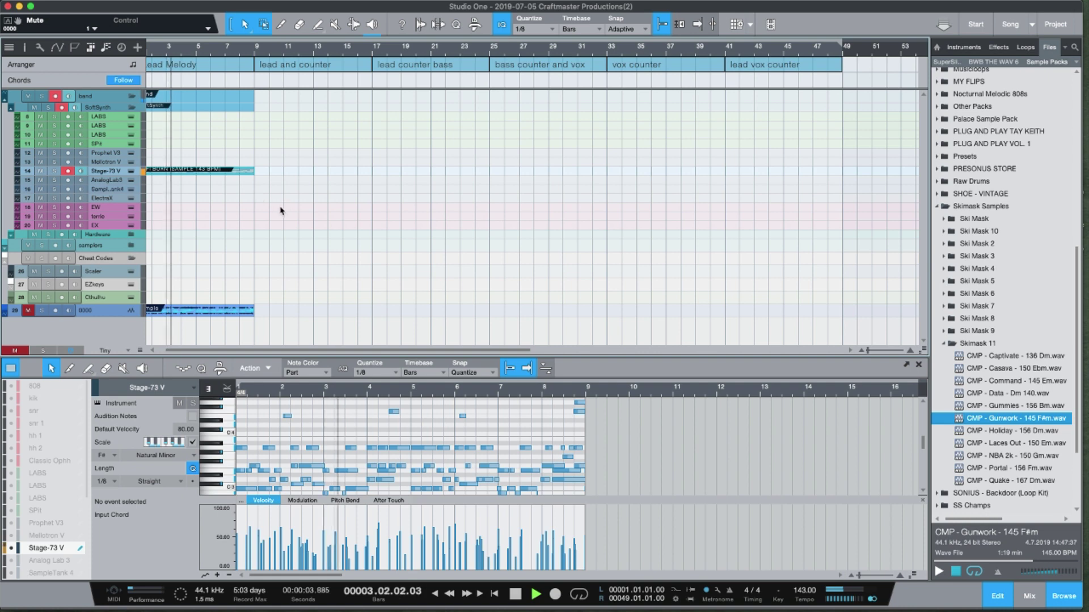
{"action": "scroll", "coordinate": [279, 210], "scroll_direction": "left", "scroll_amount": 2}
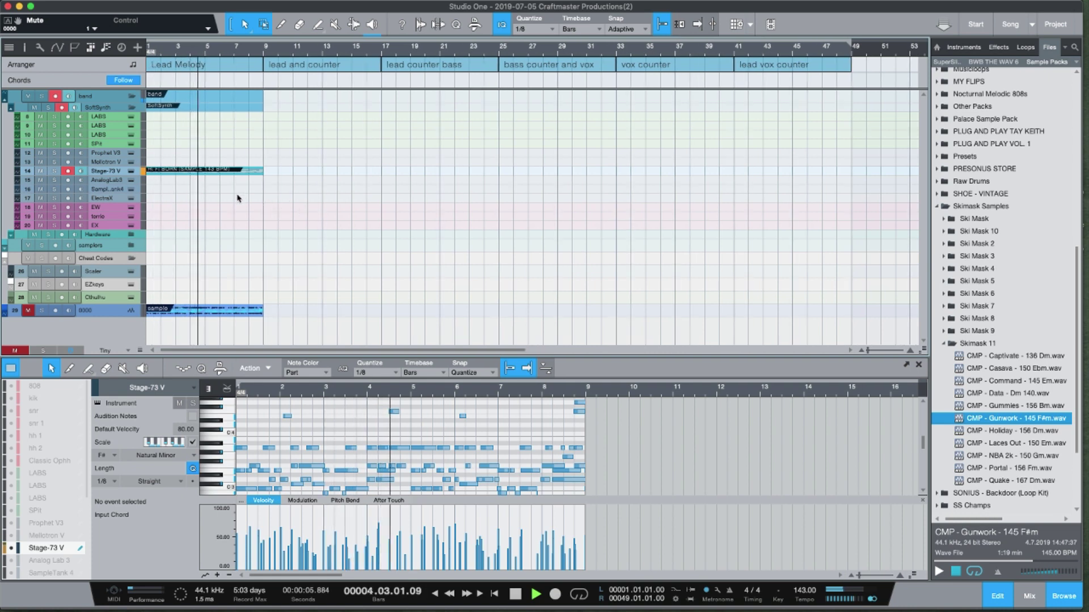
{"action": "key", "text": "space"}
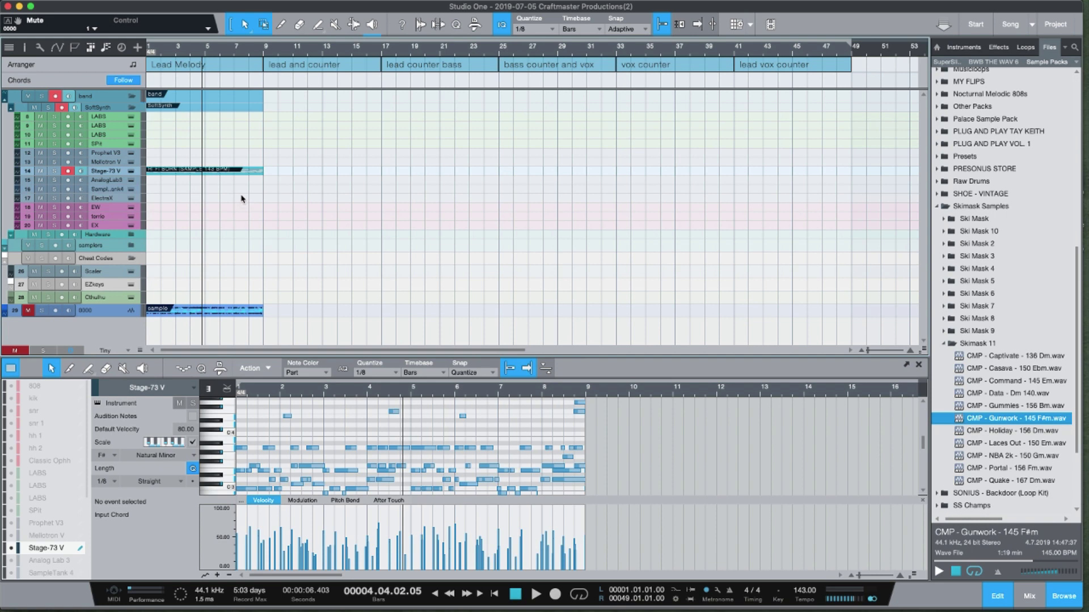
{"action": "scroll", "coordinate": [238, 194], "scroll_direction": "up", "scroll_amount": 3}
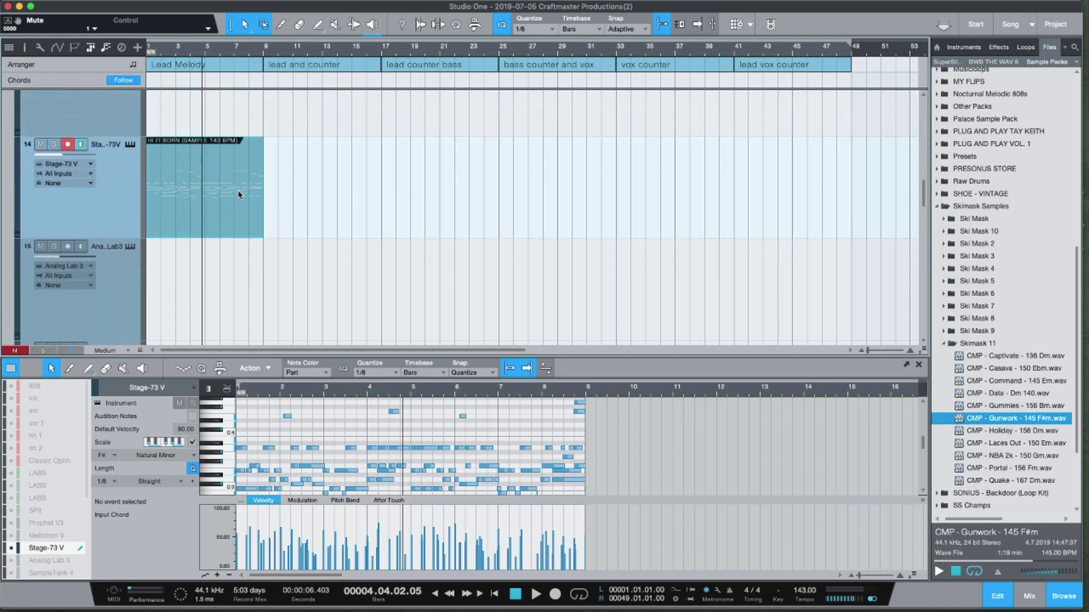
{"action": "scroll", "coordinate": [238, 195], "scroll_direction": "down", "scroll_amount": 2}
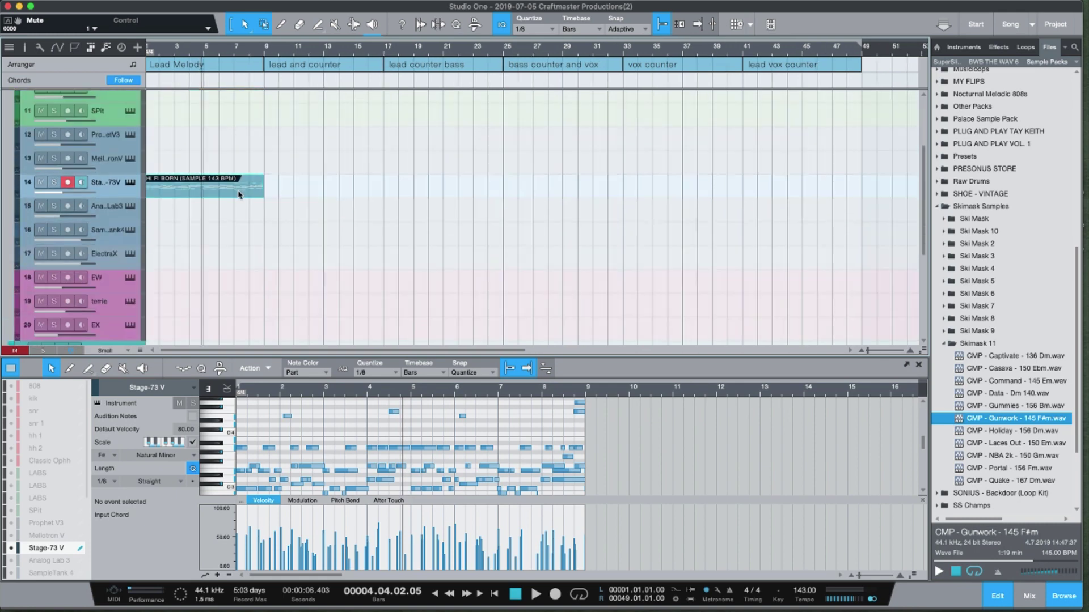
{"action": "scroll", "coordinate": [214, 243], "scroll_direction": "down", "scroll_amount": 2}
{"action": "scroll", "coordinate": [214, 243], "scroll_direction": "down", "scroll_amount": 2}
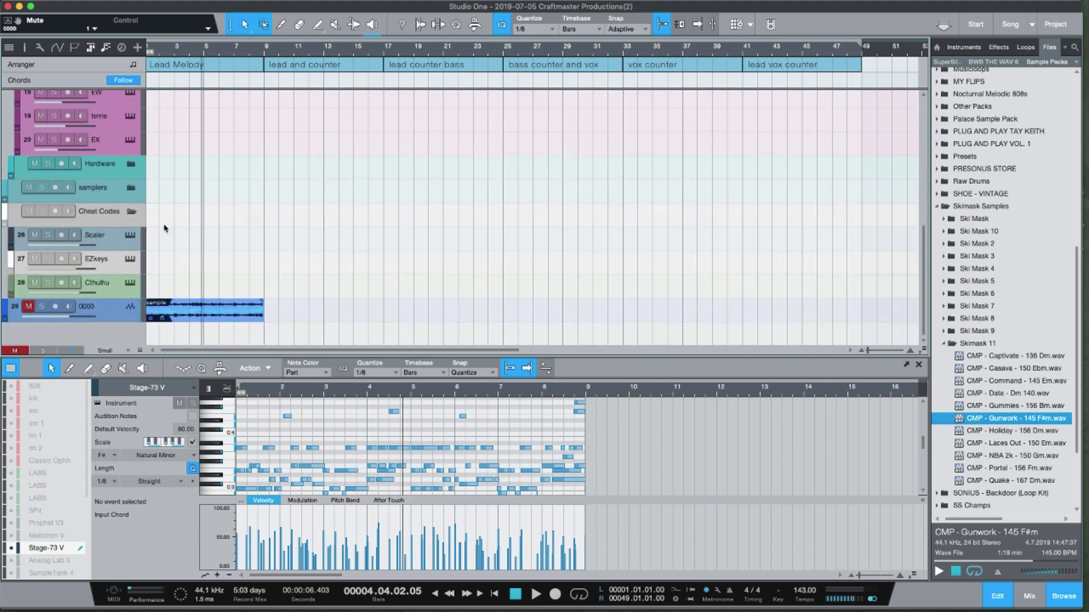
{"action": "scroll", "coordinate": [159, 181], "scroll_direction": "up", "scroll_amount": 2}
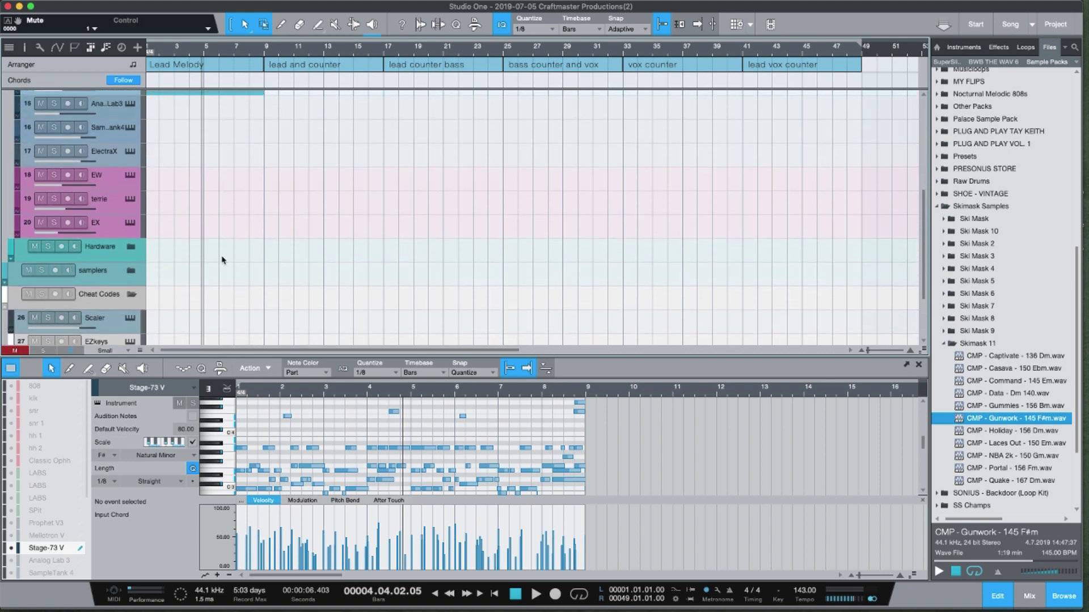
{"action": "key", "text": "F3"}
{"action": "key", "text": "F3"}
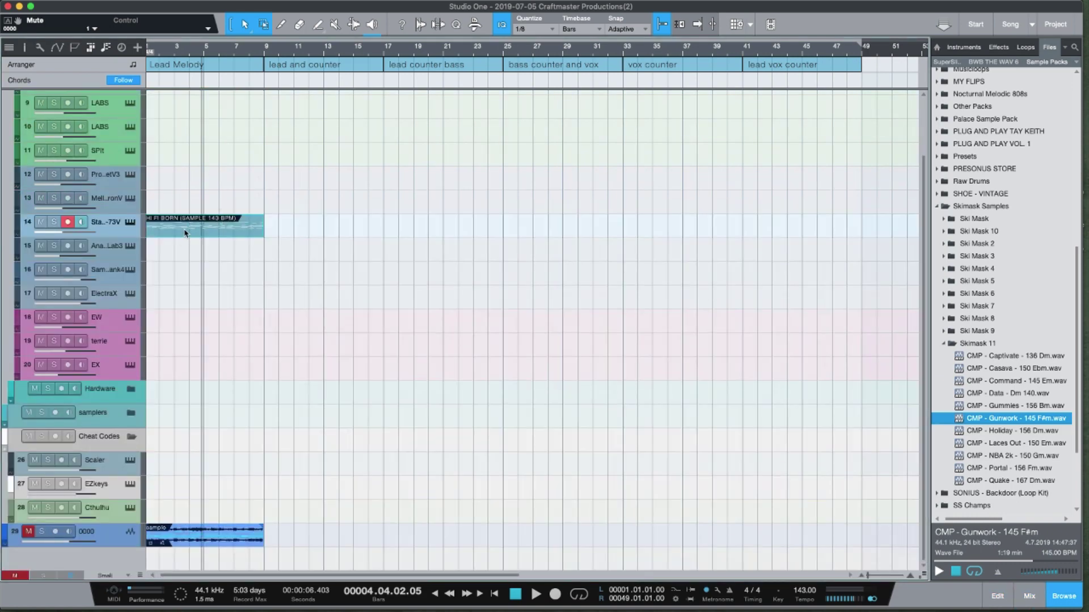
Step: Copy the HI FI BORN clip onto the Scaler track and clear Scaler's chord pads
{"action": "left_click_drag", "start_coordinate": [184, 232], "coordinate": [164, 465]}
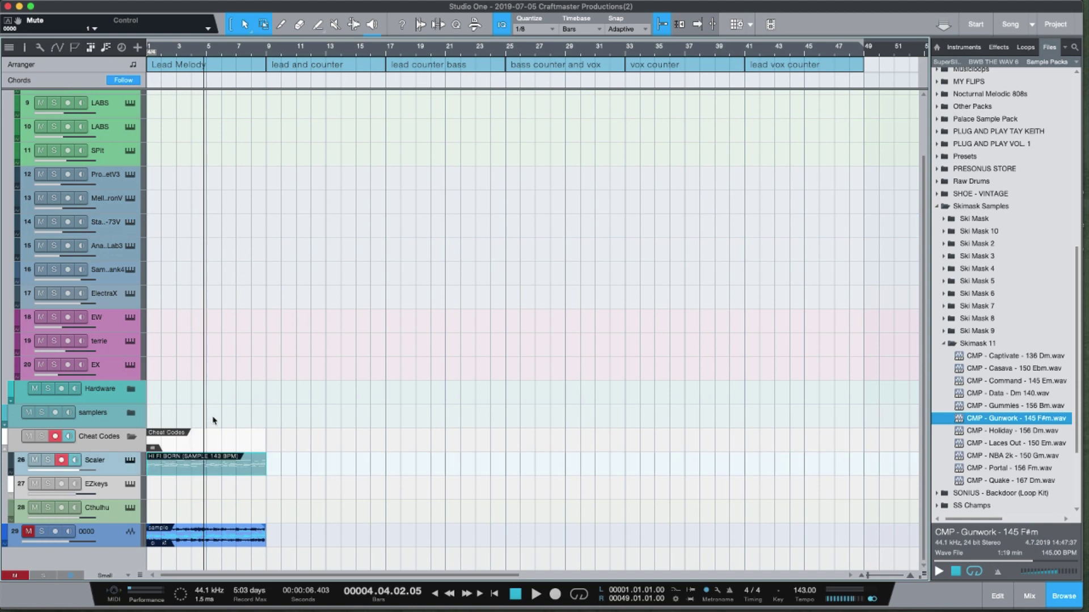
{"action": "left_click", "coordinate": [131, 461]}
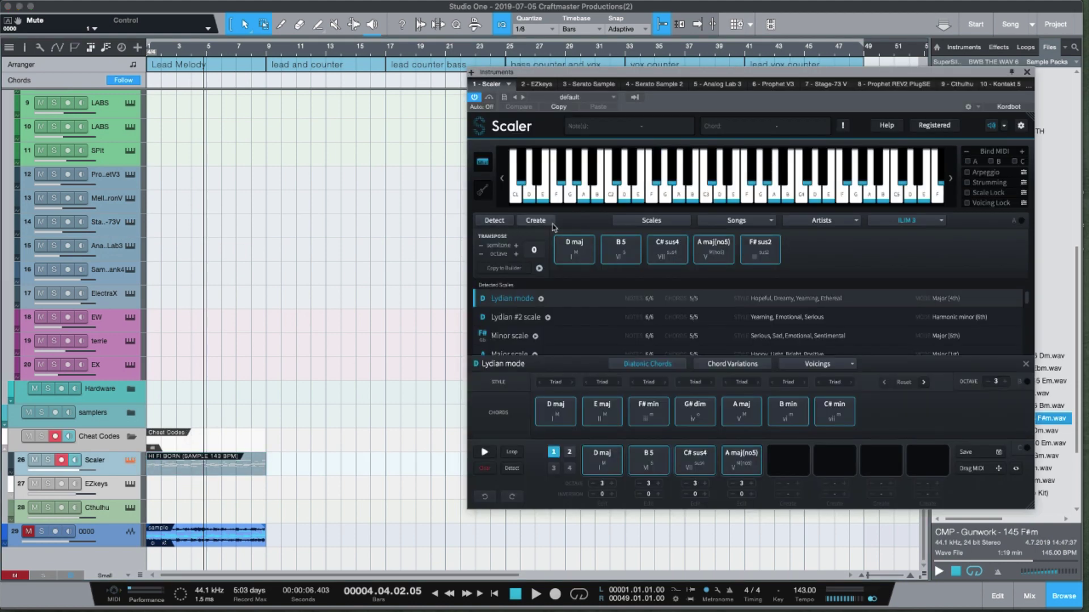
{"action": "left_click", "coordinate": [486, 469]}
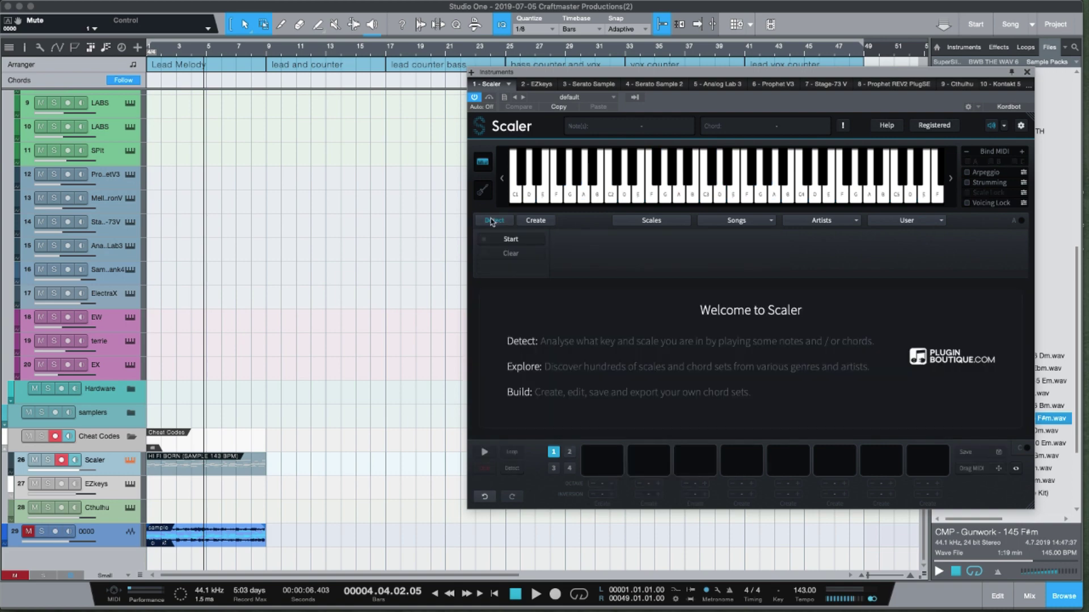
{"action": "left_click_drag", "start_coordinate": [737, 73], "coordinate": [686, 73]}
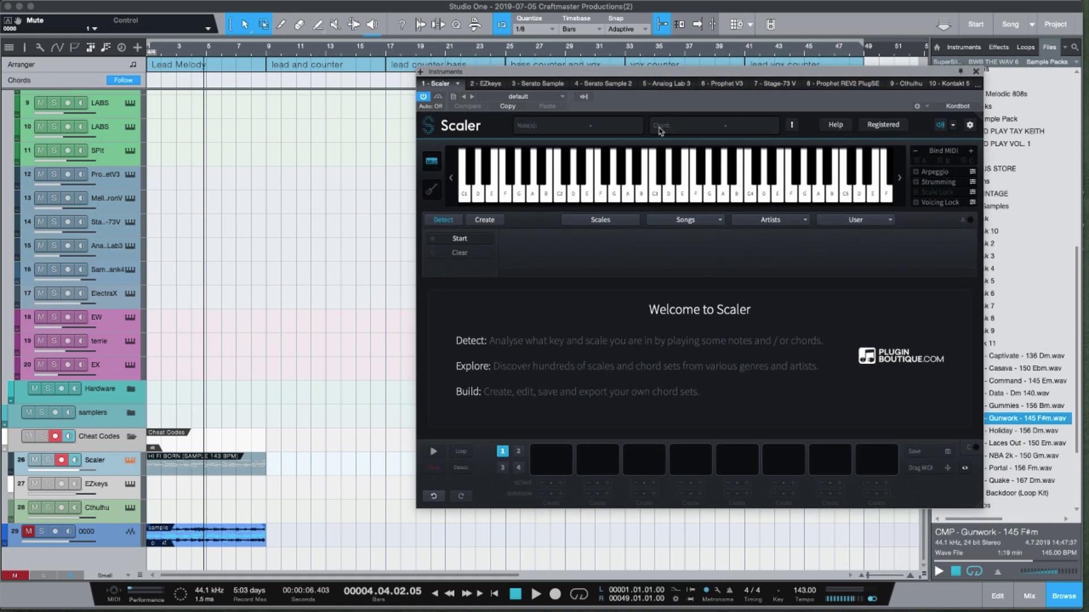
Step: Run Scaler's chord detection while the song plays the melody phrase
{"action": "left_click", "coordinate": [472, 241]}
{"action": "left_click", "coordinate": [469, 241]}
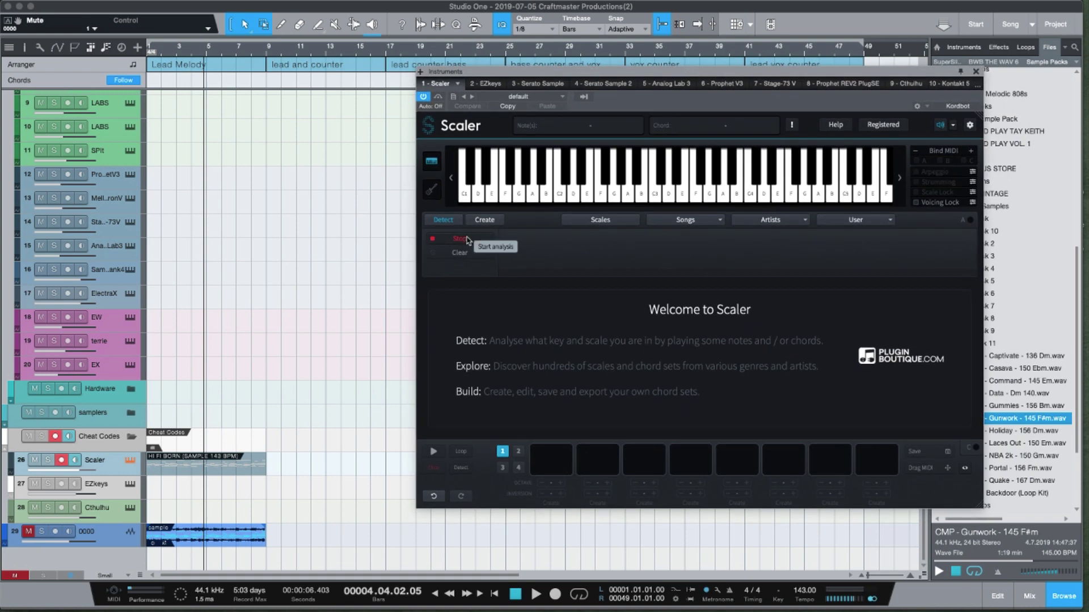
{"action": "key", "text": "space"}
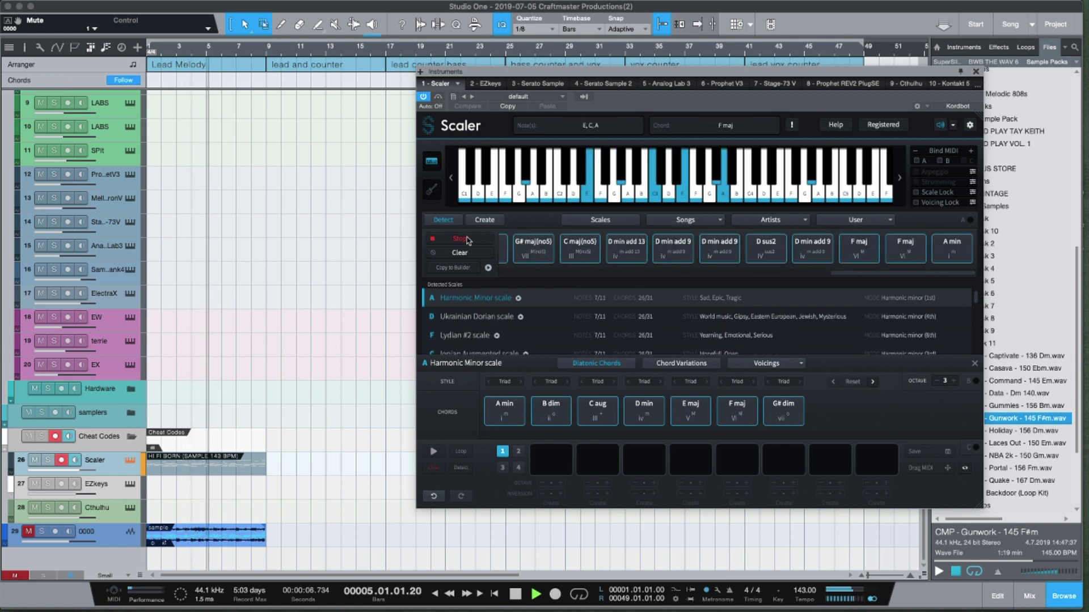
{"action": "key", "text": "space"}
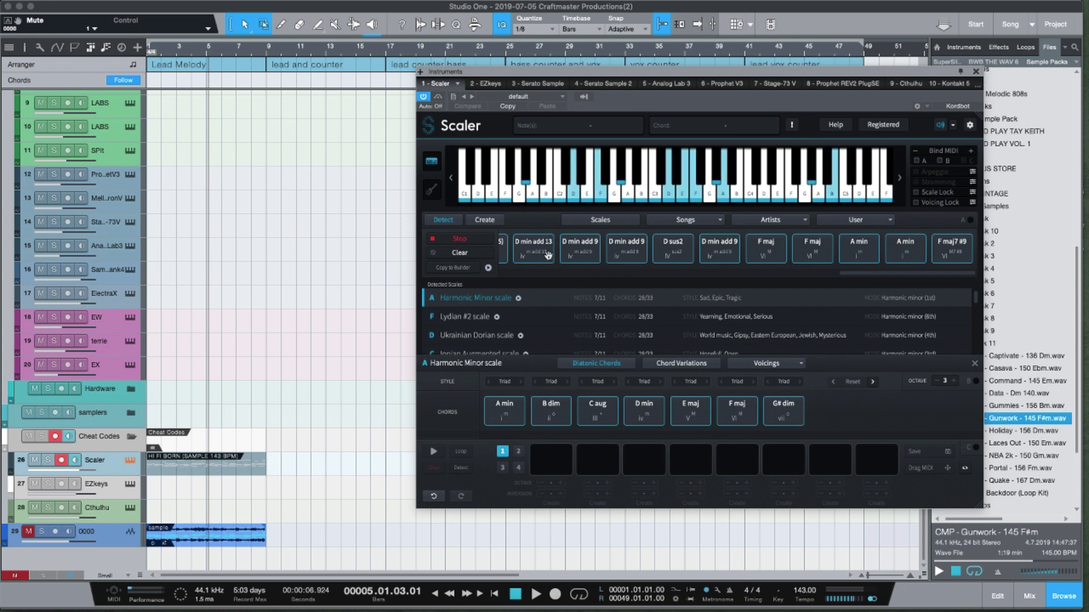
{"action": "left_click", "coordinate": [462, 243]}
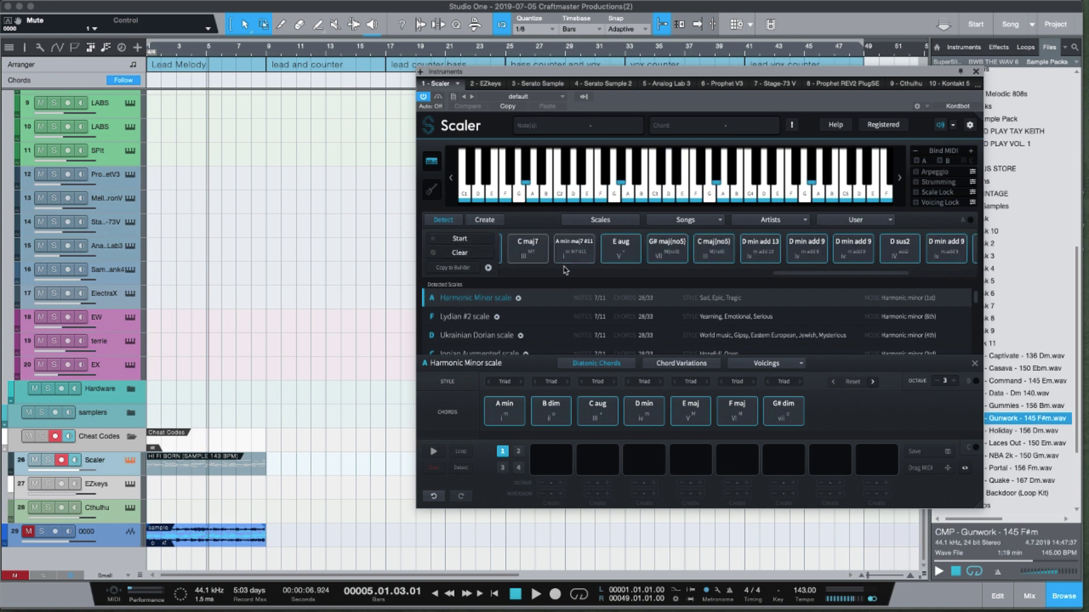
{"action": "scroll", "coordinate": [564, 270], "scroll_direction": "left", "scroll_amount": 5}
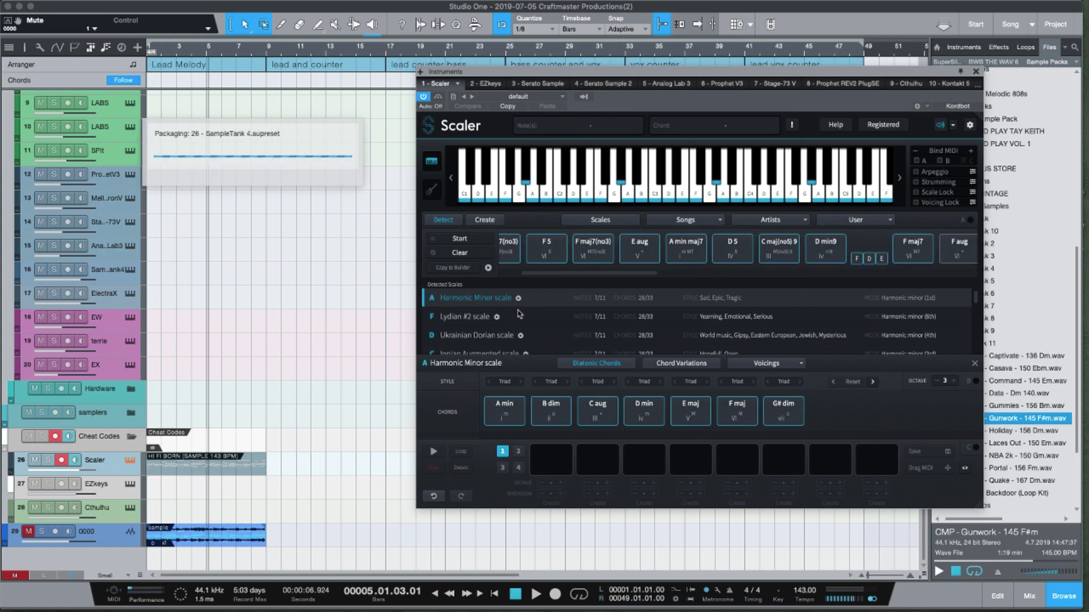
{"action": "scroll", "coordinate": [538, 281], "scroll_direction": "left", "scroll_amount": 2}
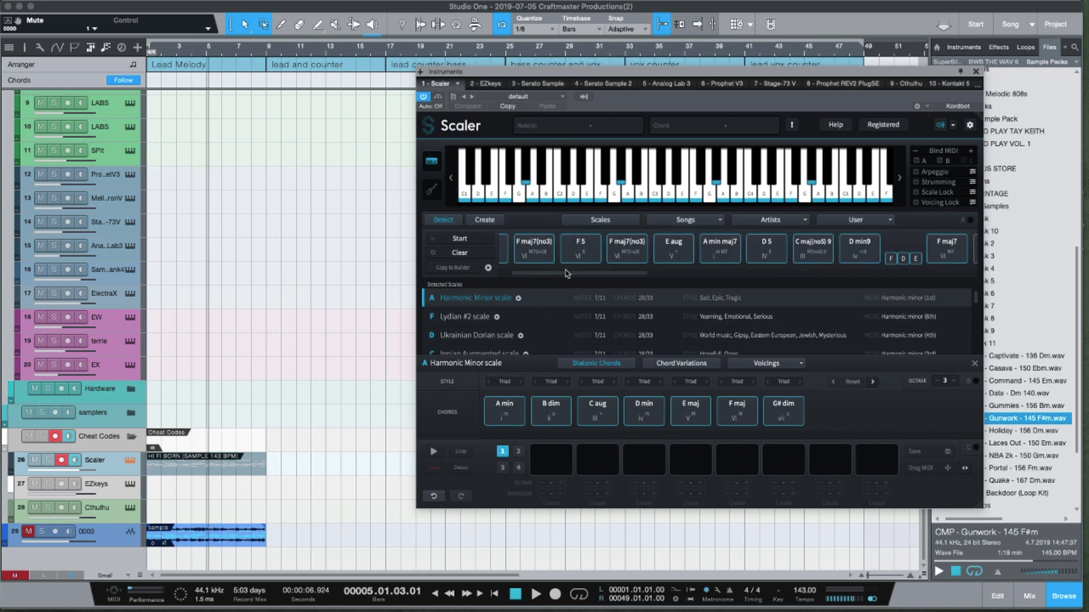
{"action": "scroll", "coordinate": [567, 274], "scroll_direction": "right", "scroll_amount": 1}
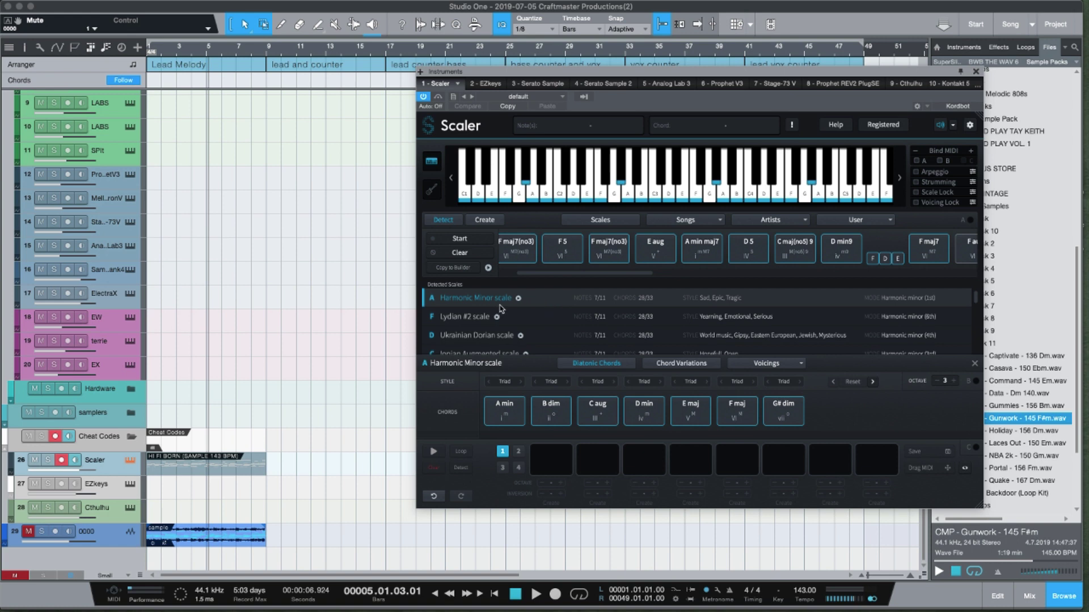
{"action": "scroll", "coordinate": [497, 317], "scroll_direction": "down", "scroll_amount": 6}
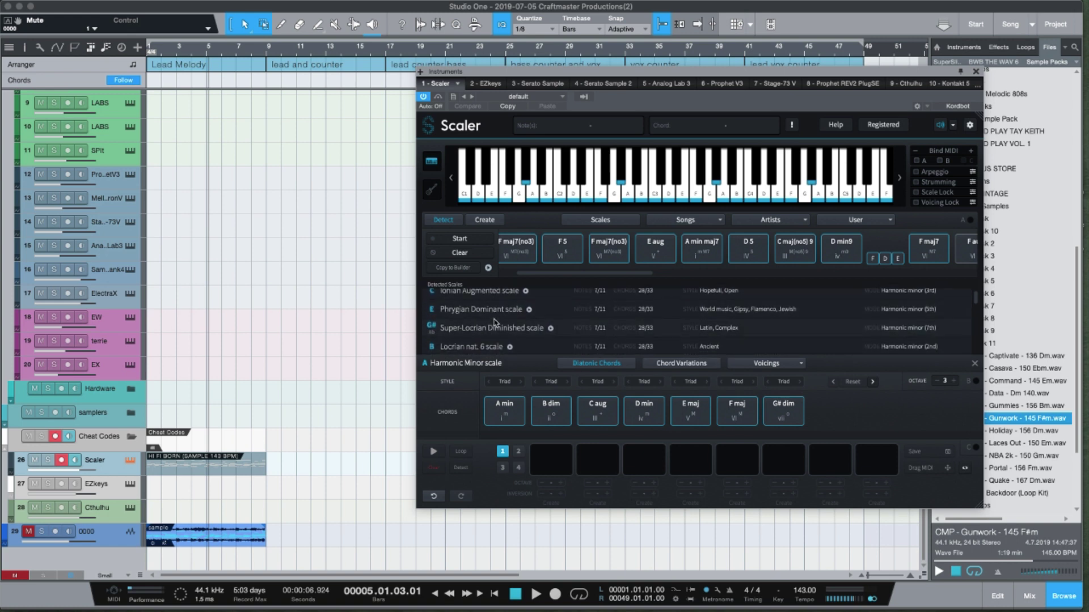
{"action": "scroll", "coordinate": [495, 323], "scroll_direction": "up", "scroll_amount": 6}
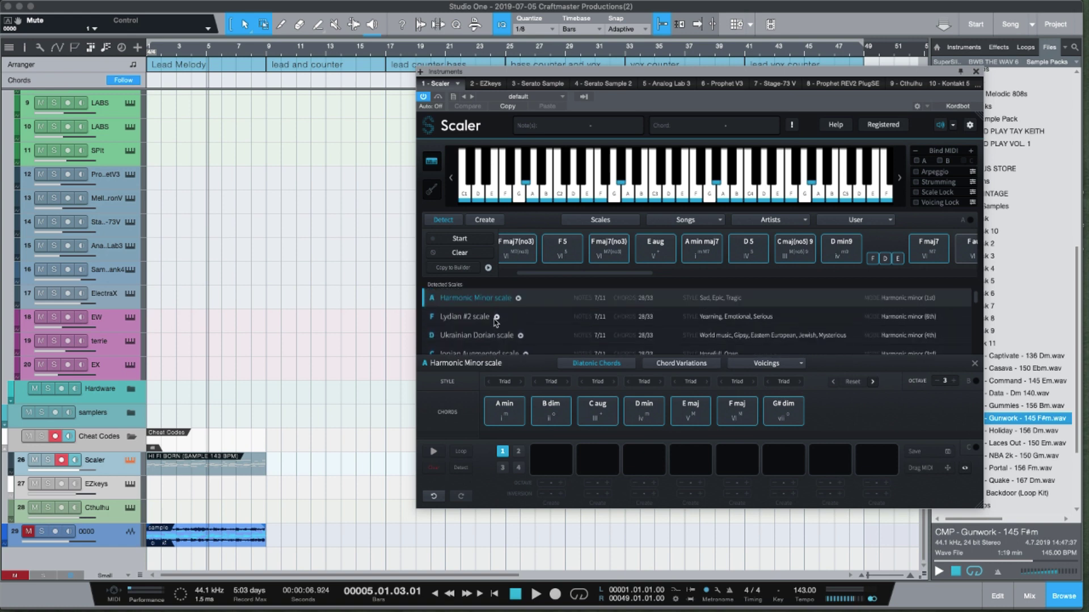
{"action": "left_click_drag", "start_coordinate": [571, 275], "coordinate": [539, 276]}
{"action": "left_click", "coordinate": [560, 251]}
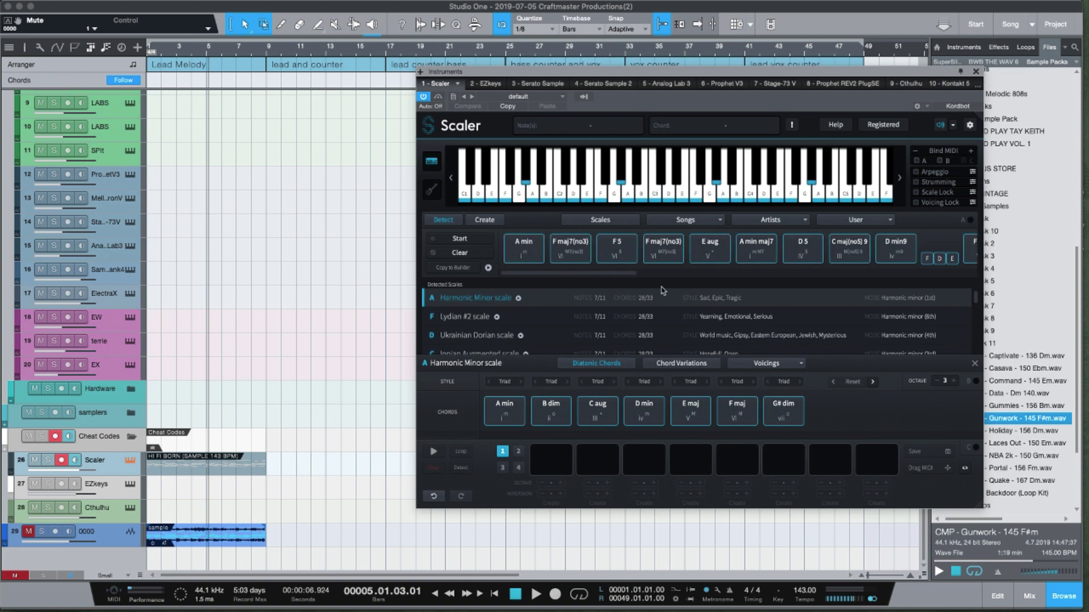
{"action": "left_click", "coordinate": [522, 252]}
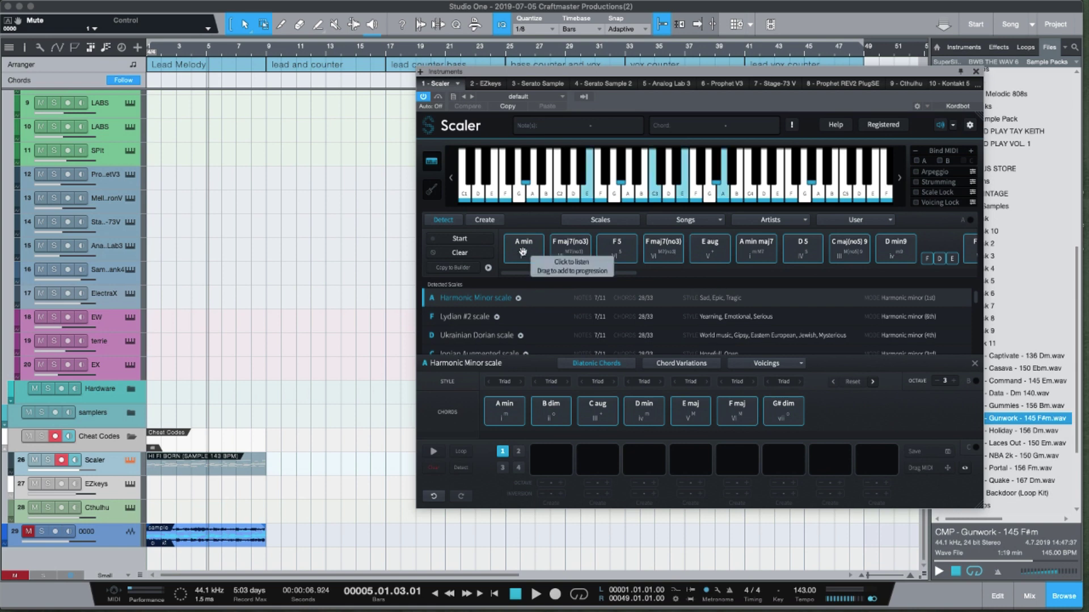
{"action": "left_click", "coordinate": [874, 255]}
{"action": "scroll", "coordinate": [873, 255], "scroll_direction": "right", "scroll_amount": 10}
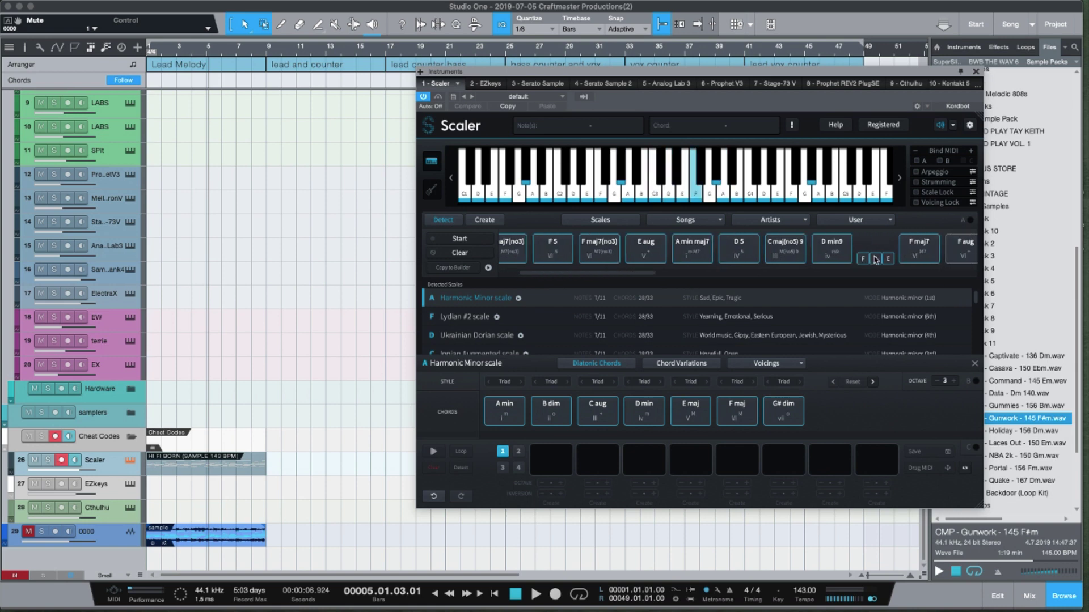
{"action": "scroll", "coordinate": [874, 255], "scroll_direction": "right", "scroll_amount": 10}
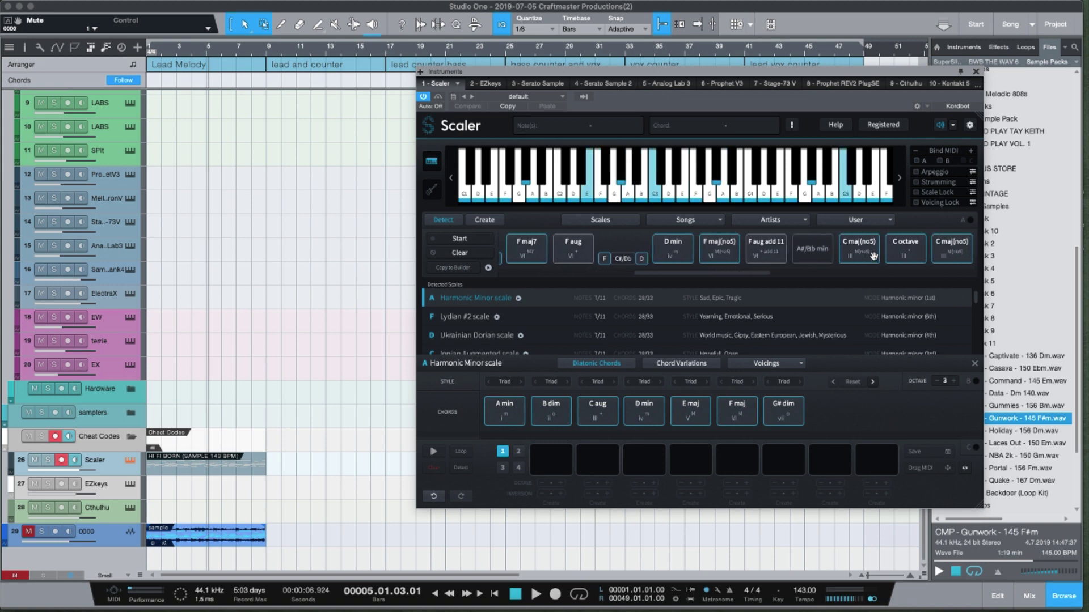
{"action": "scroll", "coordinate": [874, 255], "scroll_direction": "left", "scroll_amount": 15}
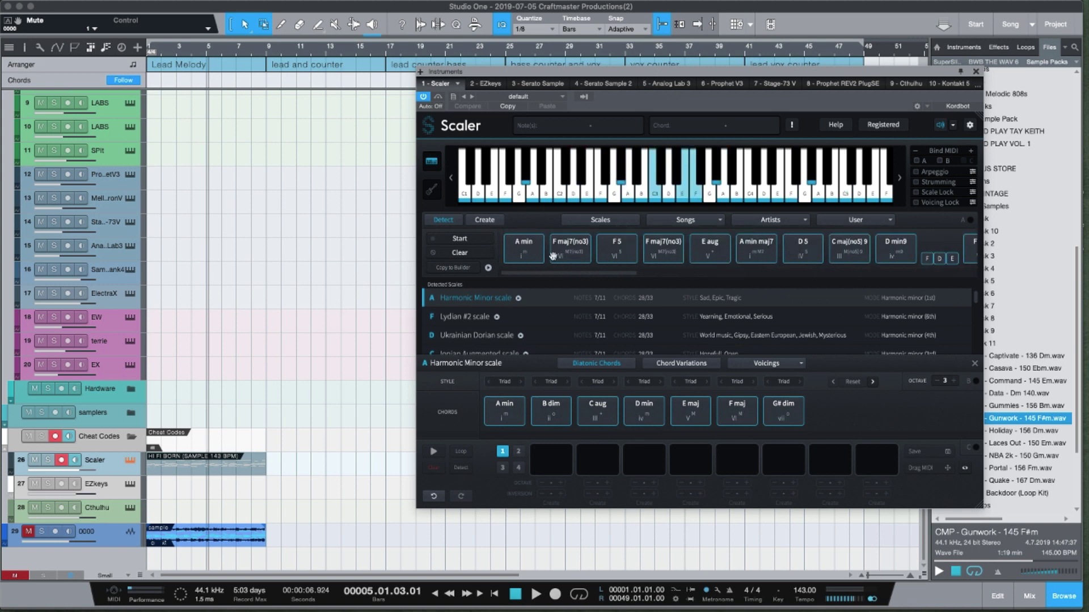
Step: Audition Scaler chords: A min, F maj7(no3), E aug, A min maj7, F5, D5, C maj(no5) 9, D min9
{"action": "left_click", "coordinate": [531, 254]}
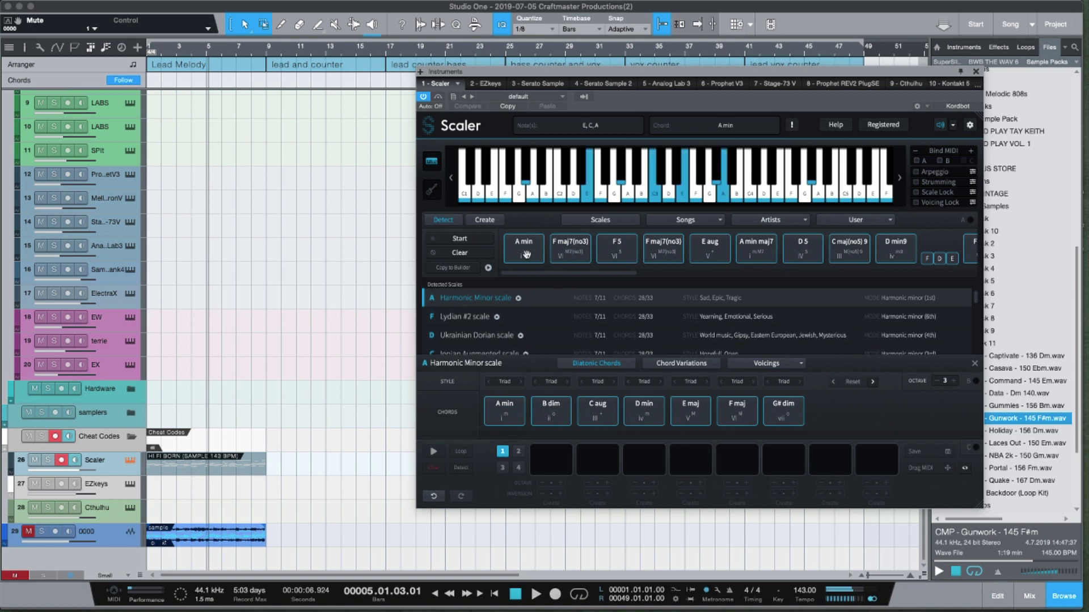
{"action": "left_click", "coordinate": [563, 253]}
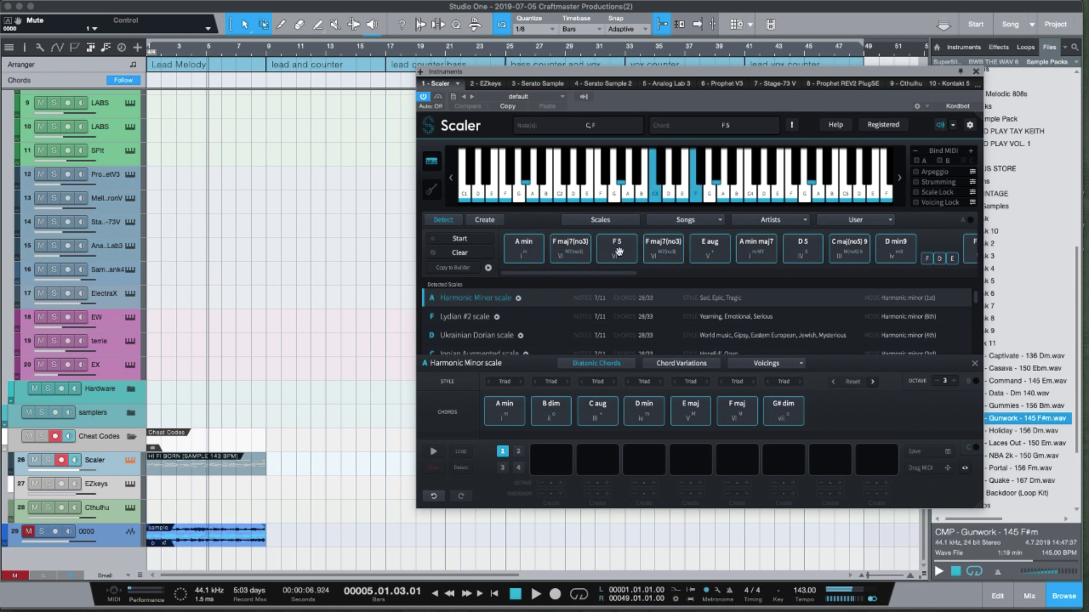
{"action": "left_click", "coordinate": [539, 255]}
{"action": "left_click", "coordinate": [528, 251]}
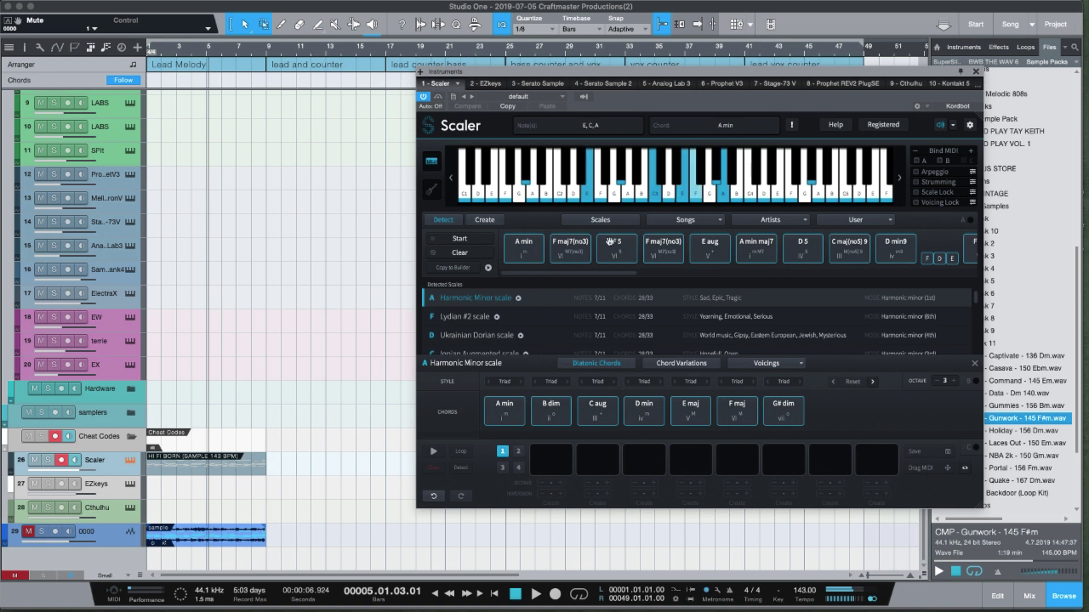
{"action": "left_click", "coordinate": [709, 244]}
{"action": "left_click", "coordinate": [748, 247]}
{"action": "left_click", "coordinate": [556, 254]}
{"action": "left_click", "coordinate": [615, 252]}
{"action": "left_click", "coordinate": [739, 248]}
{"action": "left_click", "coordinate": [798, 251]}
{"action": "left_click", "coordinate": [895, 249]}
{"action": "left_click", "coordinate": [850, 250]}
Step: Build the progression A min, F5, C maj(no5) 9, D min9 and play it back
{"action": "left_click", "coordinate": [711, 250]}
{"action": "left_click_drag", "start_coordinate": [503, 255], "coordinate": [551, 459]}
{"action": "left_click_drag", "start_coordinate": [610, 255], "coordinate": [587, 463]}
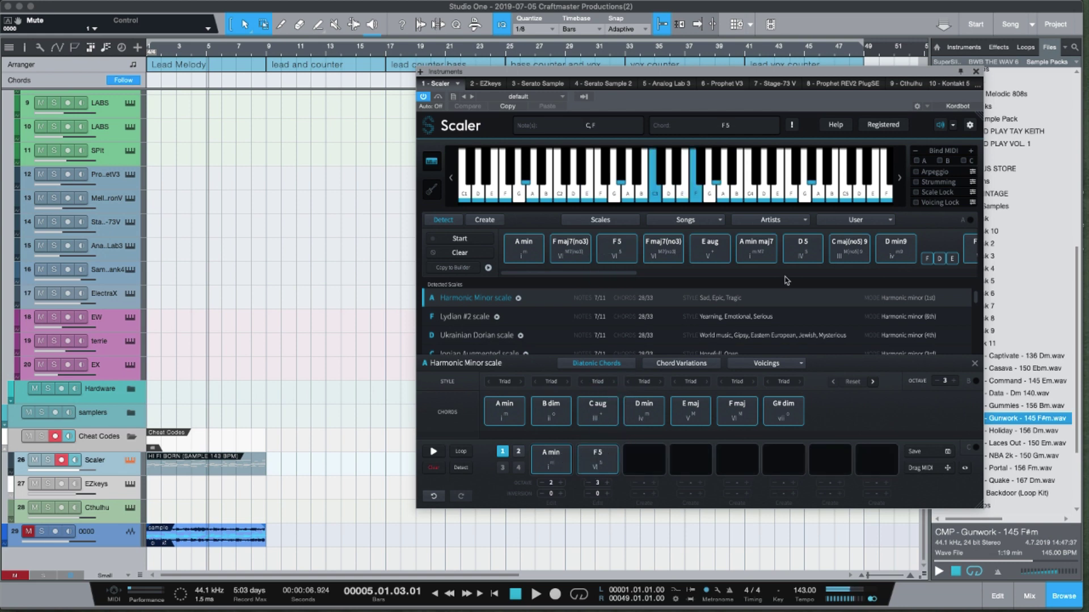
{"action": "left_click", "coordinate": [899, 249]}
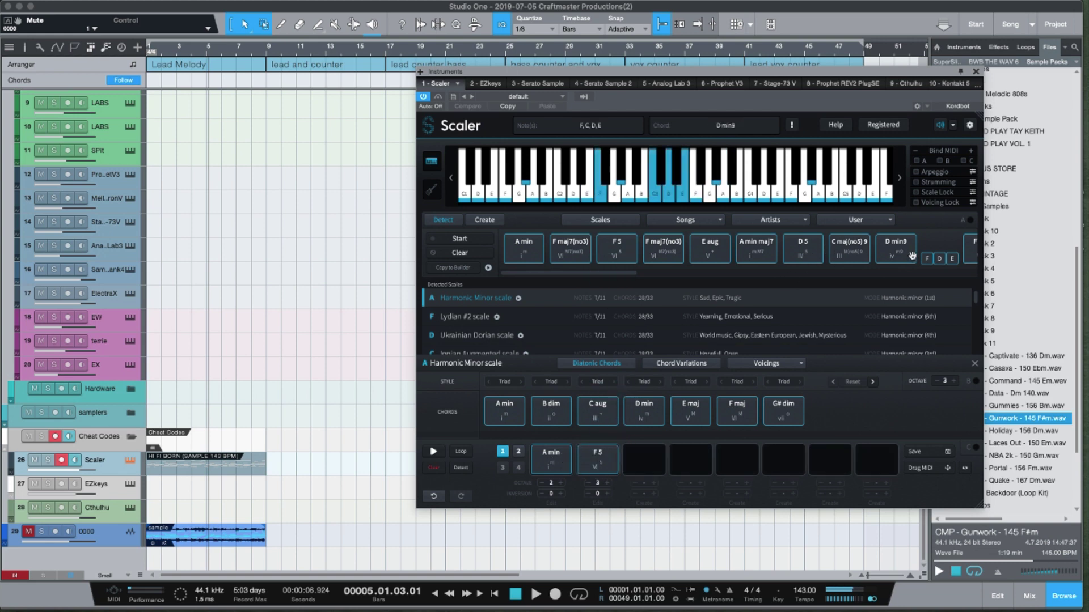
{"action": "left_click_drag", "start_coordinate": [848, 250], "coordinate": [643, 459]}
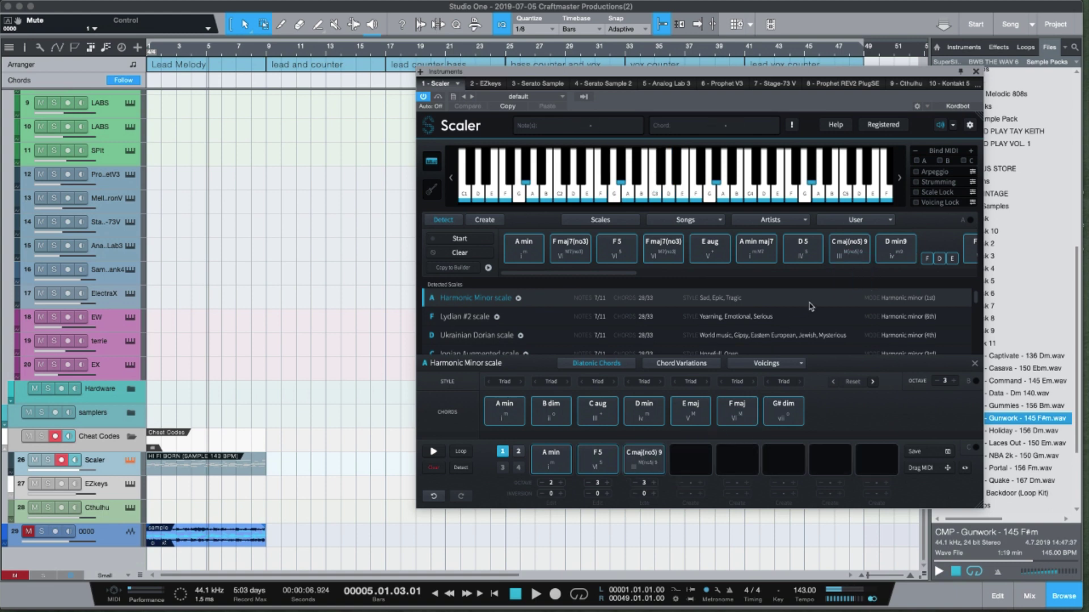
{"action": "left_click_drag", "start_coordinate": [895, 251], "coordinate": [690, 461]}
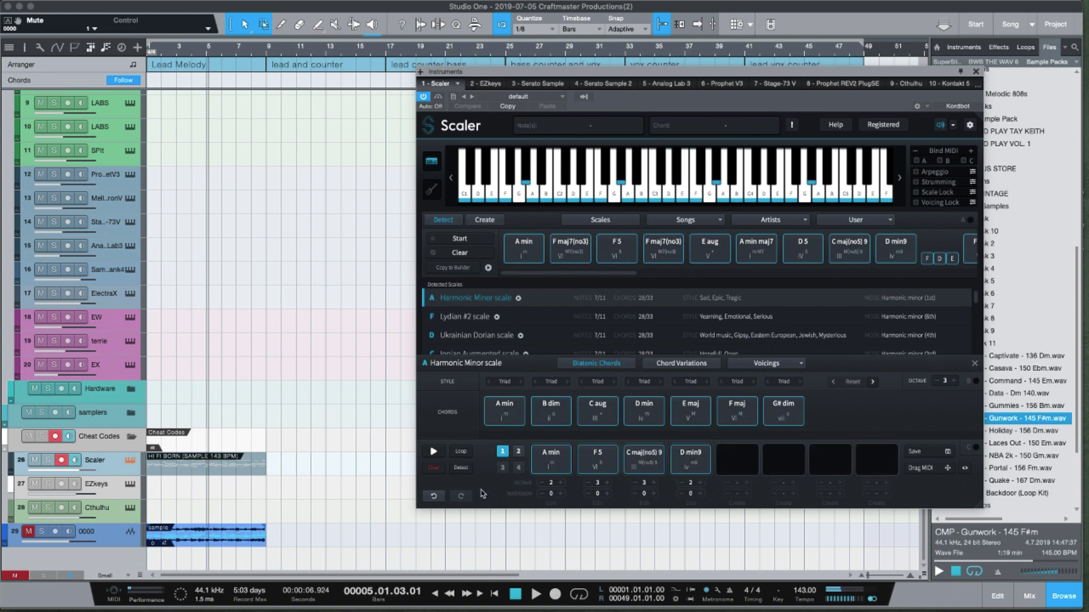
{"action": "left_click", "coordinate": [440, 454]}
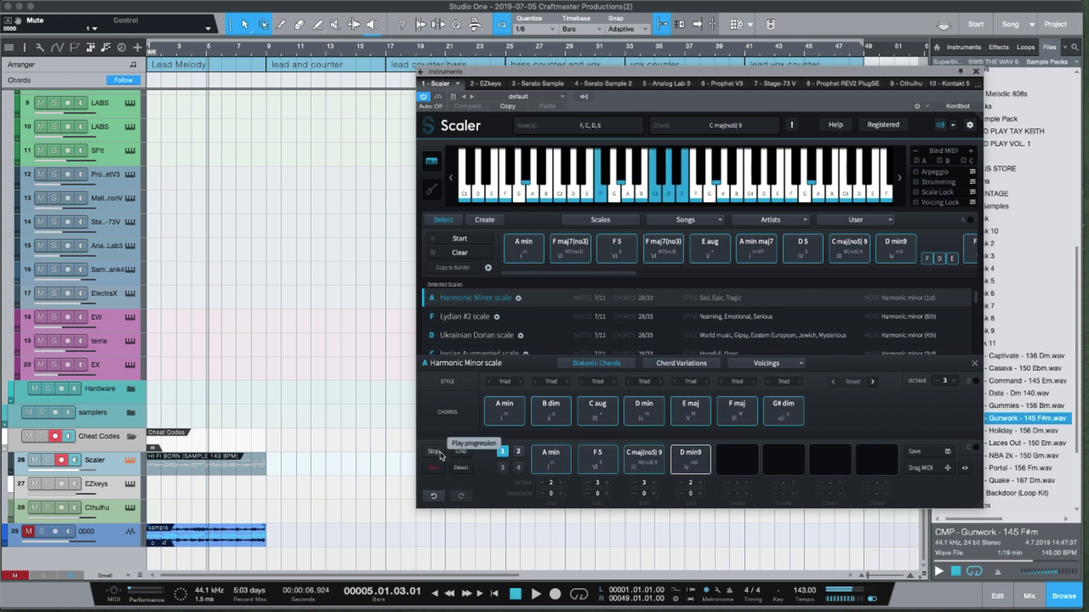
{"action": "left_click", "coordinate": [440, 453]}
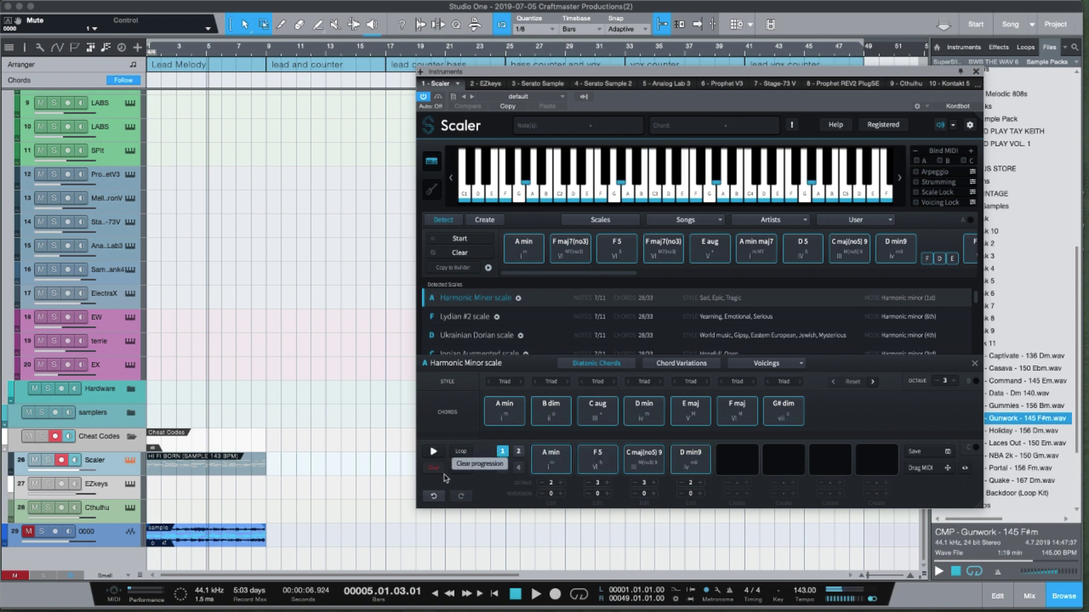
Step: Delete the HI FI BORN and sample audio events, then drop the progression MIDI onto Stage-73 V
{"action": "key", "text": "Delete"}
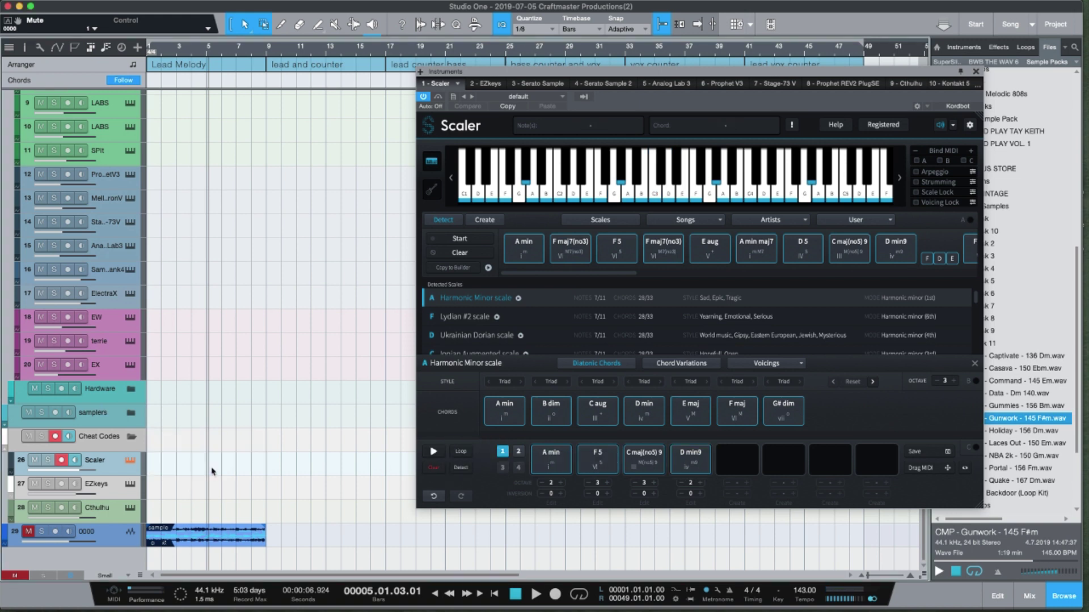
{"action": "key", "text": "Delete"}
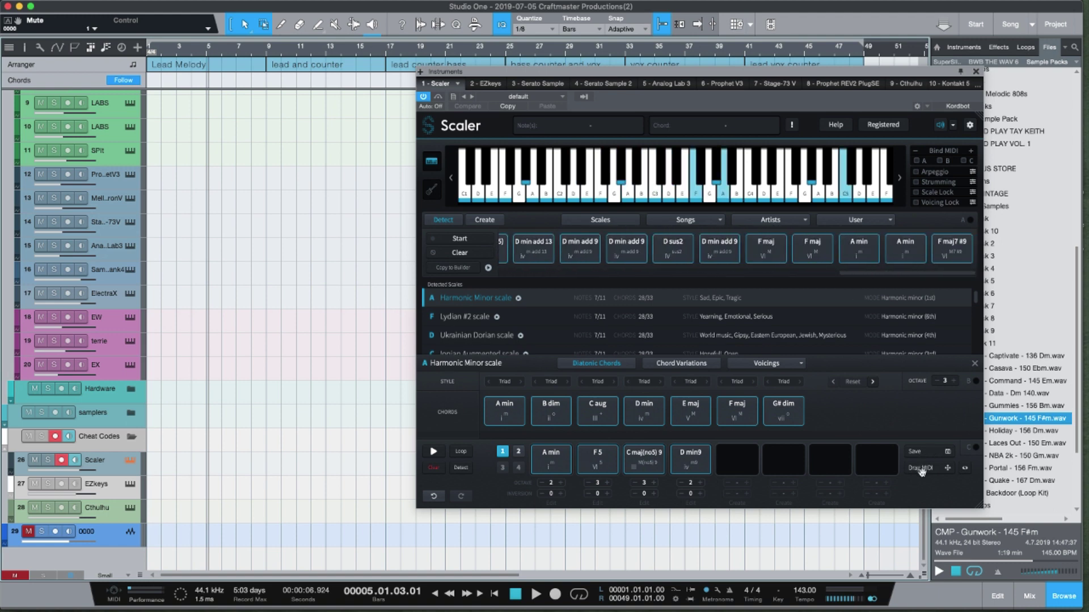
{"action": "left_click_drag", "start_coordinate": [946, 468], "coordinate": [169, 222]}
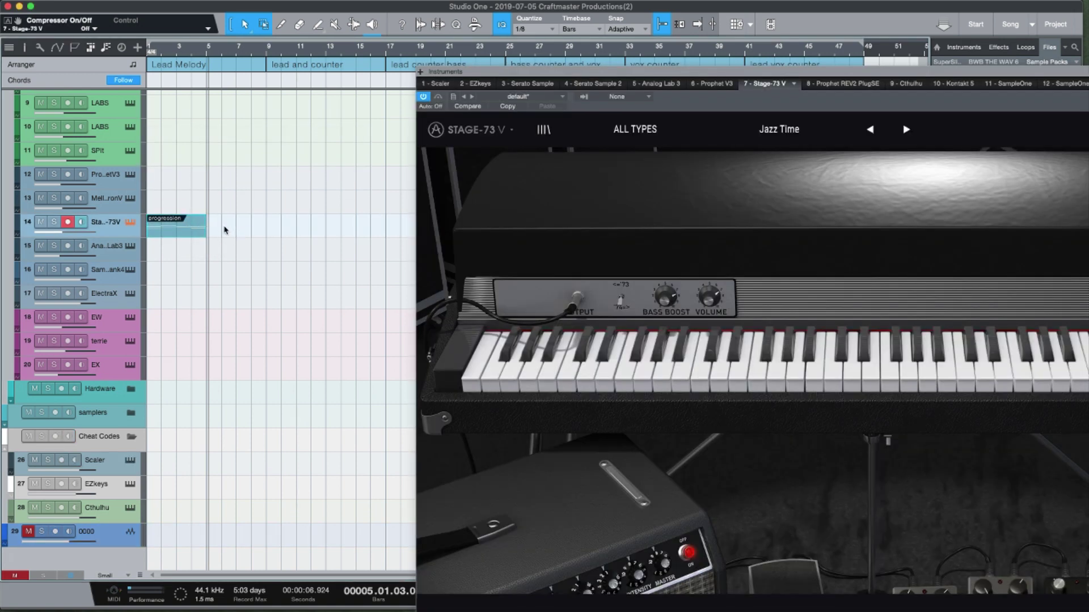
Step: Play the progression in the note editor, then move its clip from track 14 to LABS track 10
{"action": "key", "text": "space"}
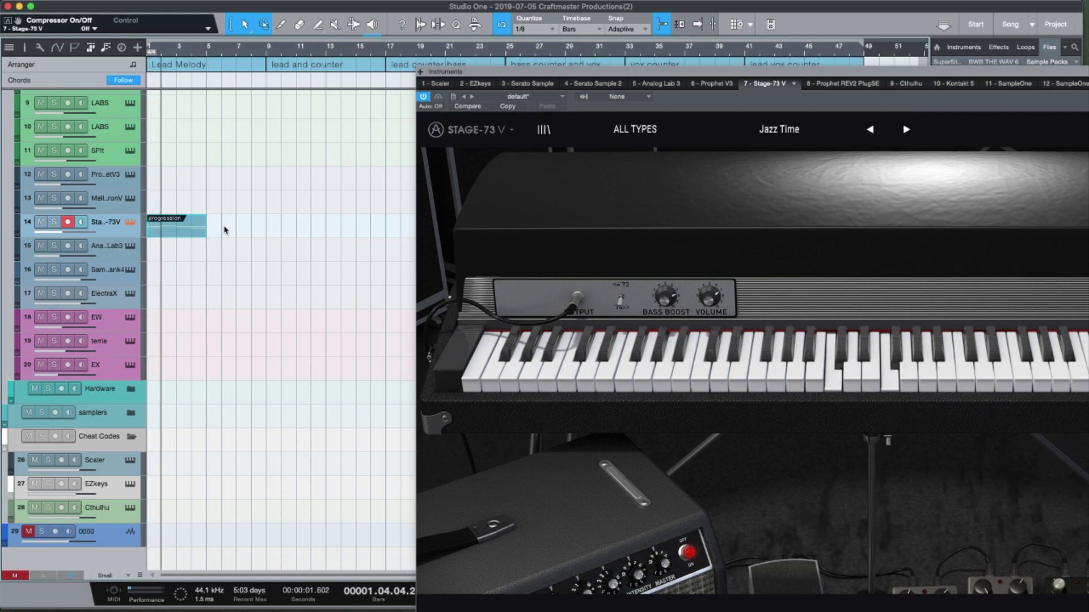
{"action": "key", "text": "F2"}
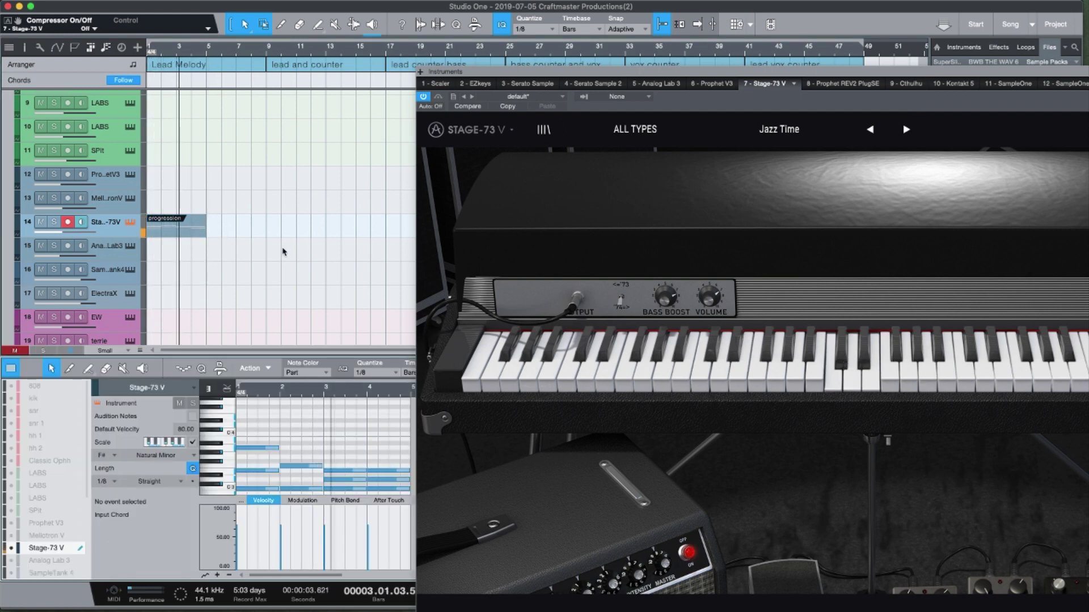
{"action": "left_click_drag", "start_coordinate": [321, 368], "coordinate": [322, 237]}
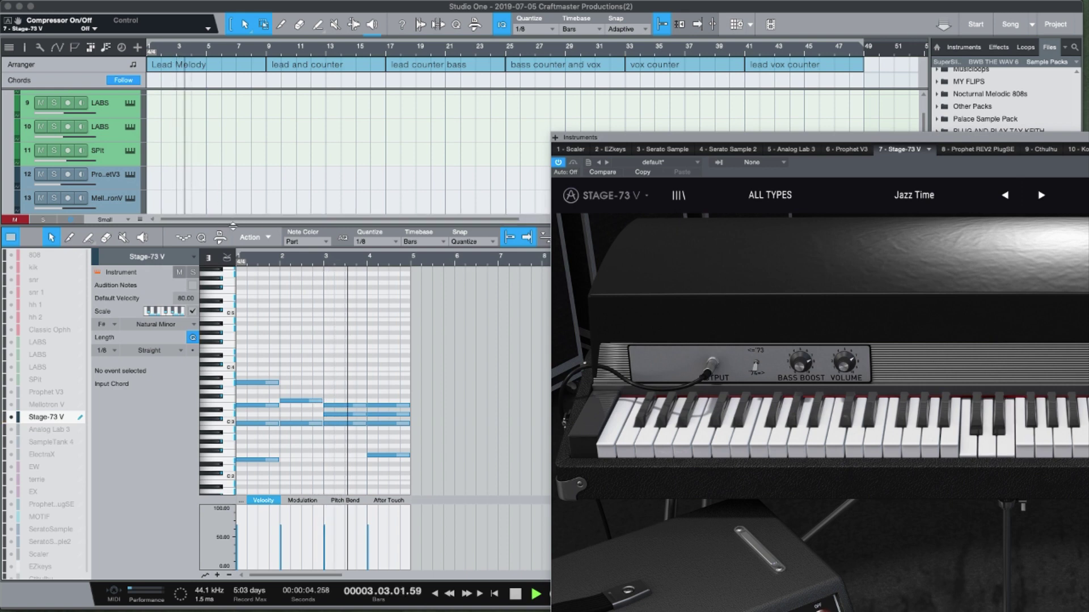
{"action": "left_click_drag", "start_coordinate": [233, 225], "coordinate": [233, 335]}
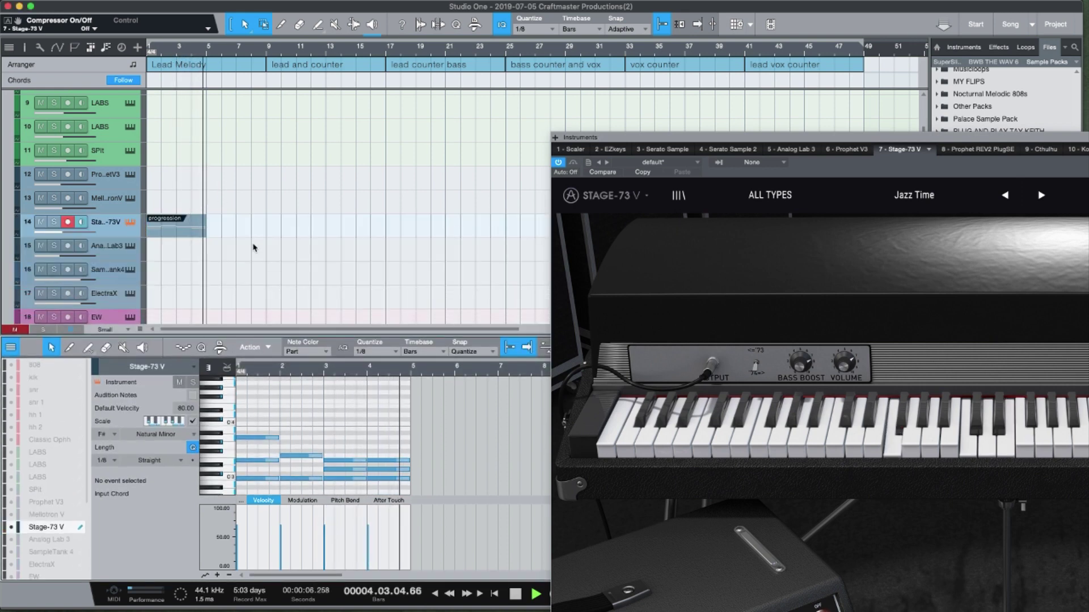
{"action": "key", "text": "space"}
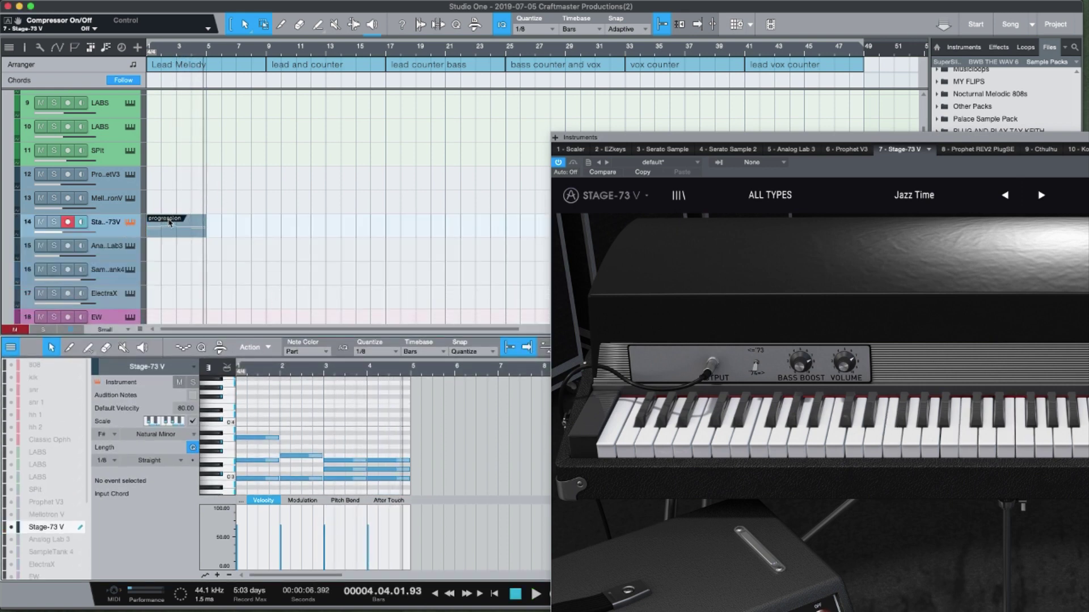
{"action": "left_click_drag", "start_coordinate": [171, 223], "coordinate": [178, 146]}
Step: Close the LABS instrument plugin window and scroll the track list down to tracks 19–29
{"action": "key", "text": "space"}
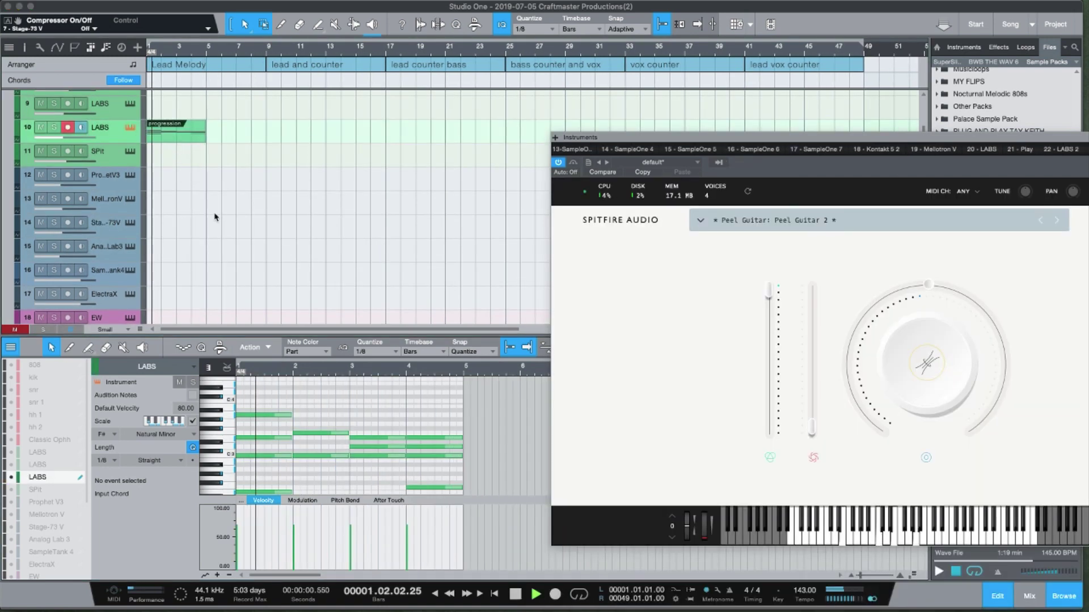
{"action": "scroll", "coordinate": [204, 210], "scroll_direction": "up", "scroll_amount": 3}
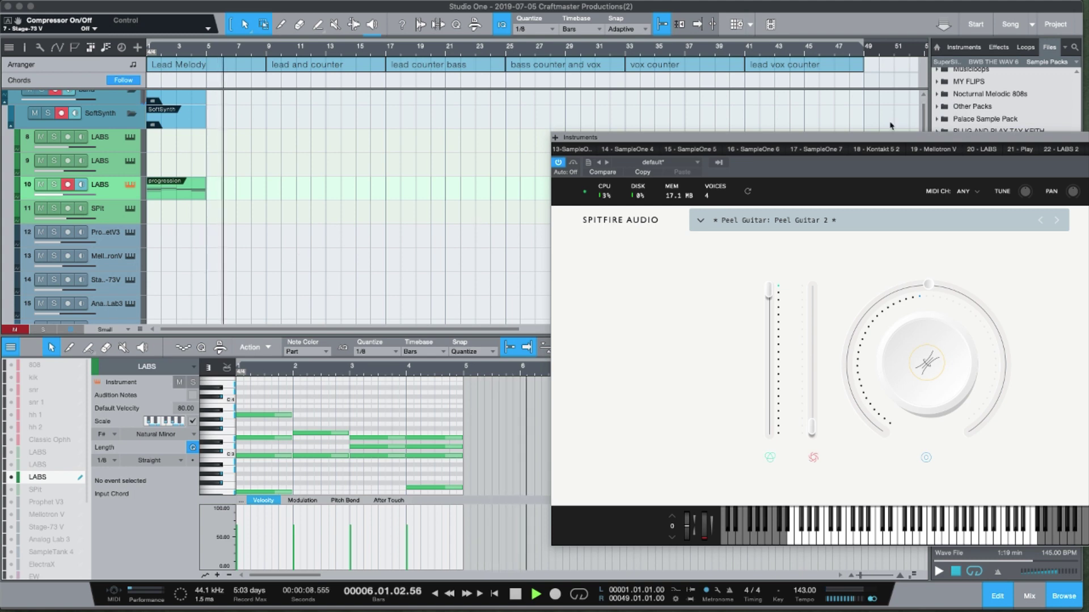
{"action": "left_click_drag", "start_coordinate": [884, 142], "coordinate": [504, 94]}
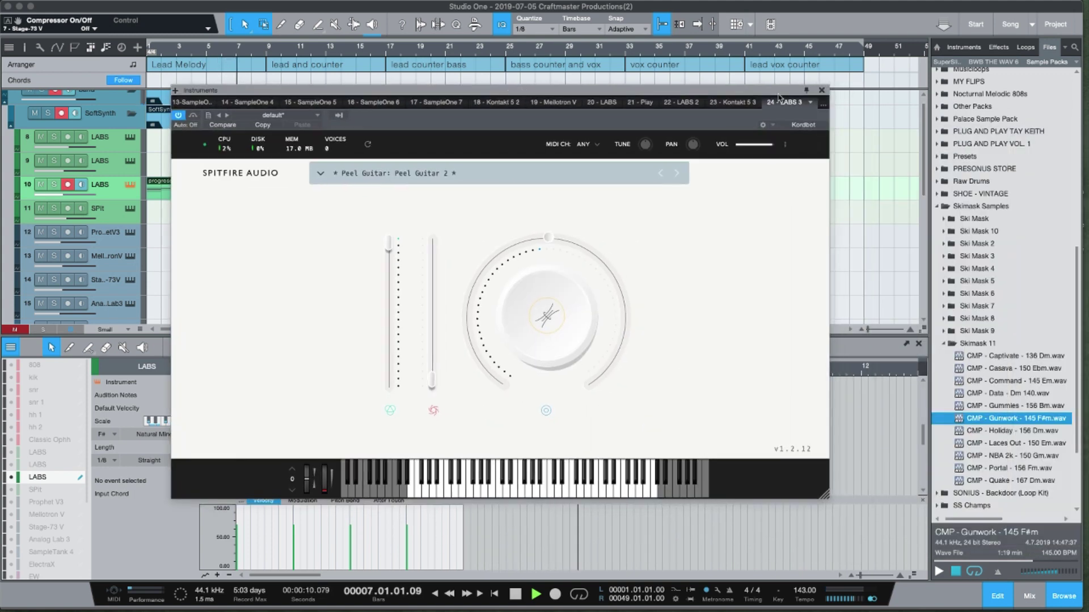
{"action": "left_click", "coordinate": [823, 93]}
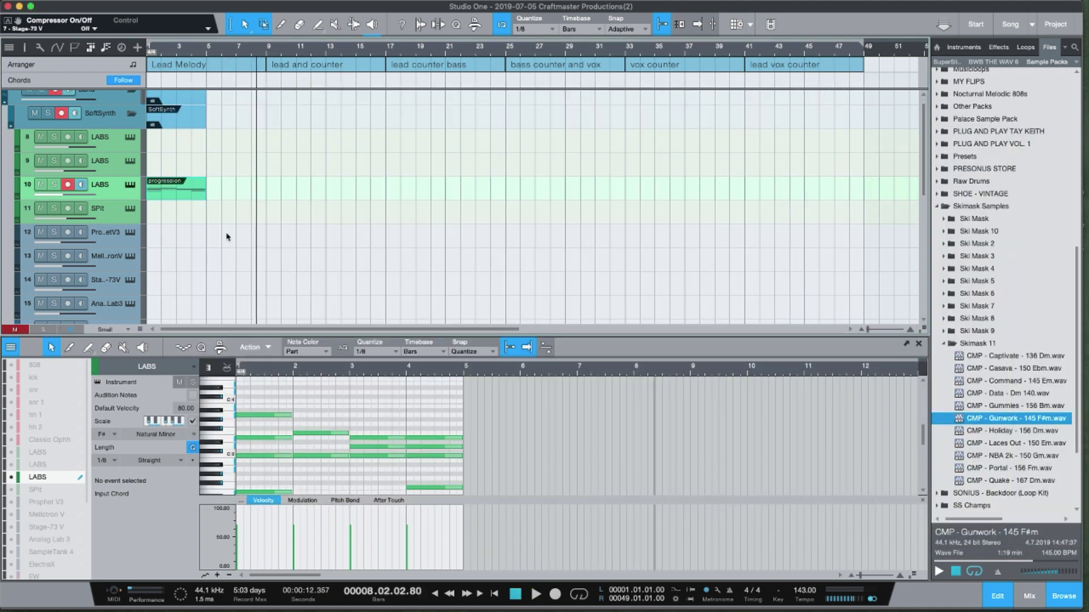
{"action": "scroll", "coordinate": [232, 245], "scroll_direction": "down", "scroll_amount": 8}
{"action": "scroll", "coordinate": [226, 244], "scroll_direction": "down", "scroll_amount": 2}
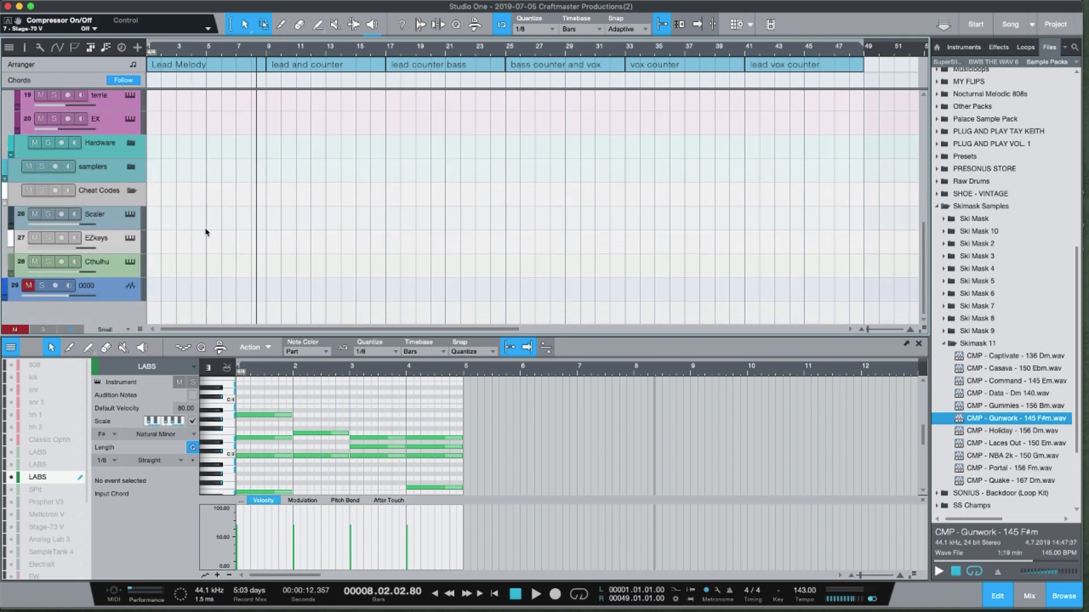
Step: In Scaler on track 26, save the current progression as a user chord set named 'OK Den'
{"action": "left_click", "coordinate": [130, 215]}
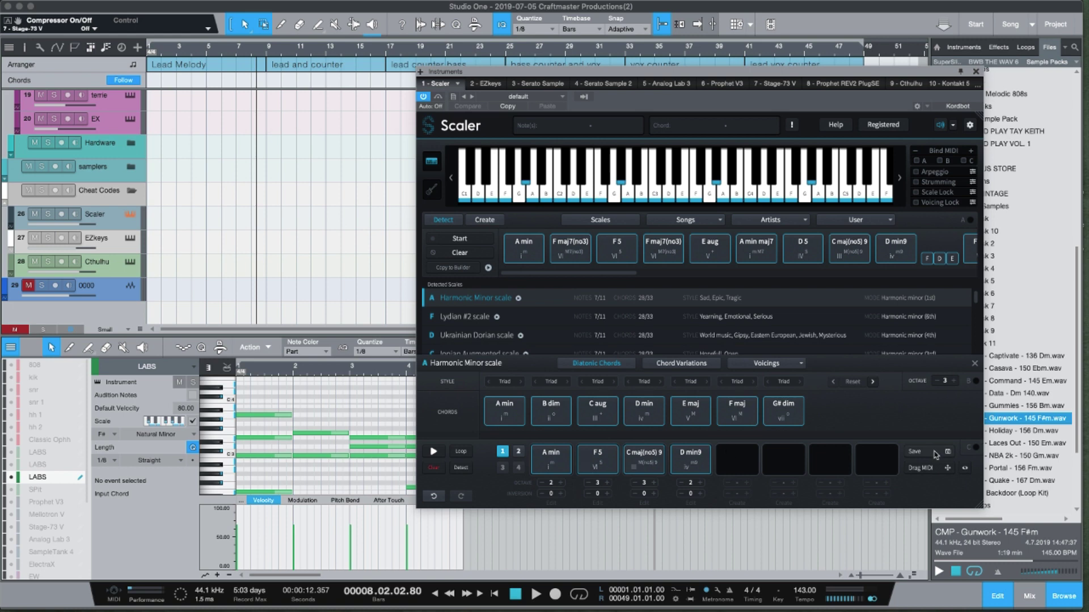
{"action": "left_click", "coordinate": [636, 451]}
{"action": "left_click", "coordinate": [596, 456]}
{"action": "left_click", "coordinate": [914, 454]}
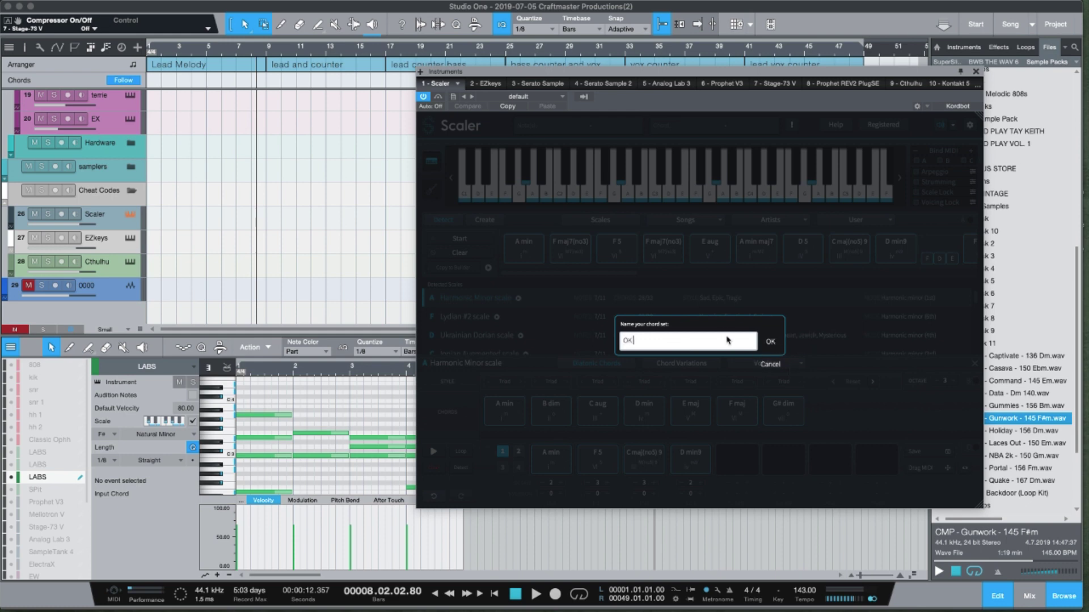
{"action": "left_click", "coordinate": [770, 342]}
Step: Load the Skillmind, Plug Walk 1 and ILIM 2 chord sets, audition ILIM 2's chords, and close Scaler
{"action": "left_click", "coordinate": [872, 227]}
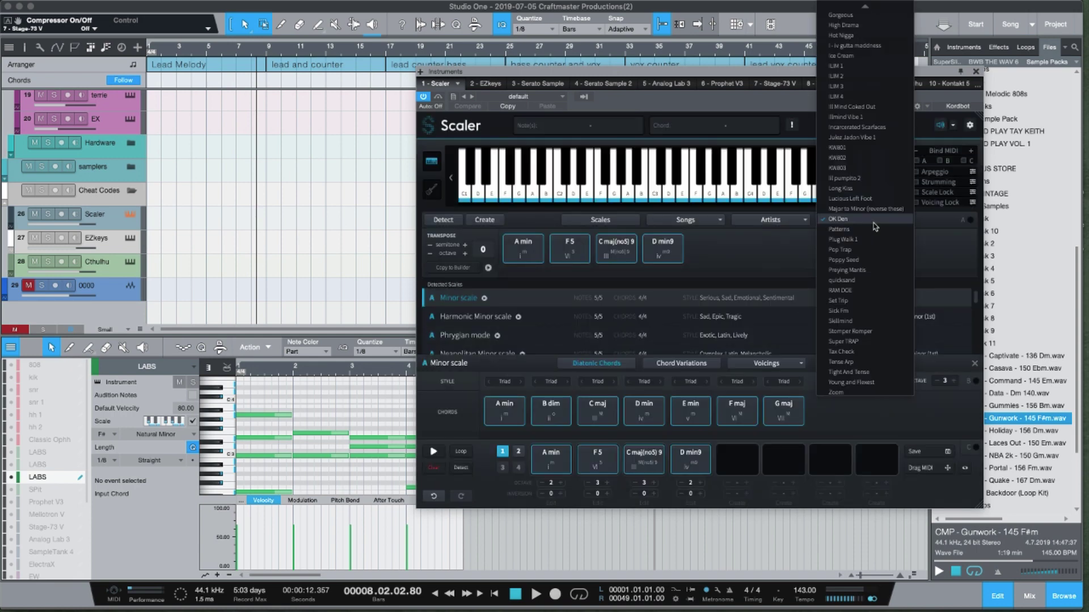
{"action": "left_click", "coordinate": [868, 321]}
{"action": "left_click", "coordinate": [884, 224]}
{"action": "left_click", "coordinate": [878, 207]}
{"action": "left_click", "coordinate": [883, 221]}
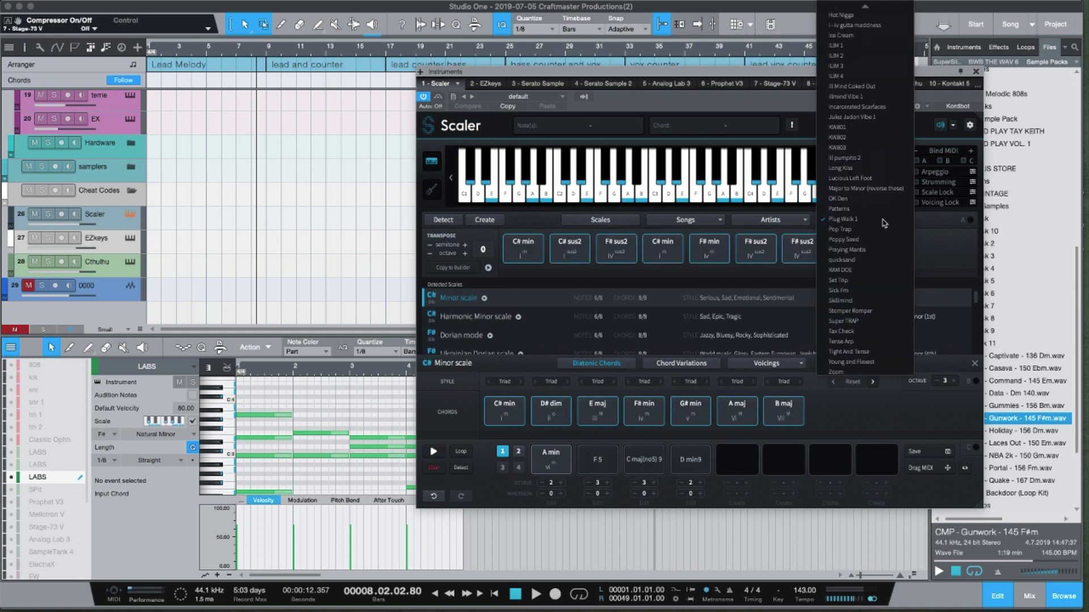
{"action": "left_click", "coordinate": [848, 57]}
{"action": "left_click", "coordinate": [554, 464]}
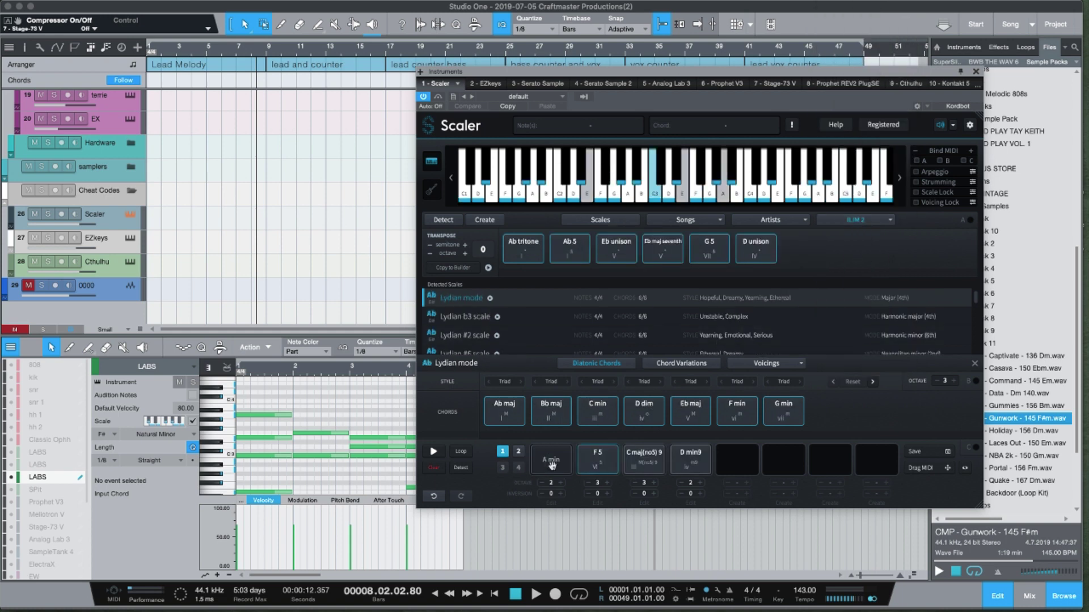
{"action": "left_click", "coordinate": [586, 466]}
{"action": "left_click", "coordinate": [643, 467]}
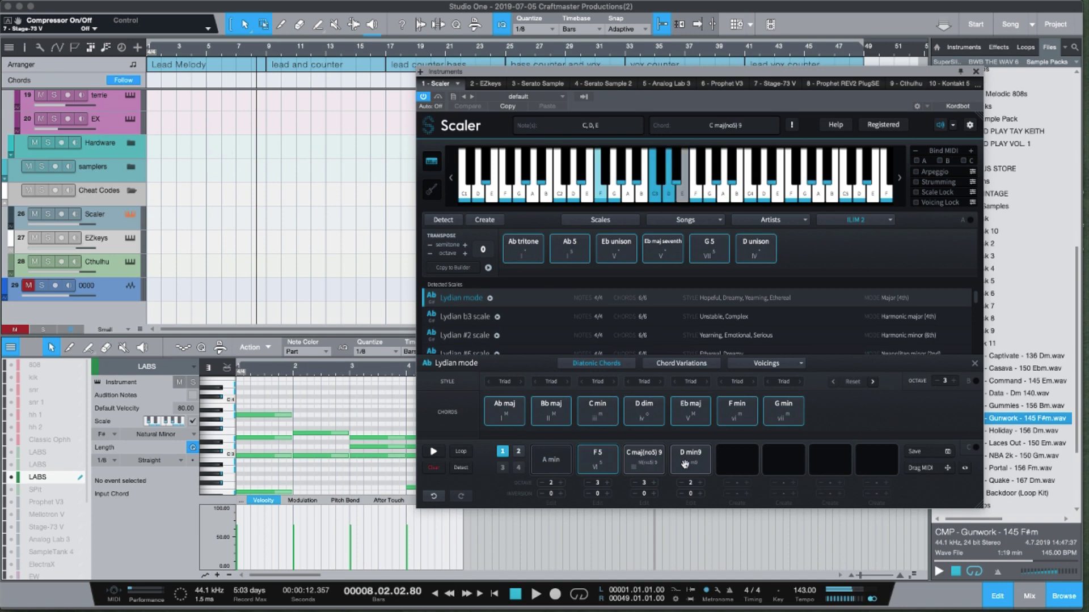
{"action": "left_click", "coordinate": [685, 464]}
{"action": "left_click", "coordinate": [976, 71]}
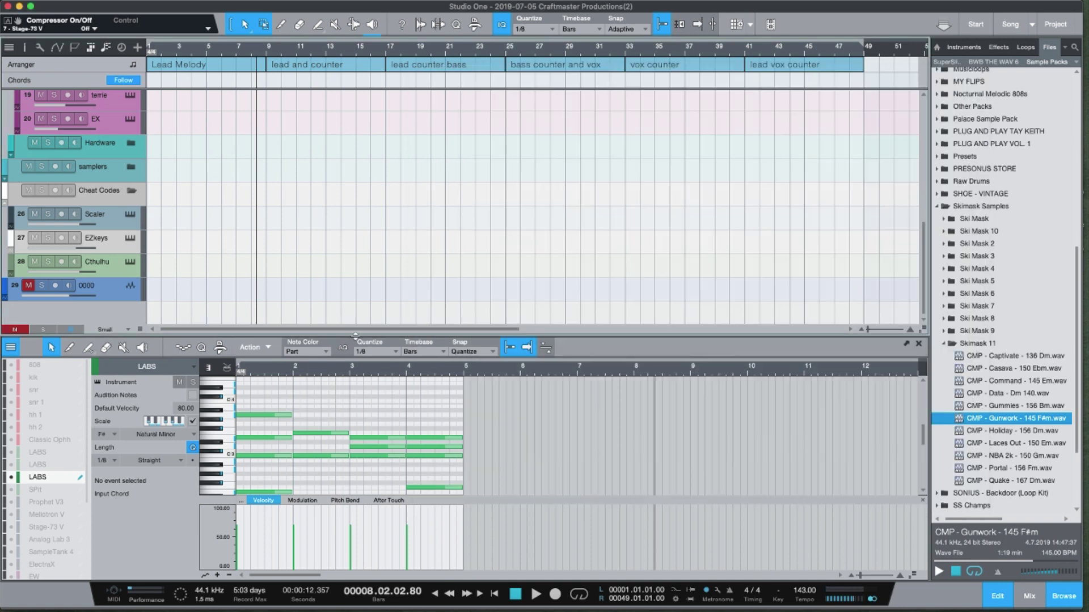
Step: Delay the C3 note's start to 1.02.01 and the F3 note's start to 2.03.01
{"action": "left_click_drag", "start_coordinate": [356, 336], "coordinate": [355, 274]}
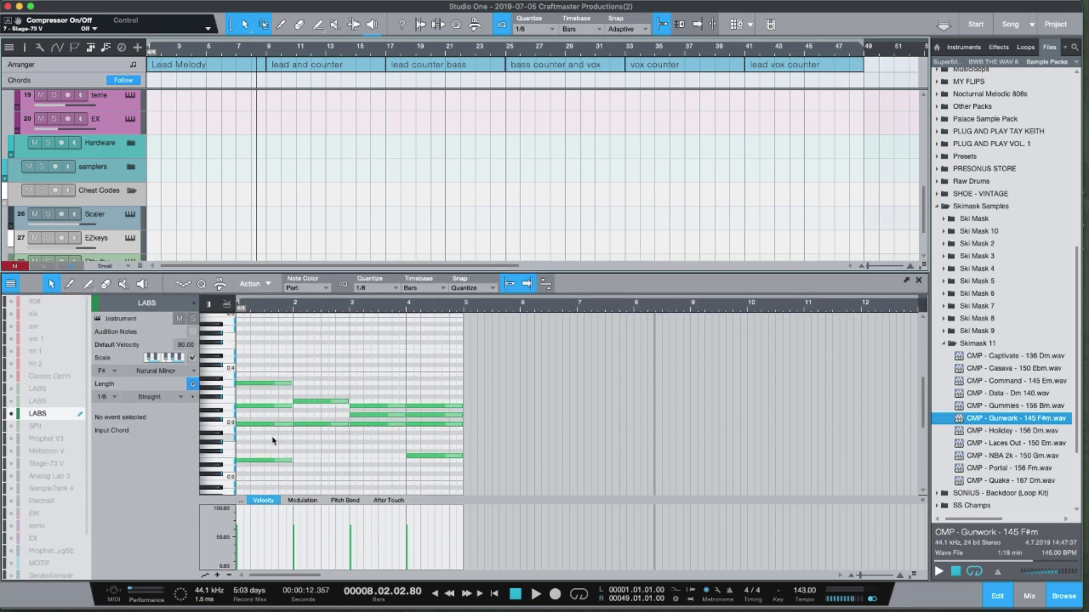
{"action": "left_click_drag", "start_coordinate": [237, 424], "coordinate": [264, 406]}
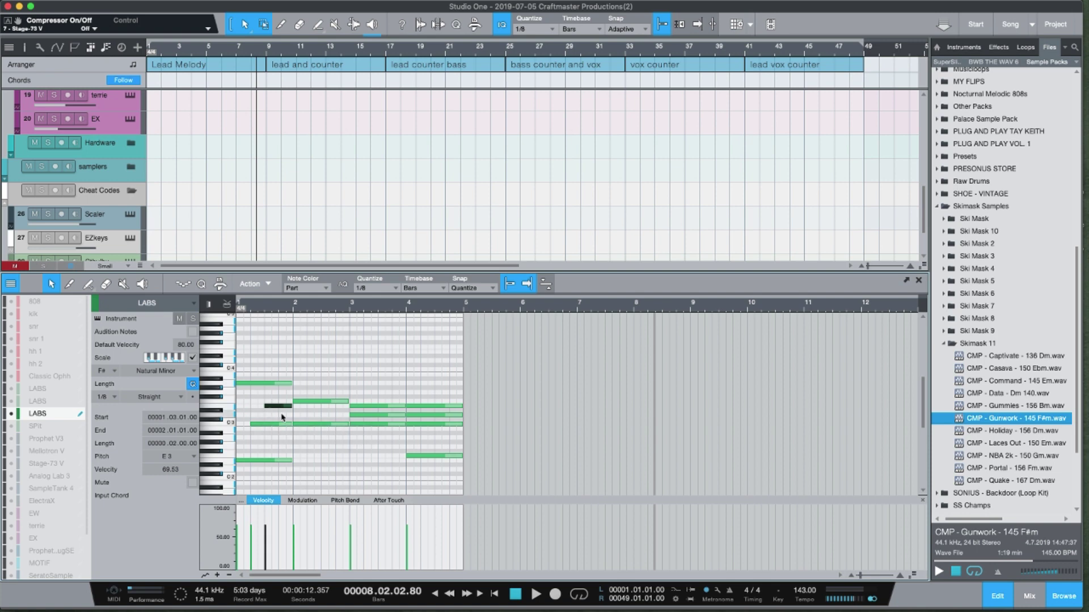
{"action": "key", "text": "space"}
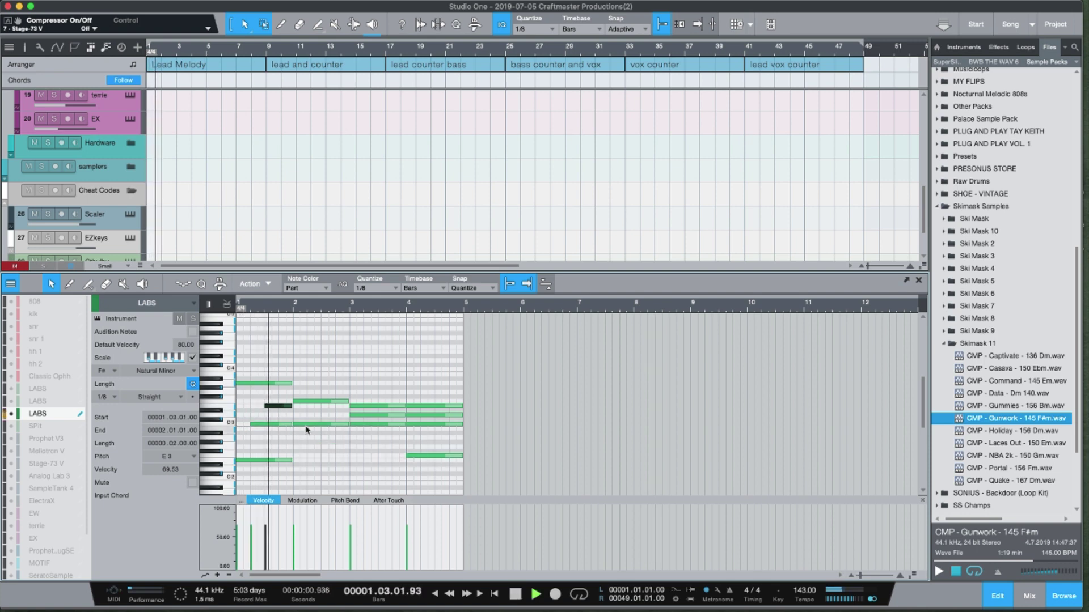
{"action": "key", "text": "space"}
{"action": "left_click_drag", "start_coordinate": [293, 401], "coordinate": [321, 401]}
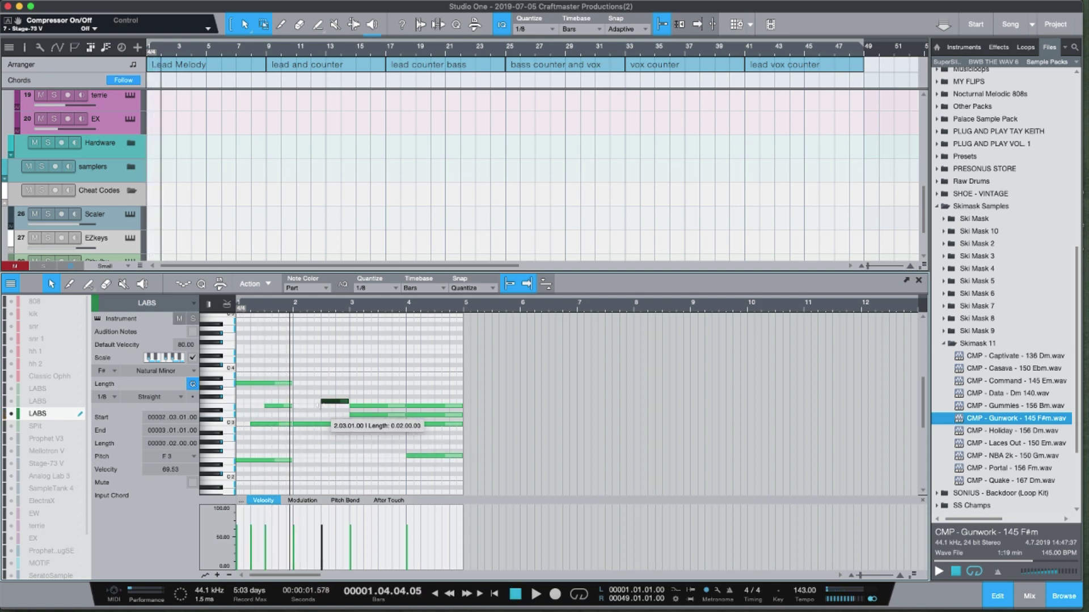
{"action": "key", "text": "space"}
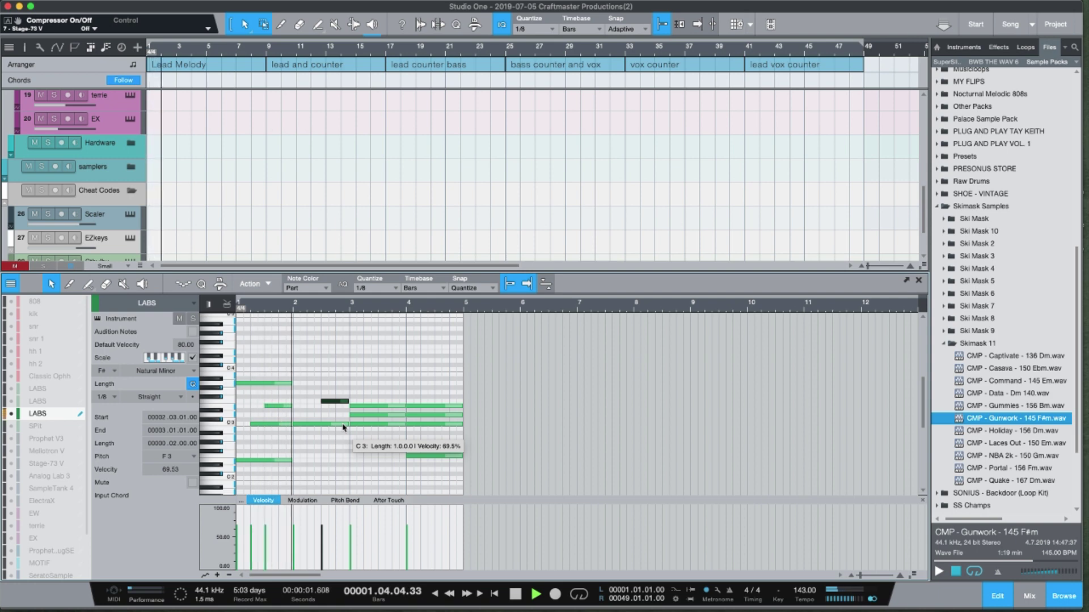
{"action": "key", "text": "space"}
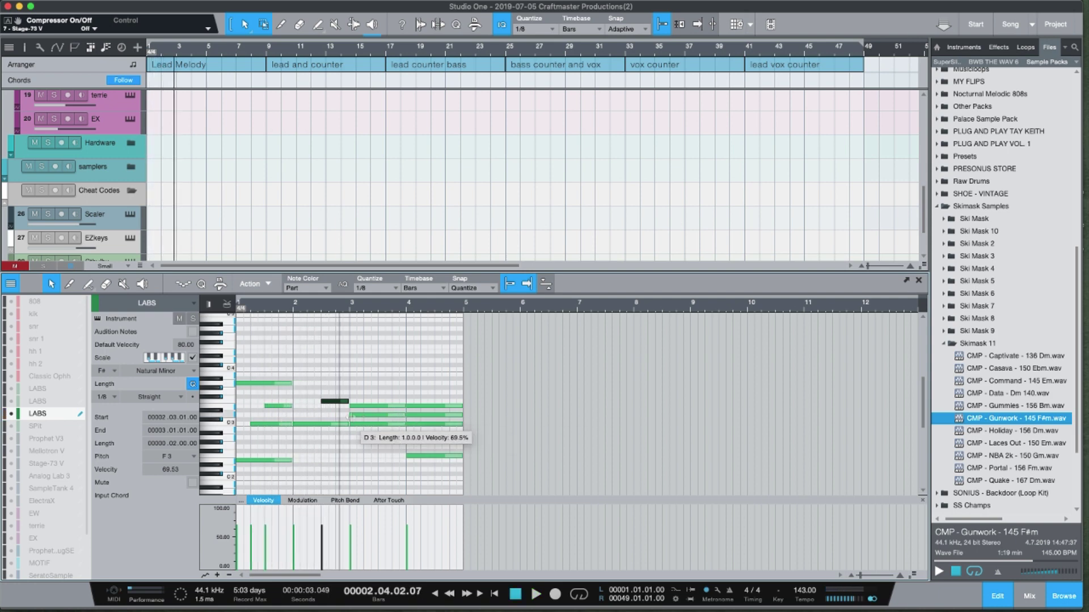
Step: Delay the D3 note in bar 3 and the bar 4 notes, then loop bars 1–5
{"action": "left_click_drag", "start_coordinate": [349, 417], "coordinate": [377, 406]}
{"action": "key", "text": "space"}
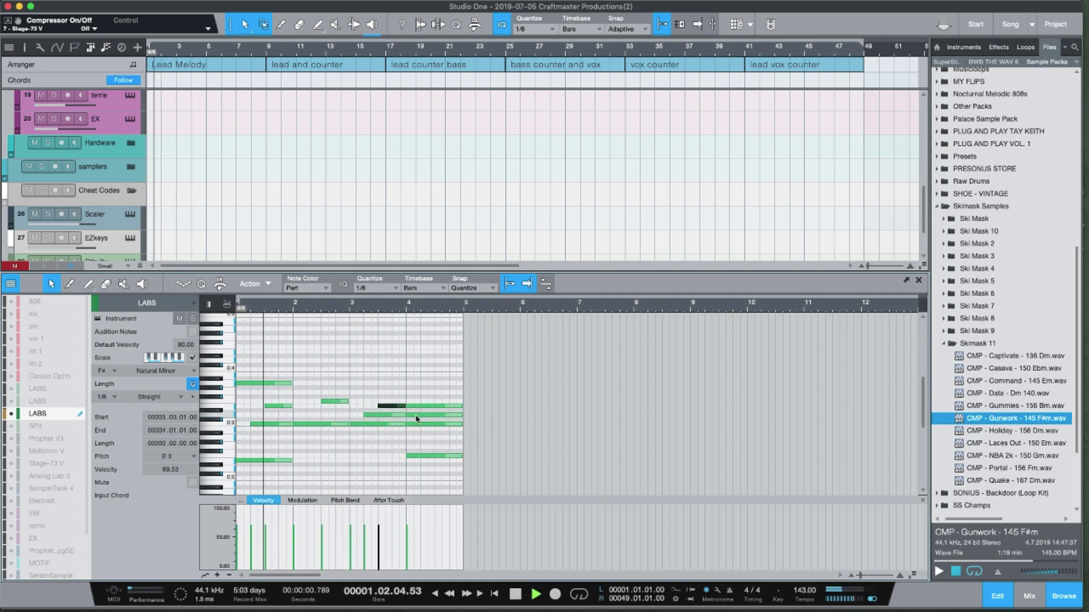
{"action": "left_click", "coordinate": [409, 407]}
{"action": "mouse_move", "coordinate": [409, 406]}
{"action": "left_mouse_down"}
{"action": "mouse_move", "coordinate": [435, 406]}
{"action": "mouse_move", "coordinate": [423, 417]}
{"action": "left_mouse_up"}
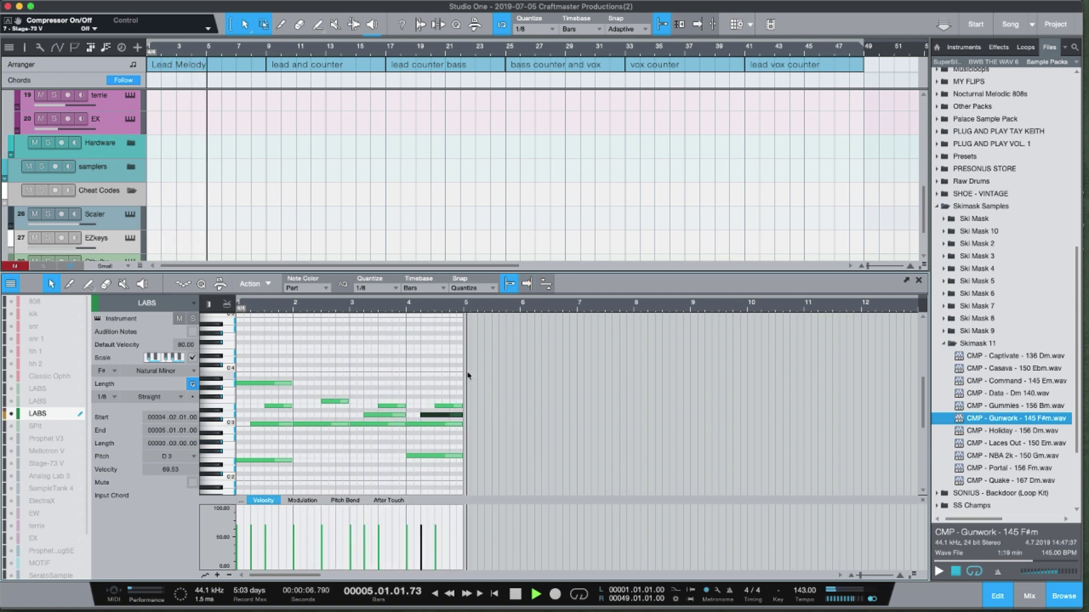
{"action": "key", "text": "space"}
{"action": "left_click_drag", "start_coordinate": [466, 295], "coordinate": [237, 297]}
{"action": "key", "text": "space"}
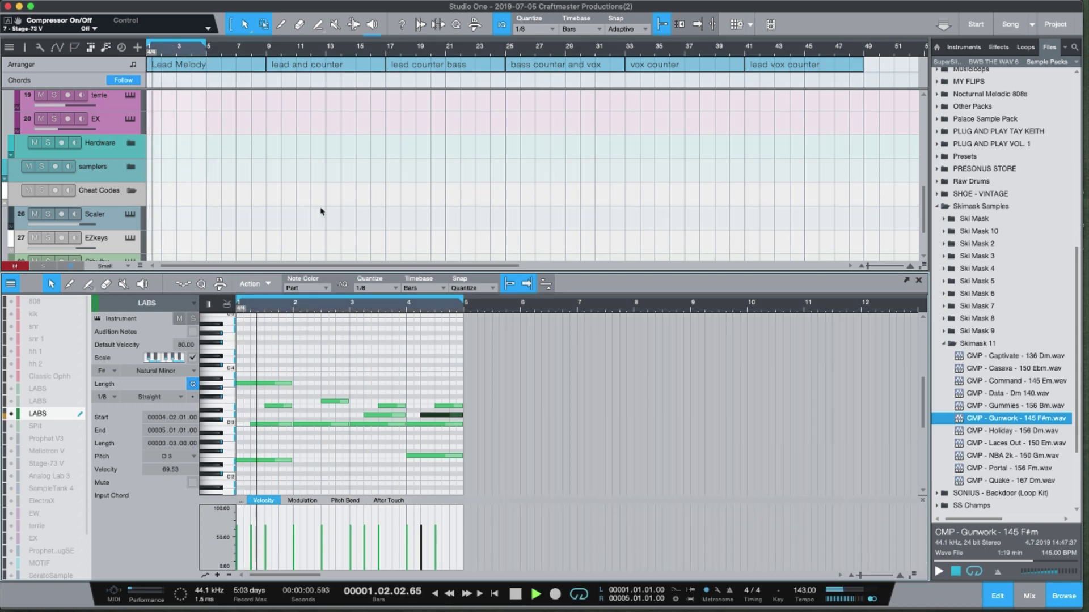
Step: Transpose all notes of the progression part up one octave
{"action": "key", "text": "F3"}
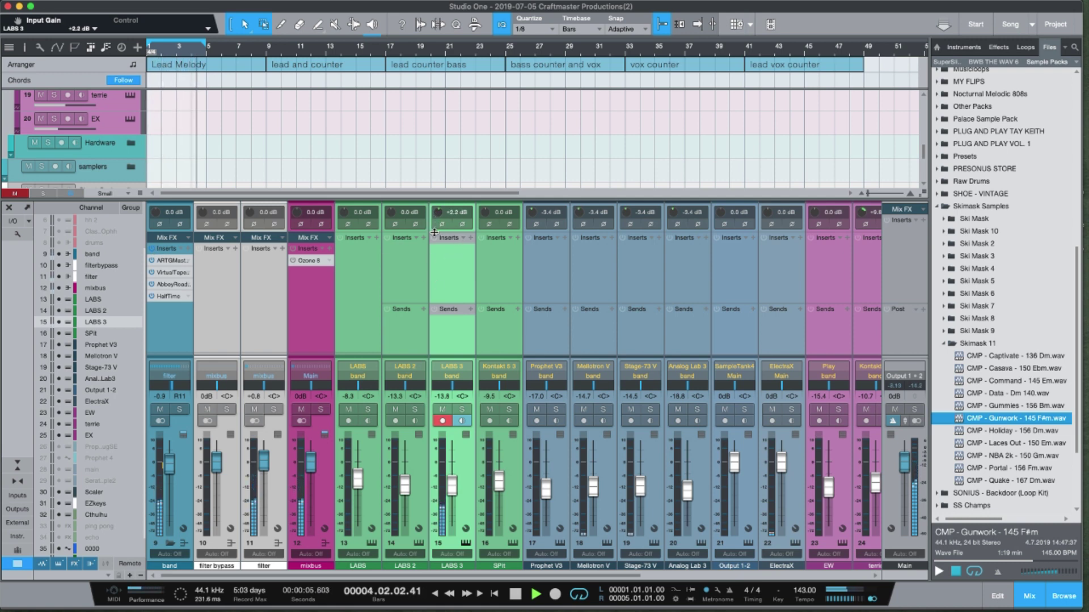
{"action": "left_click_drag", "start_coordinate": [338, 200], "coordinate": [337, 334]}
{"action": "scroll", "coordinate": [201, 207], "scroll_direction": "up", "scroll_amount": 4}
{"action": "scroll", "coordinate": [202, 208], "scroll_direction": "up", "scroll_amount": 4}
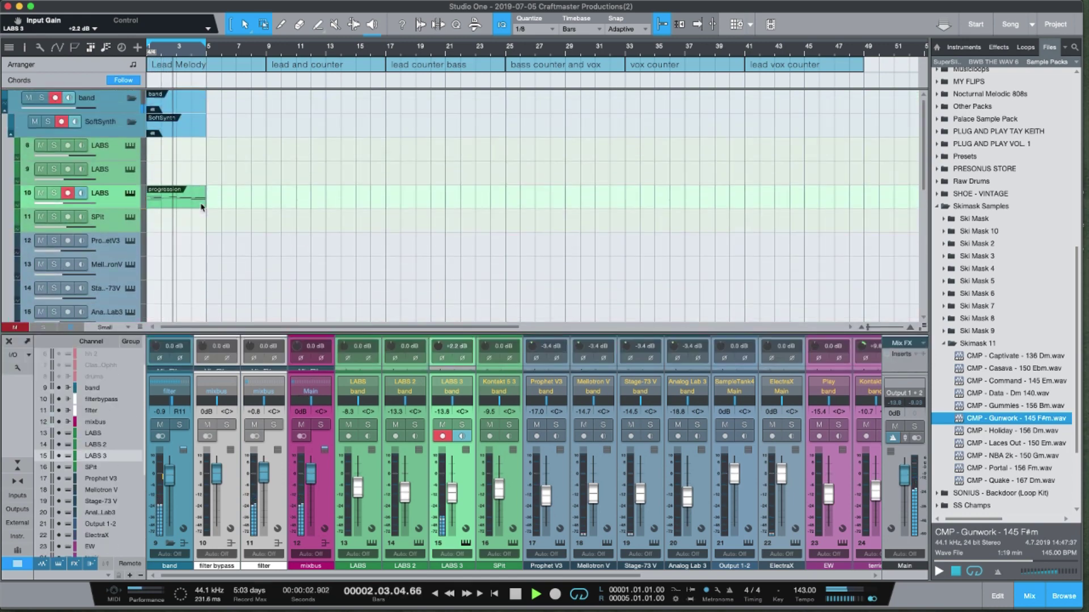
{"action": "double_click", "coordinate": [191, 204]}
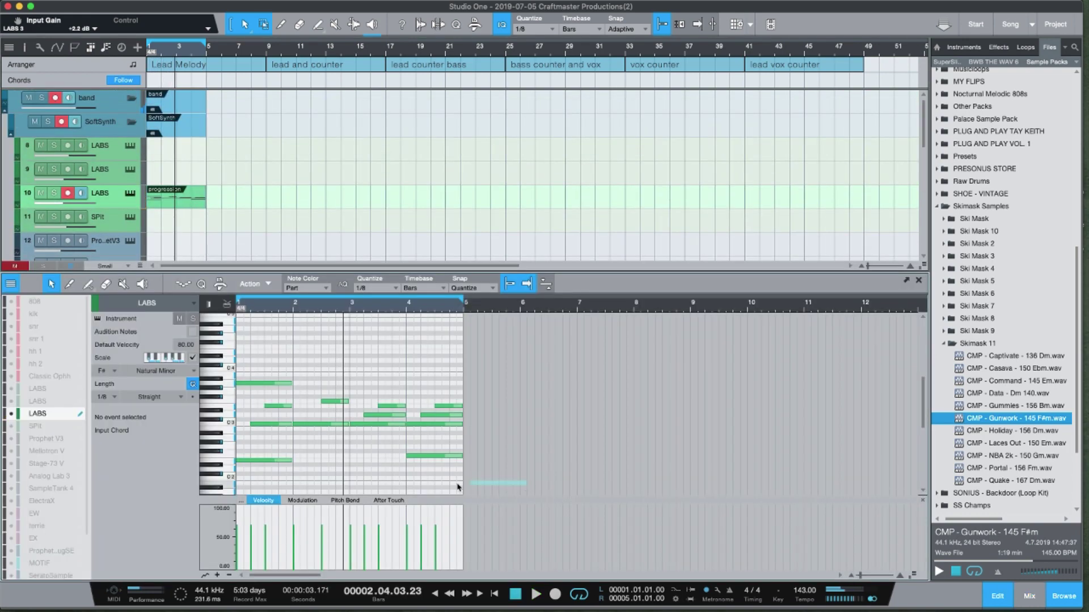
{"action": "left_click_drag", "start_coordinate": [415, 481], "coordinate": [193, 326]}
{"action": "key", "text": "shift+Up"}
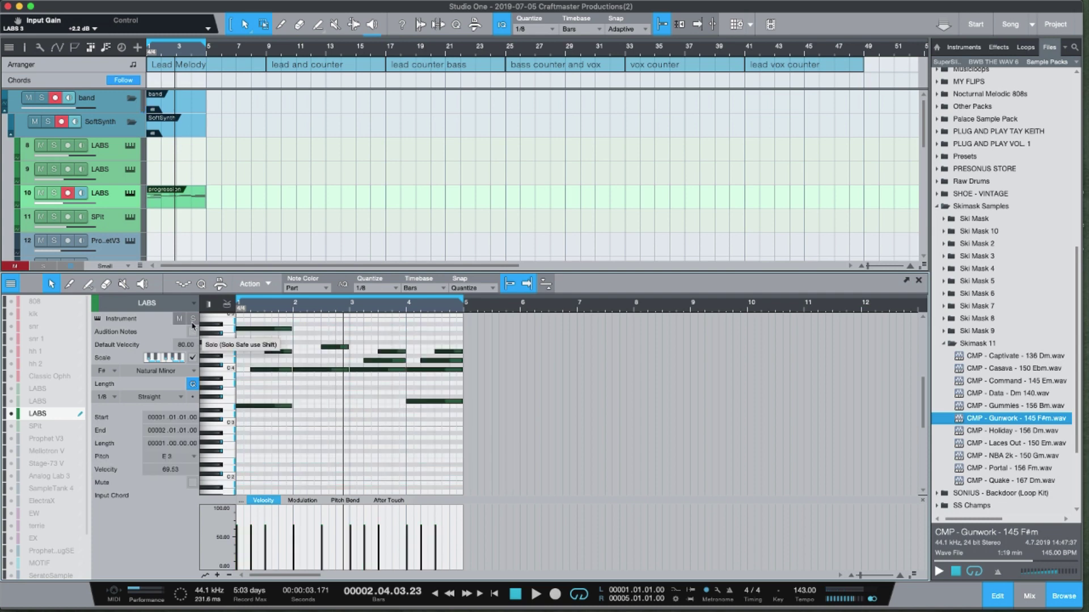
Step: Play the transposed part and move it from track 10 to track 9
{"action": "key", "text": "space"}
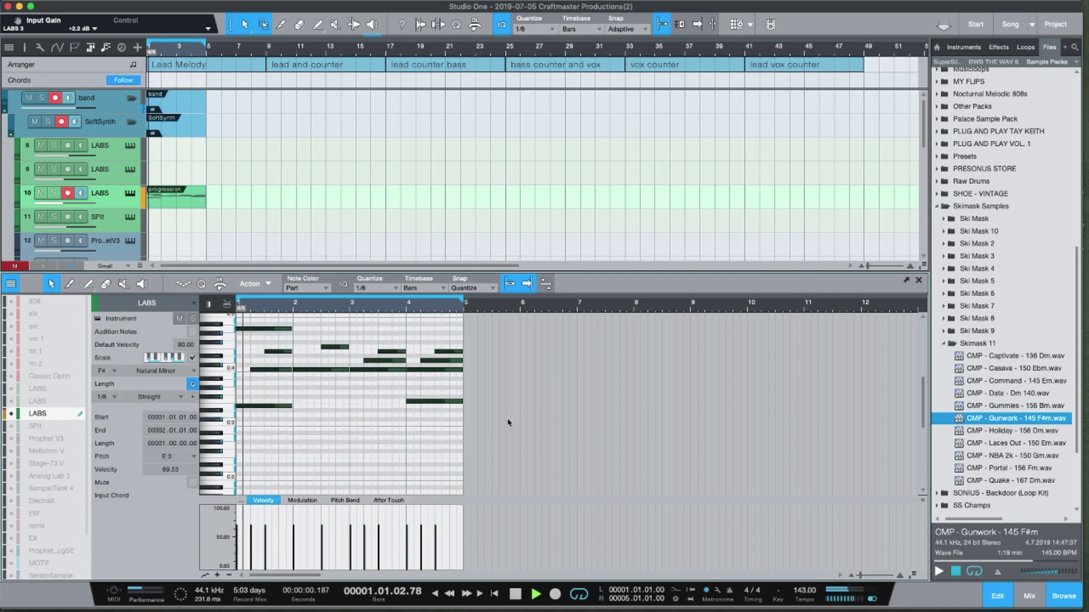
{"action": "scroll", "coordinate": [400, 408], "scroll_direction": "up", "scroll_amount": 3}
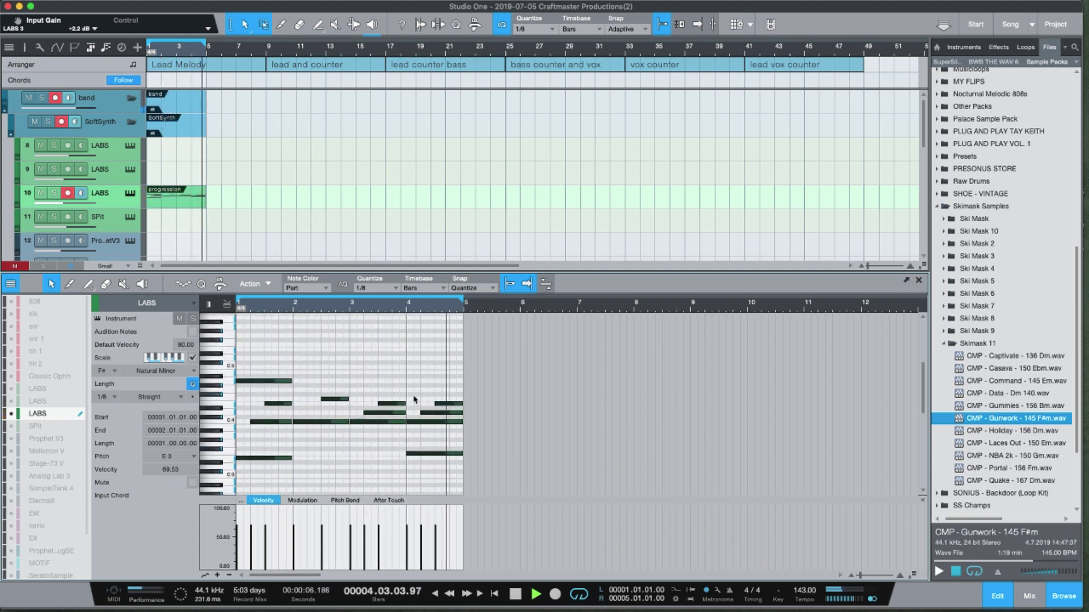
{"action": "key", "text": "space"}
{"action": "left_click_drag", "start_coordinate": [183, 199], "coordinate": [183, 176]}
{"action": "key", "text": "space"}
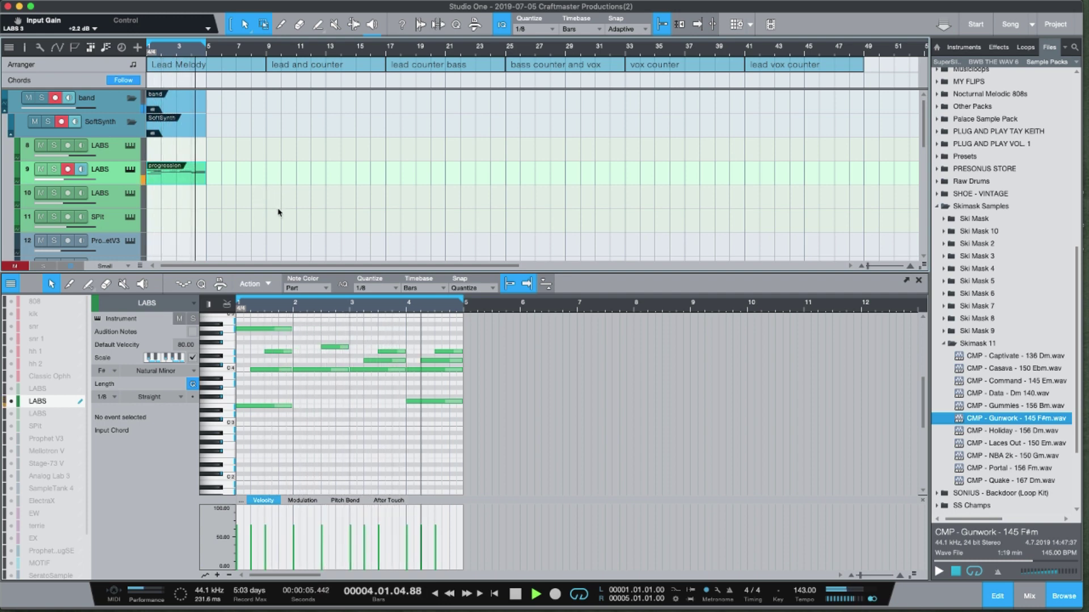
Step: Create an empty part on track 10 and draw an A4 note at bar 1
{"action": "key", "text": "space"}
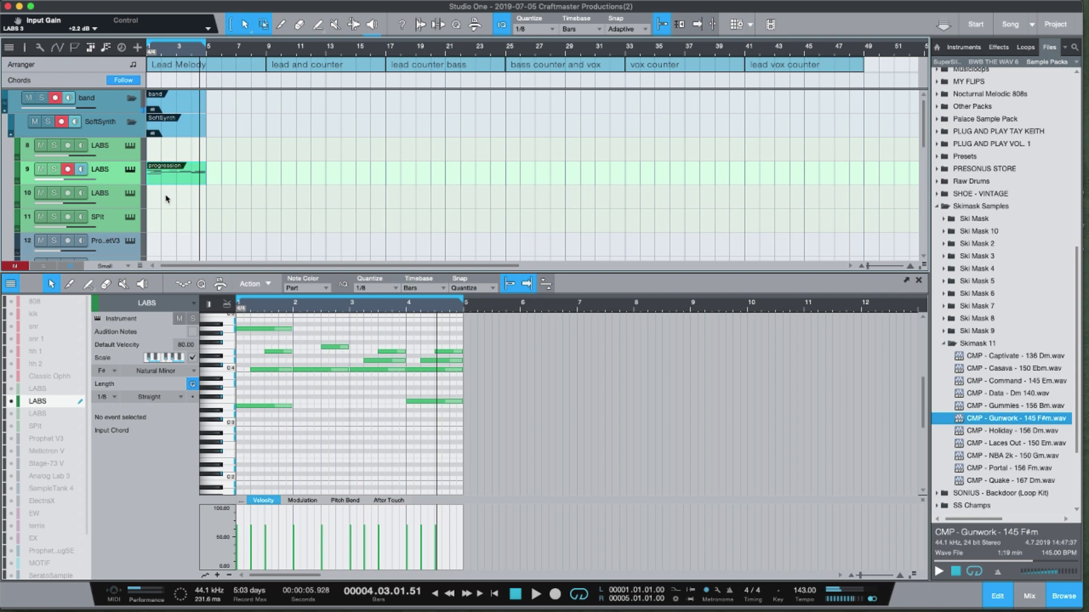
{"action": "double_click", "coordinate": [167, 198]}
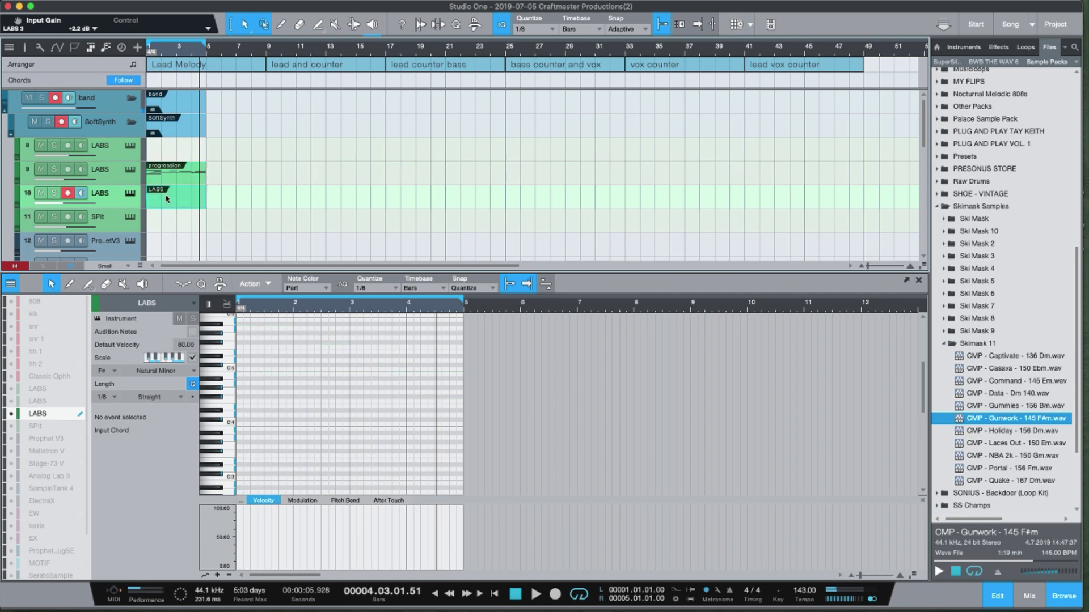
{"action": "left_click", "coordinate": [11, 402]}
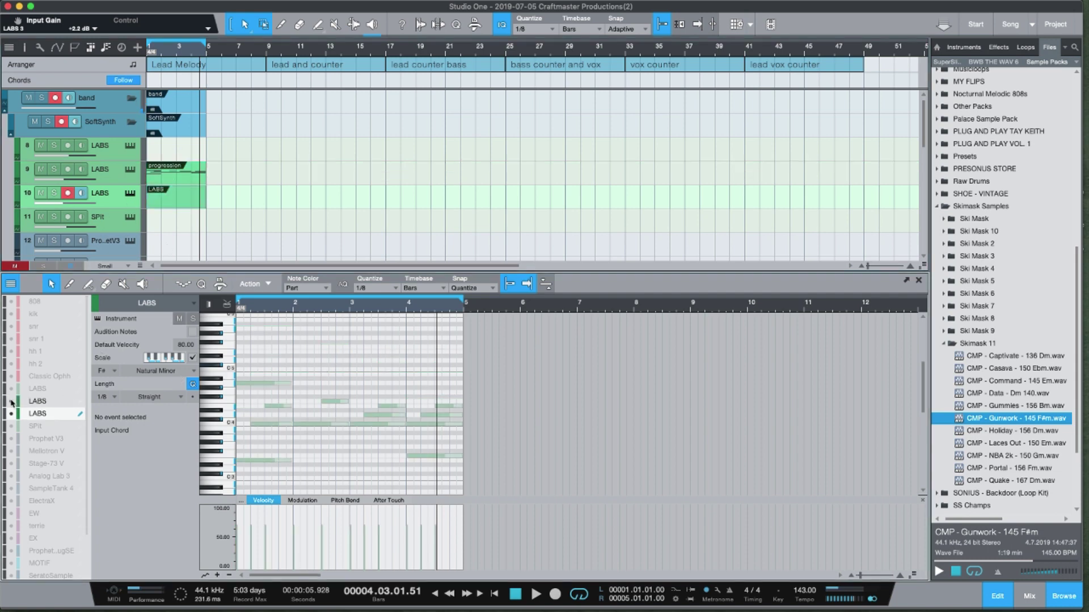
{"action": "left_click", "coordinate": [240, 385]}
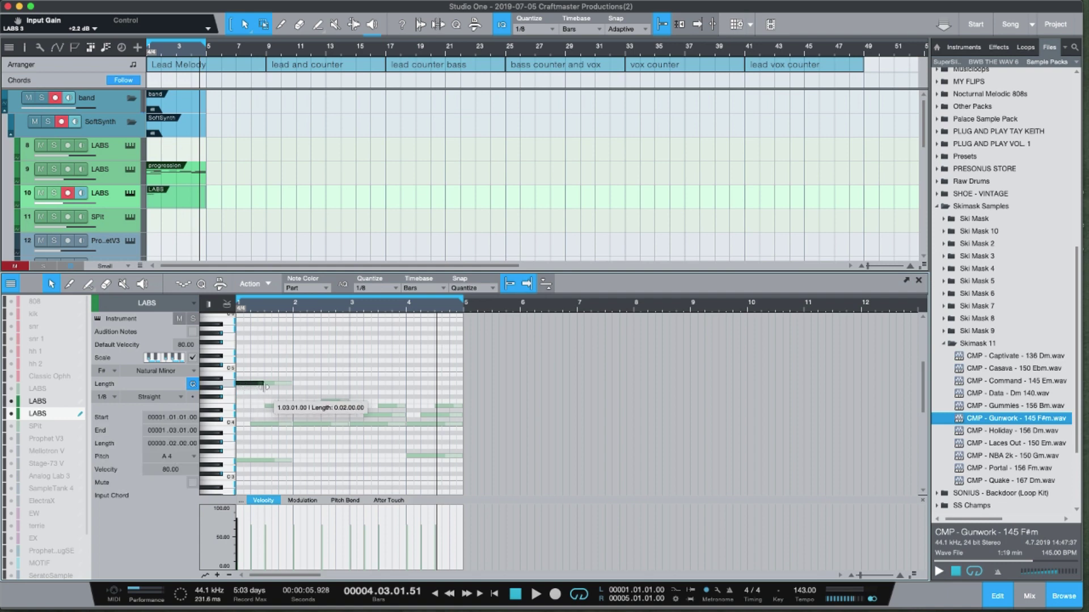
{"action": "key", "text": "space"}
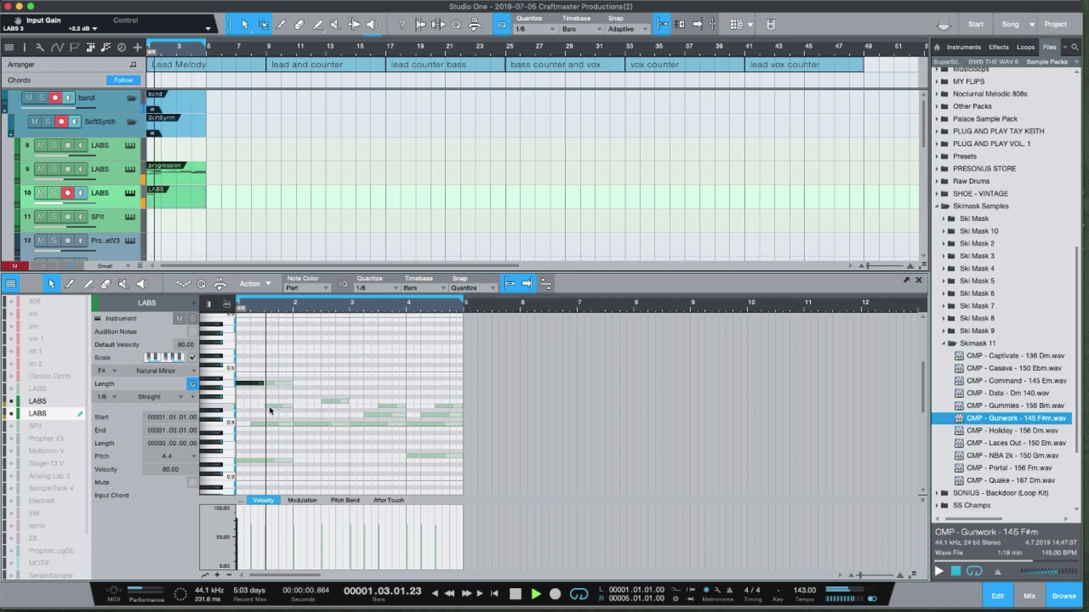
{"action": "key", "text": "space"}
Step: Add an E4 note at bar 2.1 and a two-beat E4 note at bar 3, auditioning from bar 1
{"action": "left_click", "coordinate": [324, 405]}
{"action": "left_click_drag", "start_coordinate": [324, 405], "coordinate": [348, 412]}
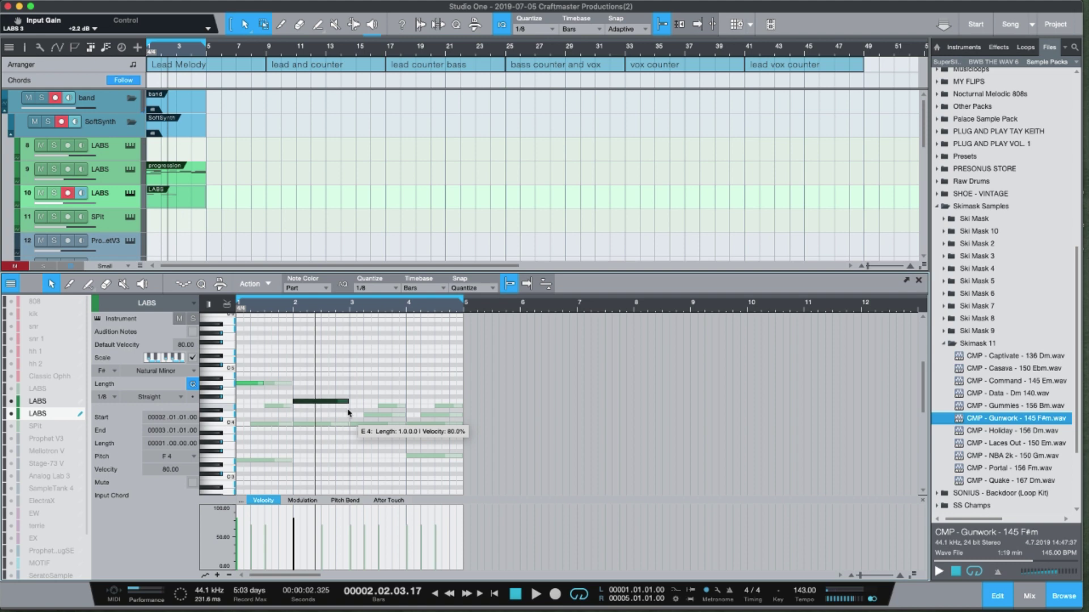
{"action": "key", "text": "space"}
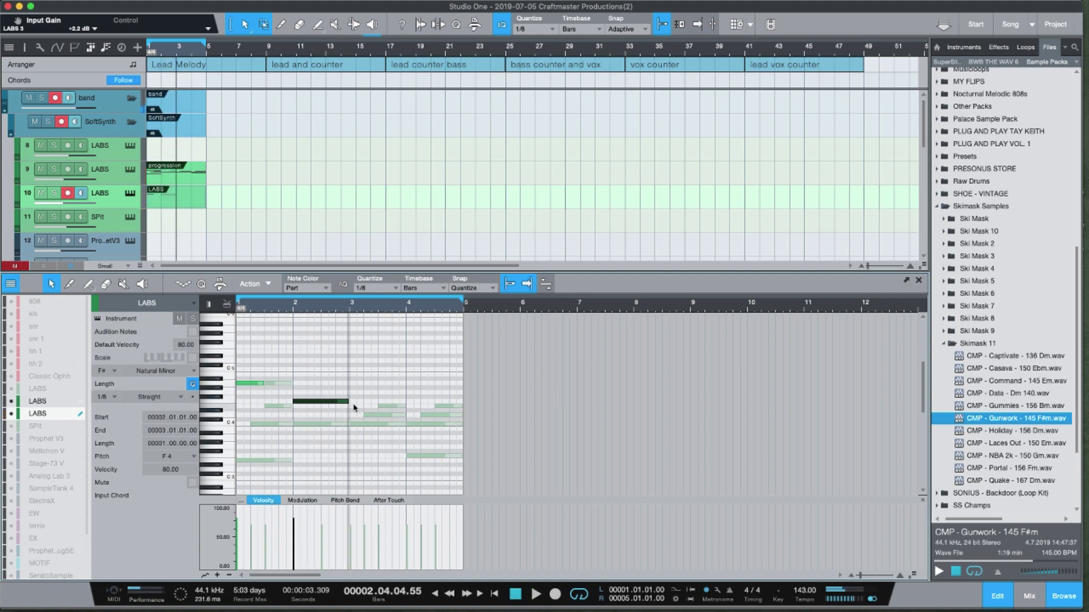
{"action": "left_click_drag", "start_coordinate": [352, 406], "coordinate": [433, 417]}
{"action": "key", "text": "space"}
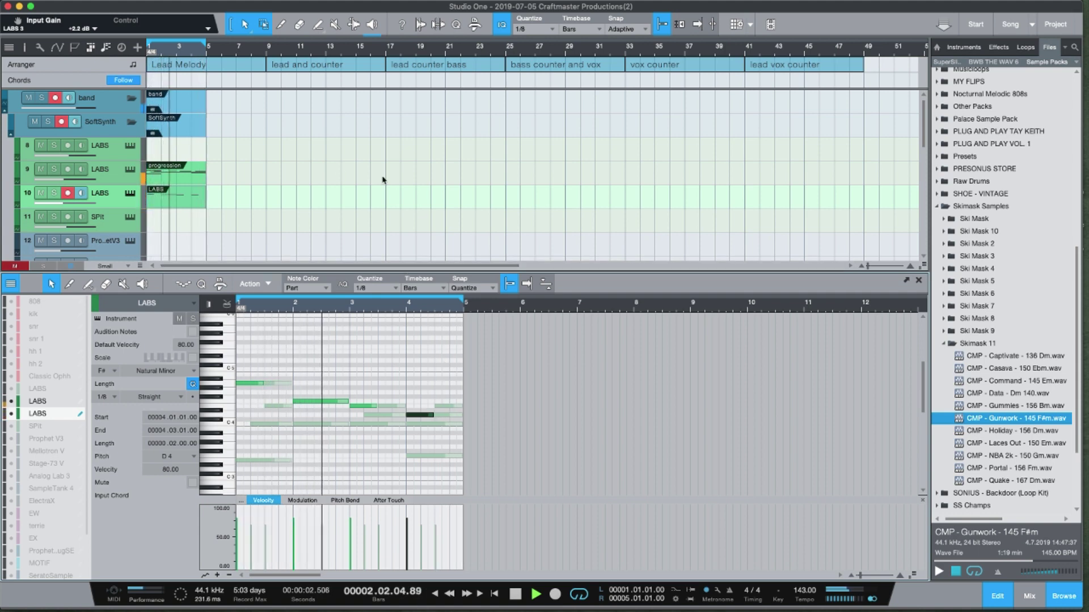
Step: Duplicate the four-bar parts twice through bar 16 and add an empty SPit part at bar 9
{"action": "left_click", "coordinate": [146, 180]}
{"action": "key", "text": "space"}
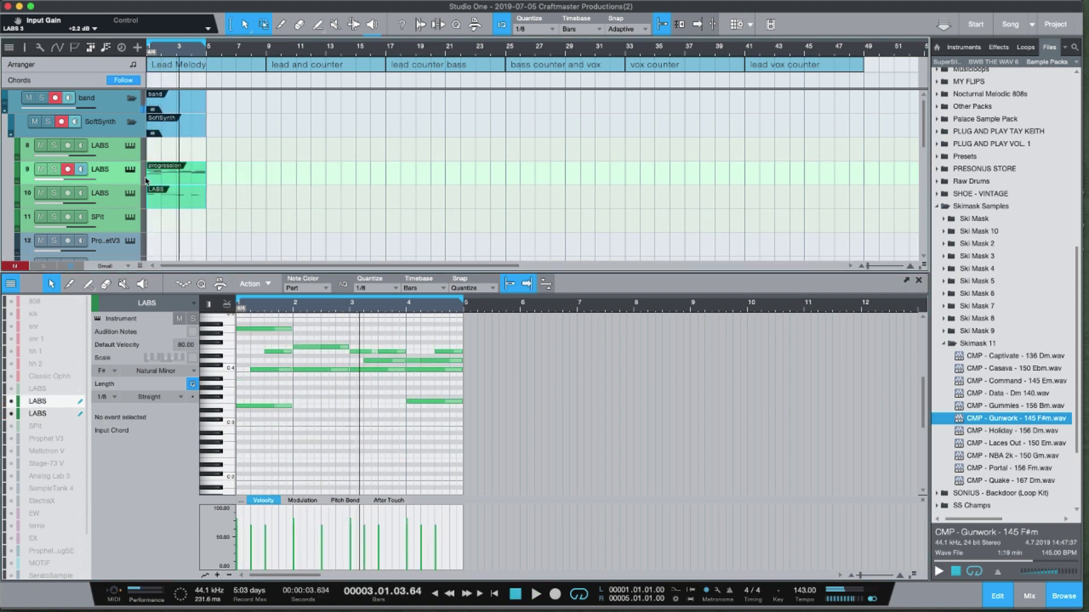
{"action": "key", "text": "d"}
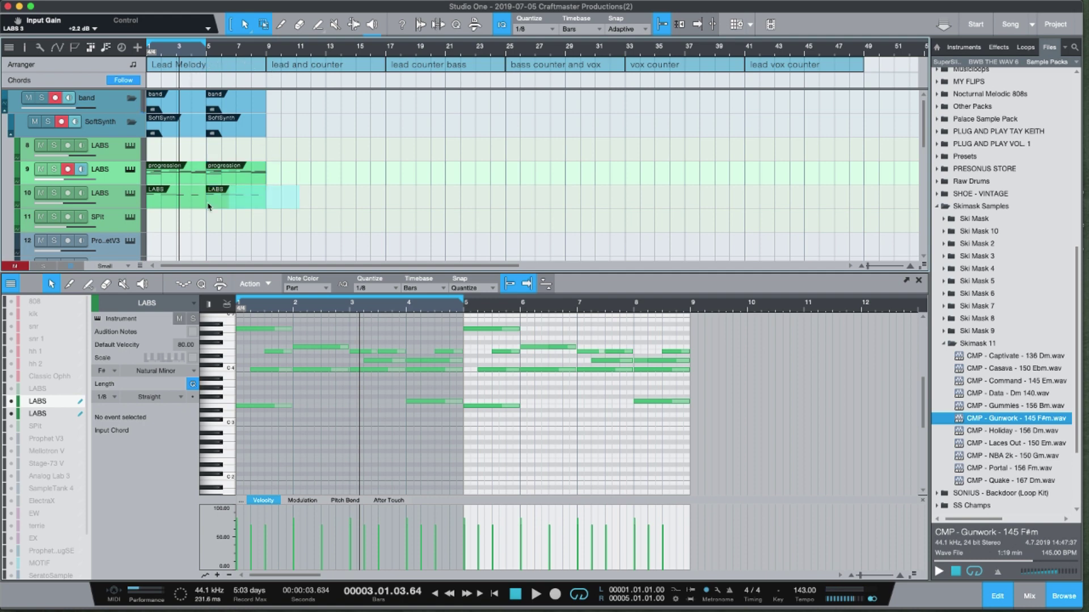
{"action": "left_click", "coordinate": [252, 199]}
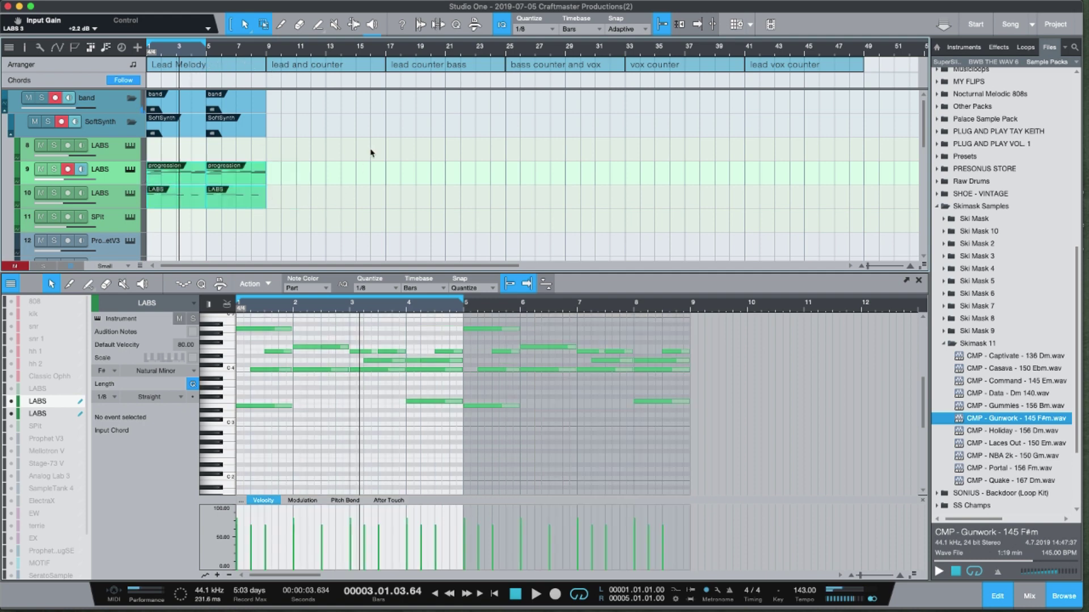
{"action": "key", "text": "d"}
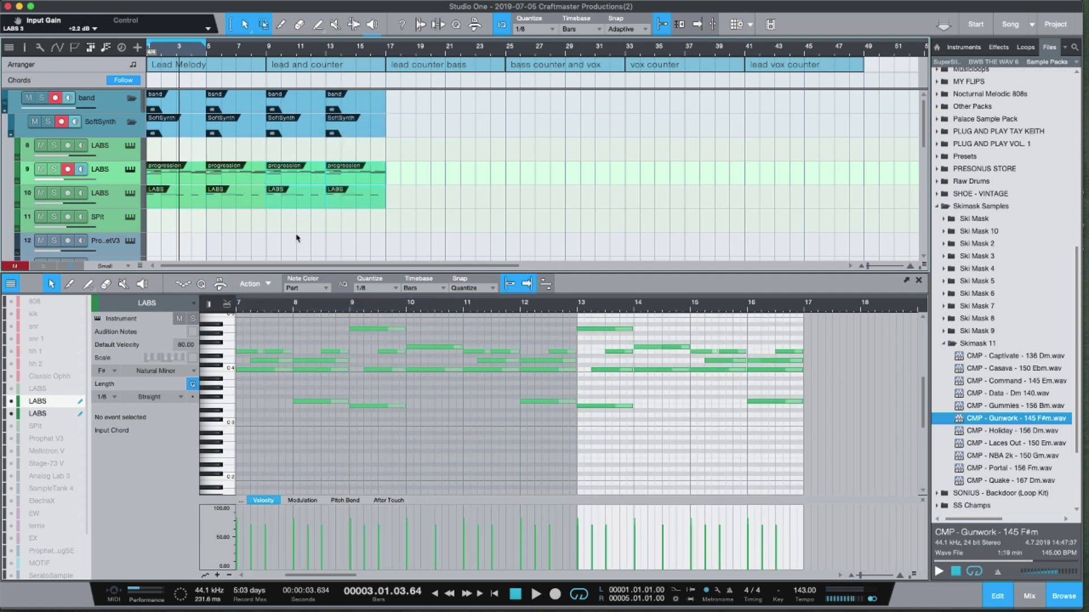
{"action": "scroll", "coordinate": [280, 216], "scroll_direction": "down", "scroll_amount": 1}
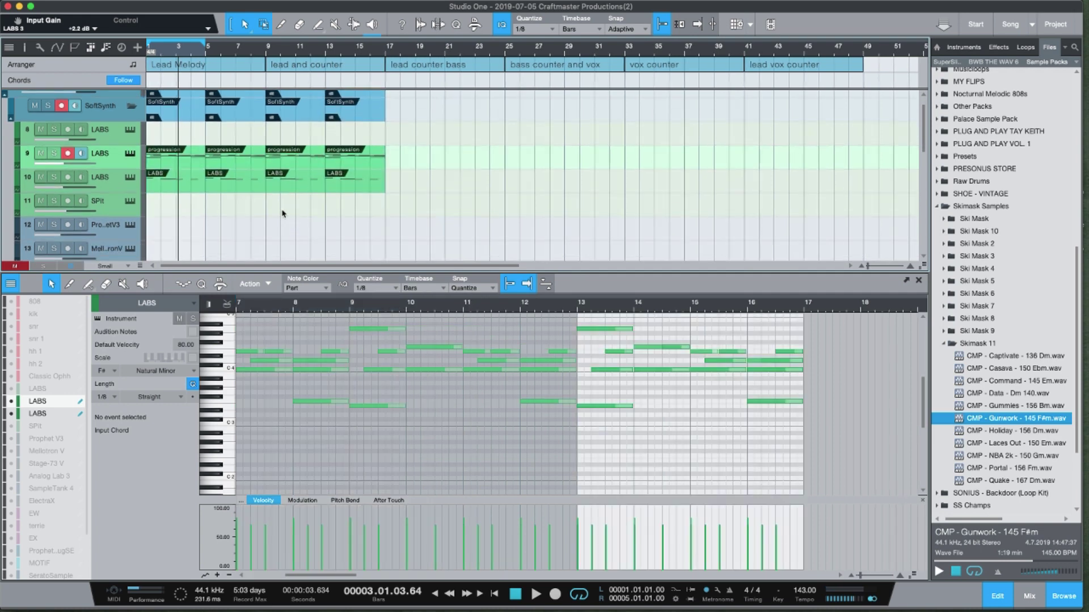
{"action": "double_click", "coordinate": [277, 201]}
Step: Stretch the SPit part to bar 13, add an E4 eighth note at bar 9, and loop bars 9–17
{"action": "left_click_drag", "start_coordinate": [280, 207], "coordinate": [325, 206]}
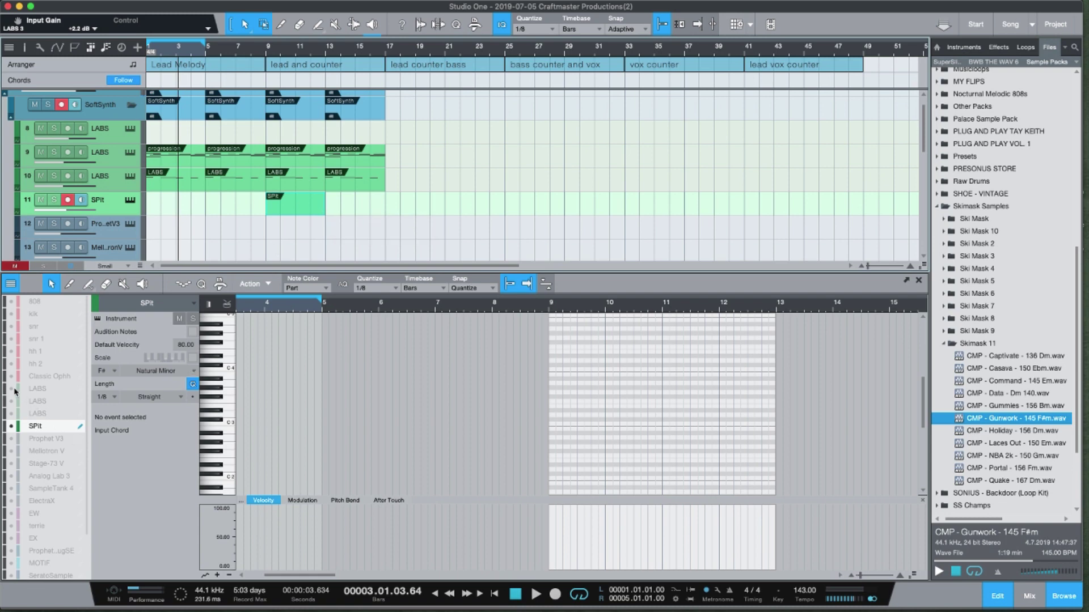
{"action": "left_click_drag", "start_coordinate": [12, 389], "coordinate": [12, 401]}
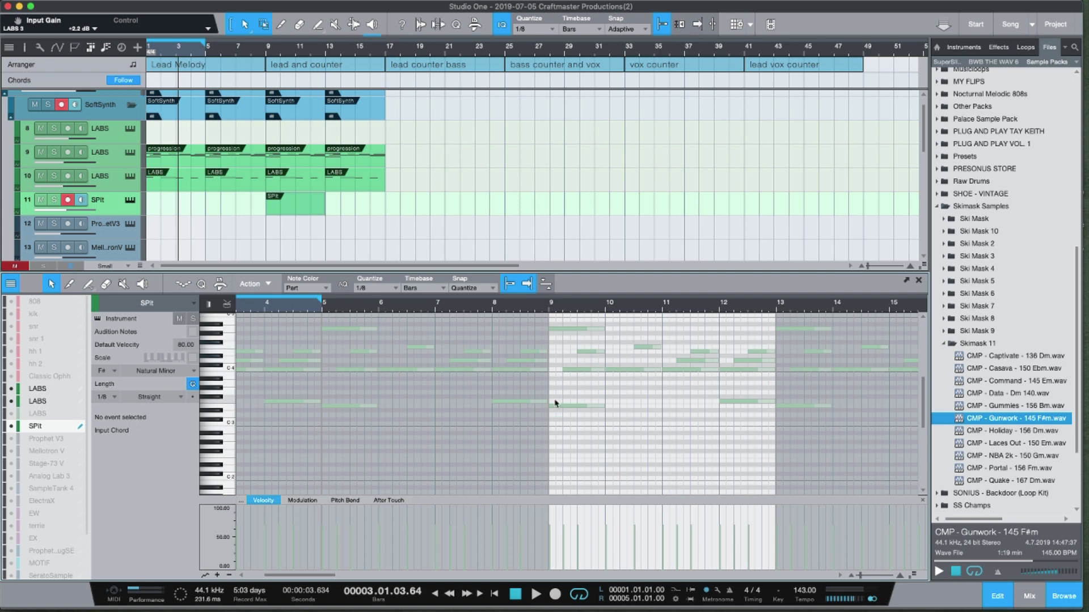
{"action": "double_click", "coordinate": [552, 351]}
{"action": "key", "text": "space"}
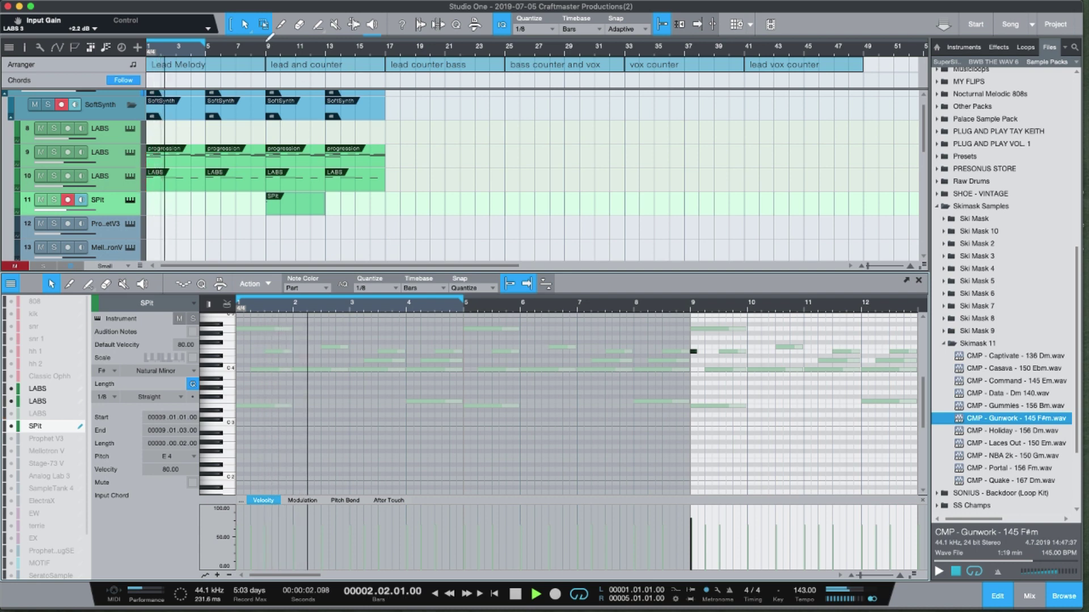
{"action": "left_click_drag", "start_coordinate": [265, 45], "coordinate": [384, 47]}
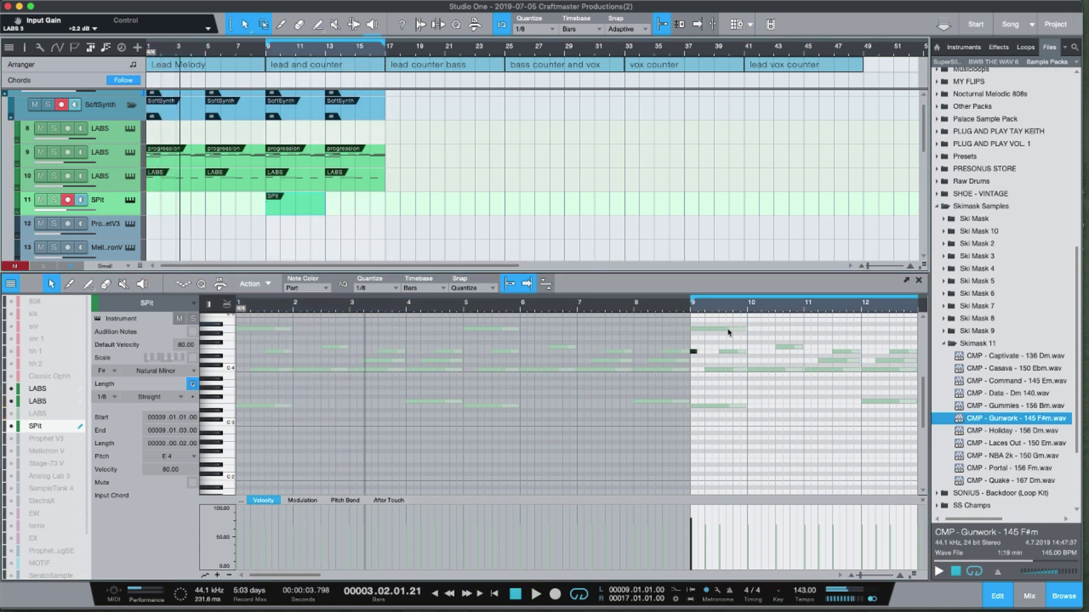
{"action": "left_click_drag", "start_coordinate": [744, 306], "coordinate": [515, 297]}
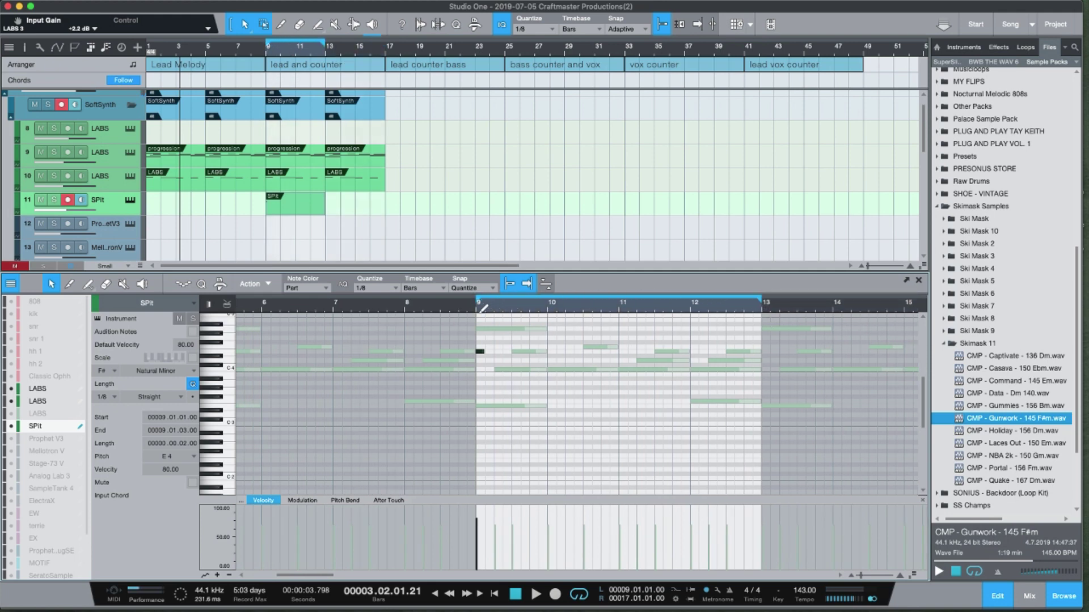
{"action": "key", "text": "space"}
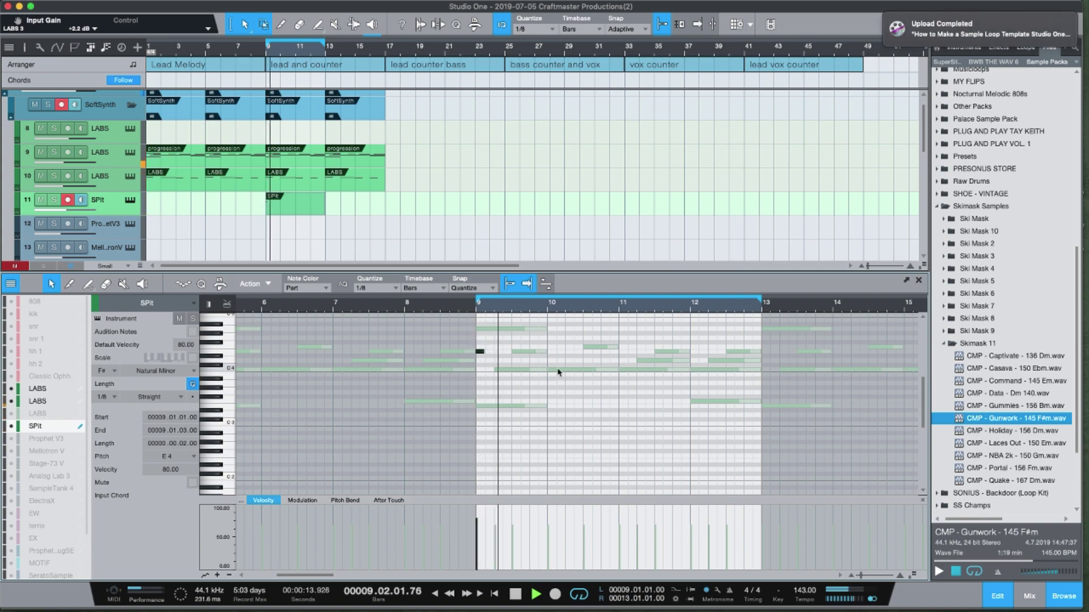
Step: Raise the SPit track volume to -0.6 dB in the inspector
{"action": "left_click", "coordinate": [131, 211]}
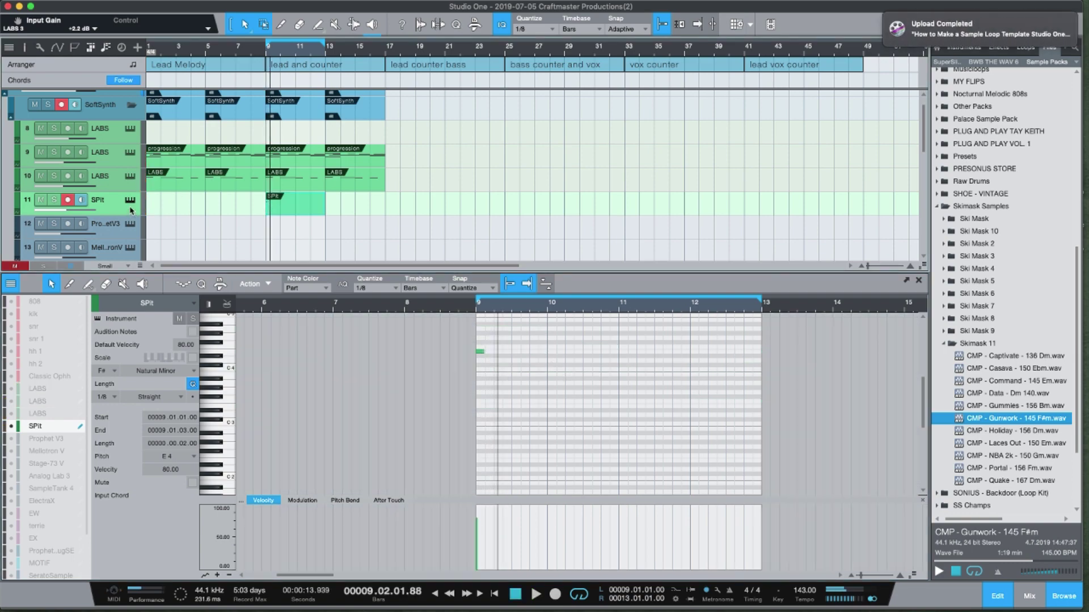
{"action": "key", "text": "F4"}
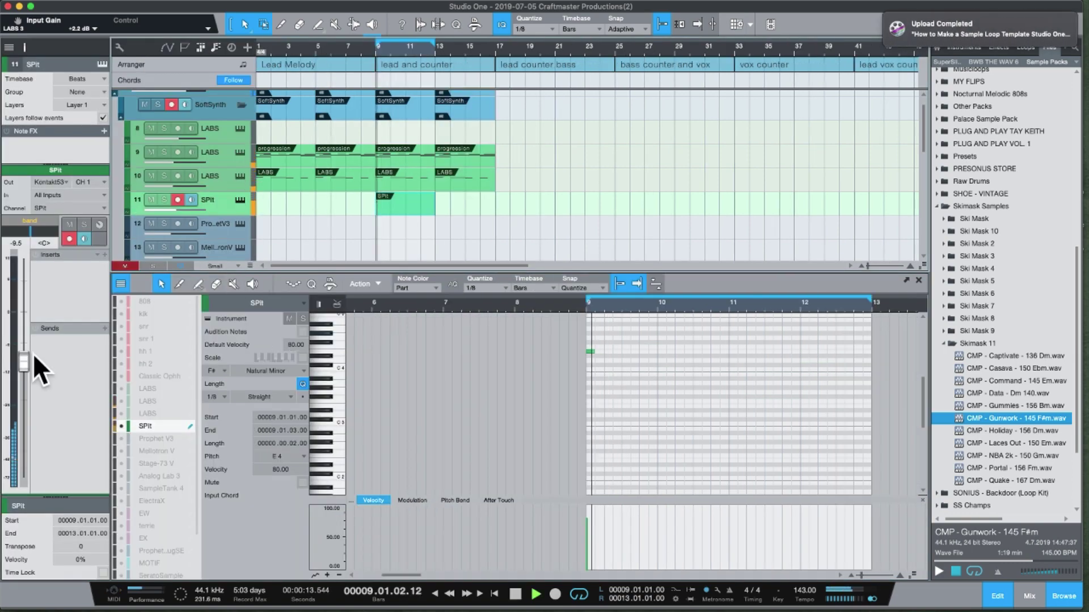
{"action": "left_click_drag", "start_coordinate": [24, 363], "coordinate": [26, 315]}
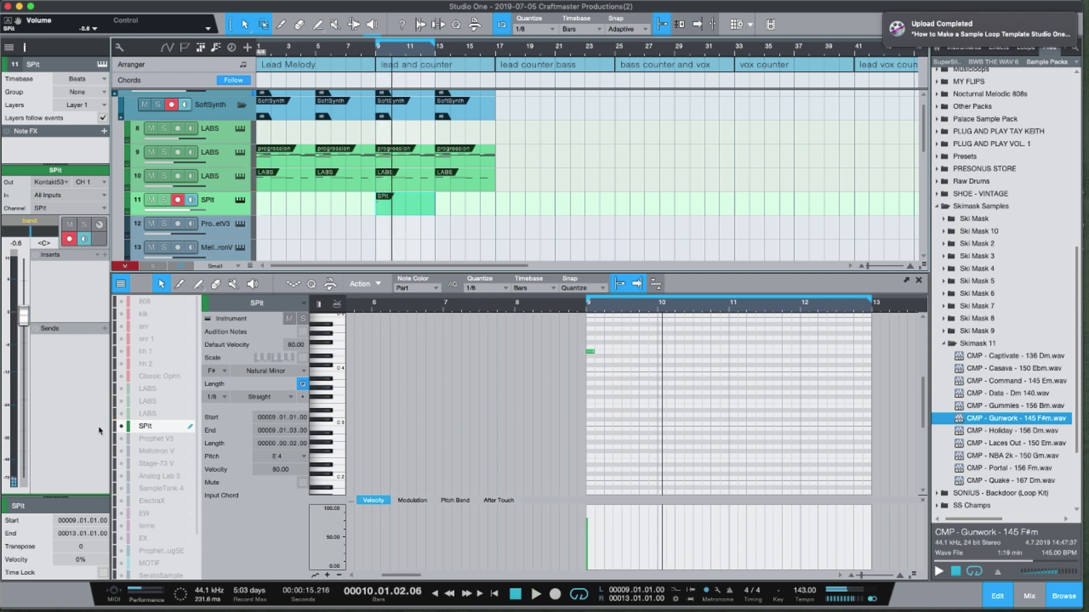
Step: Draw the SPit melody: C4 at 9.3, notes at bars 10 and 10.3, E4 at 11, D4 at 11.3 and 12, C4 at 12.3
{"action": "left_click", "coordinate": [122, 413]}
{"action": "left_click", "coordinate": [121, 401]}
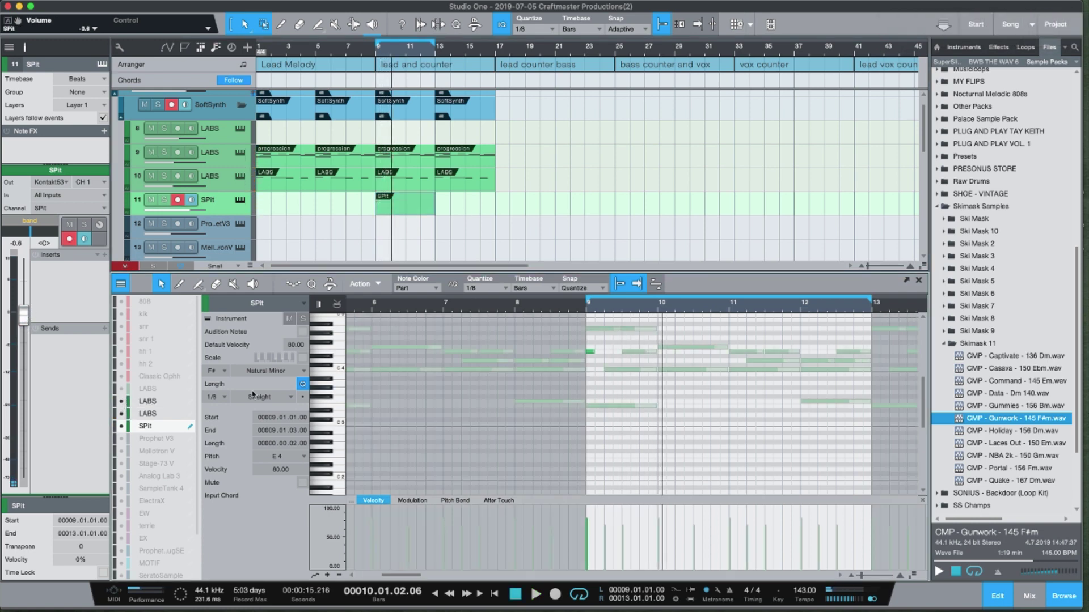
{"action": "left_click", "coordinate": [625, 369]}
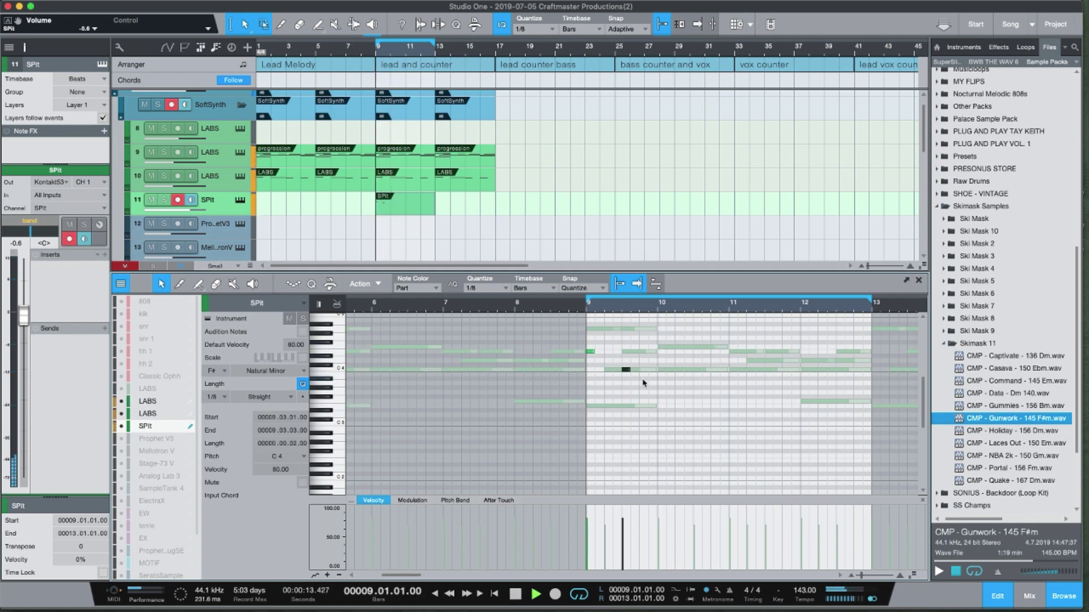
{"action": "left_click", "coordinate": [626, 369]}
{"action": "left_click", "coordinate": [661, 347]}
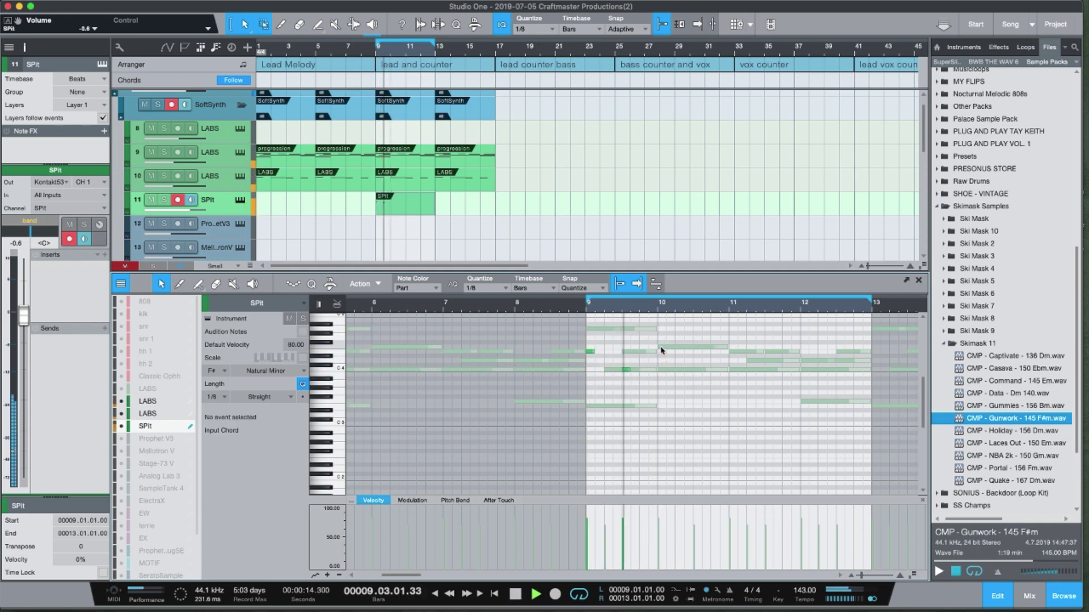
{"action": "left_click", "coordinate": [696, 370]}
{"action": "left_click", "coordinate": [698, 370]}
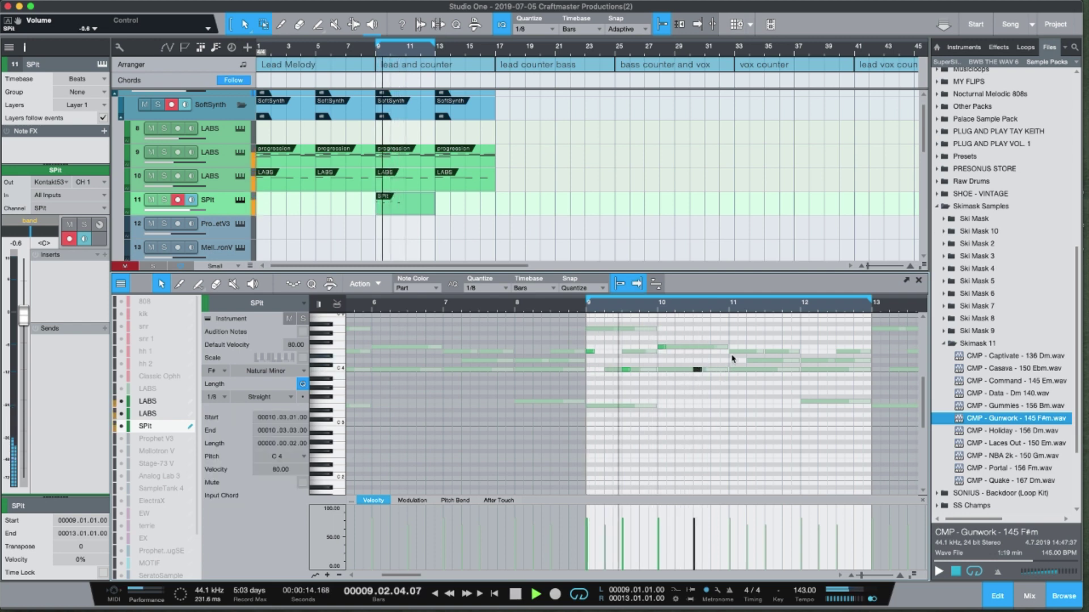
{"action": "double_click", "coordinate": [732, 352]}
{"action": "double_click", "coordinate": [768, 360]}
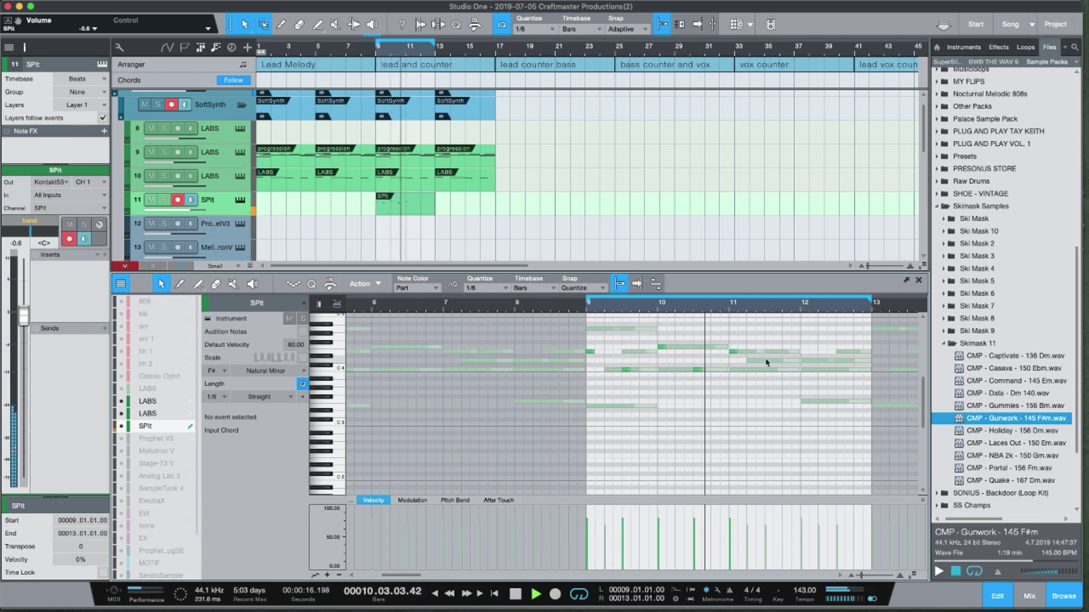
{"action": "key", "text": "space"}
{"action": "double_click", "coordinate": [804, 361]}
{"action": "double_click", "coordinate": [839, 370]}
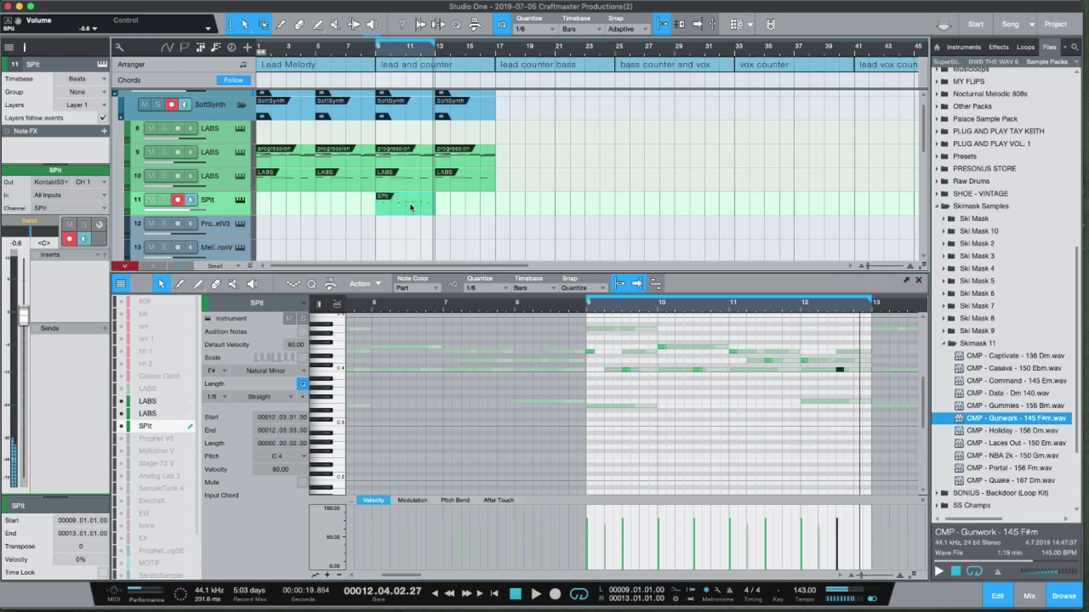
Step: Duplicate the SPit part to bar 17, then repeat the tracks 9–11 parts into bars 17–25
{"action": "key", "text": "d"}
{"action": "left_click_drag", "start_coordinate": [564, 206], "coordinate": [384, 162]}
{"action": "key", "text": "d"}
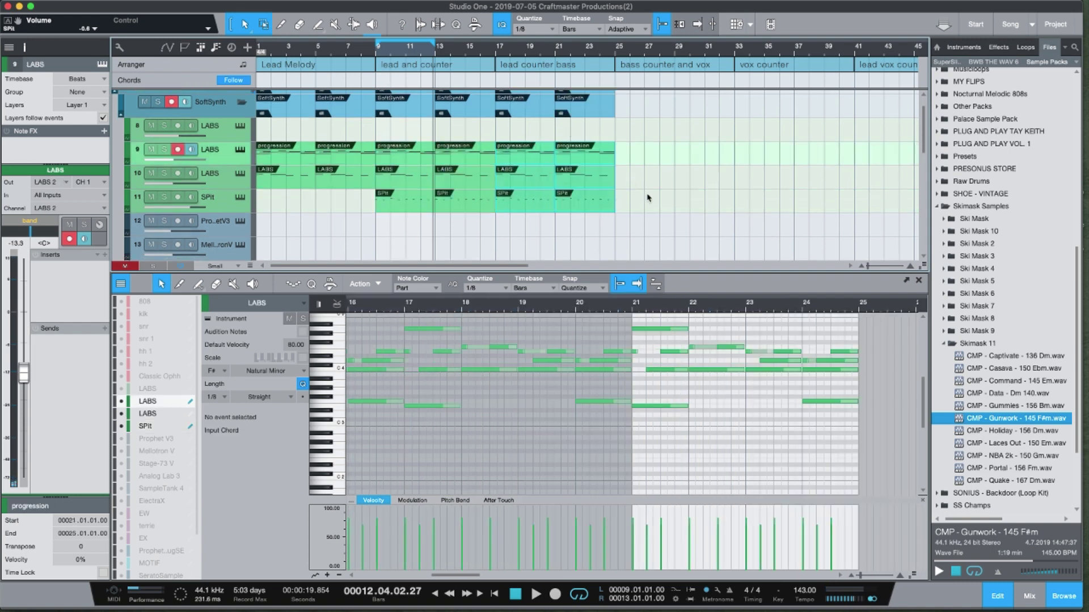
{"action": "scroll", "coordinate": [648, 198], "scroll_direction": "down", "scroll_amount": 3}
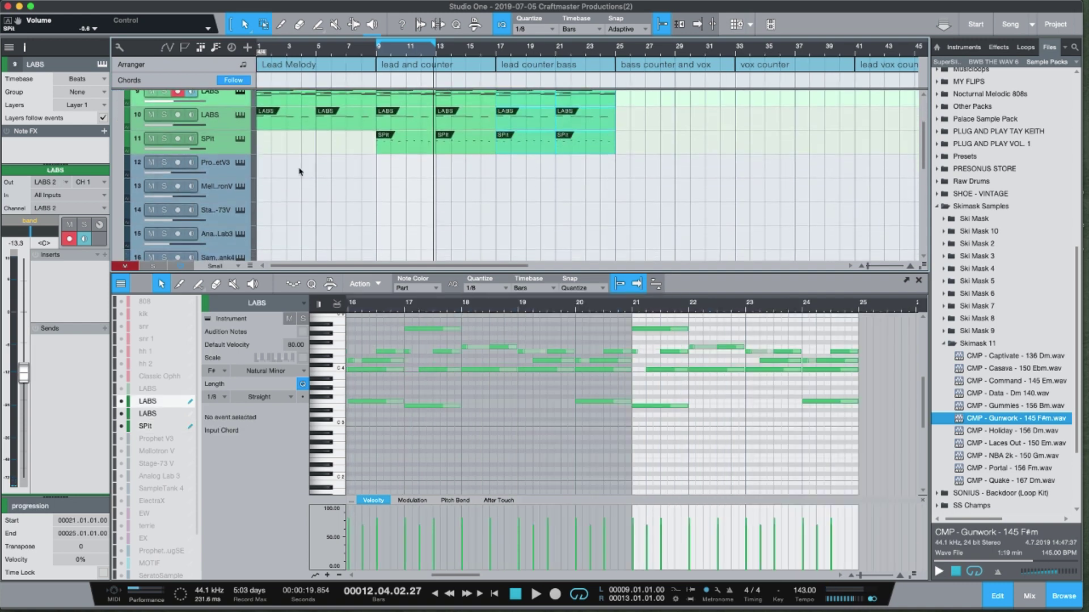
{"action": "scroll", "coordinate": [285, 214], "scroll_direction": "down", "scroll_amount": 3}
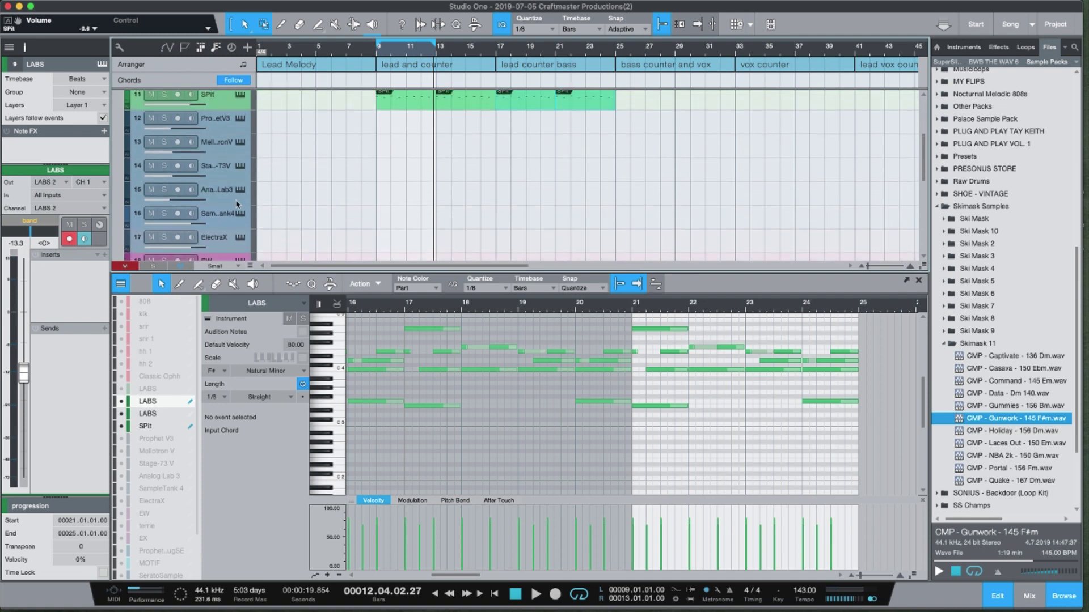
Step: Move the SampleTank 4 track to slot 12 and open its instrument to audition the bass
{"action": "left_click_drag", "start_coordinate": [225, 223], "coordinate": [234, 117]}
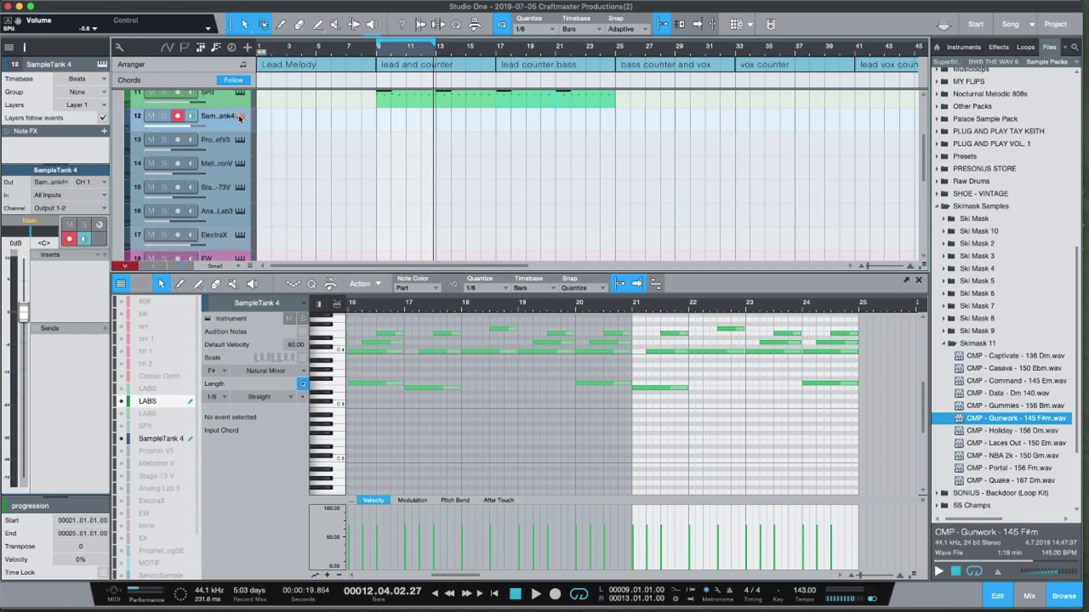
{"action": "left_click", "coordinate": [239, 118]}
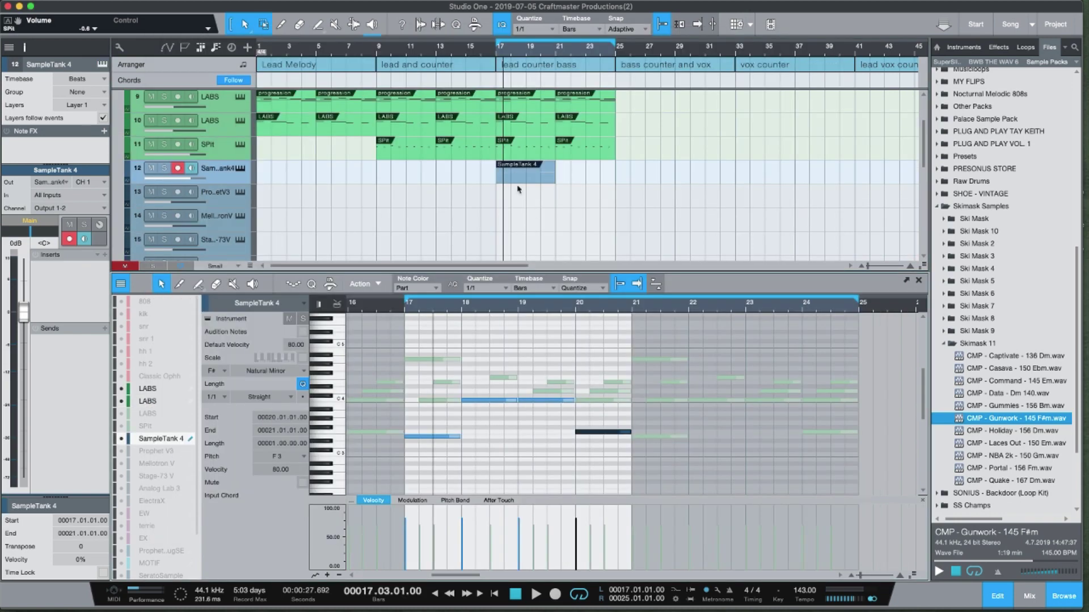
{"action": "left_click", "coordinate": [535, 288]}
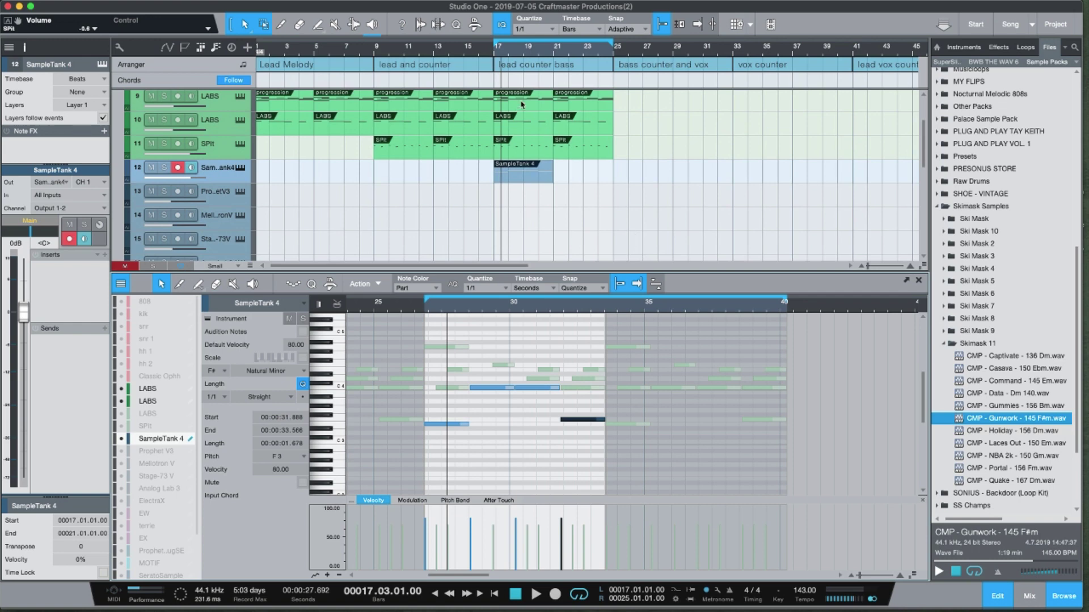
{"action": "key", "text": "space"}
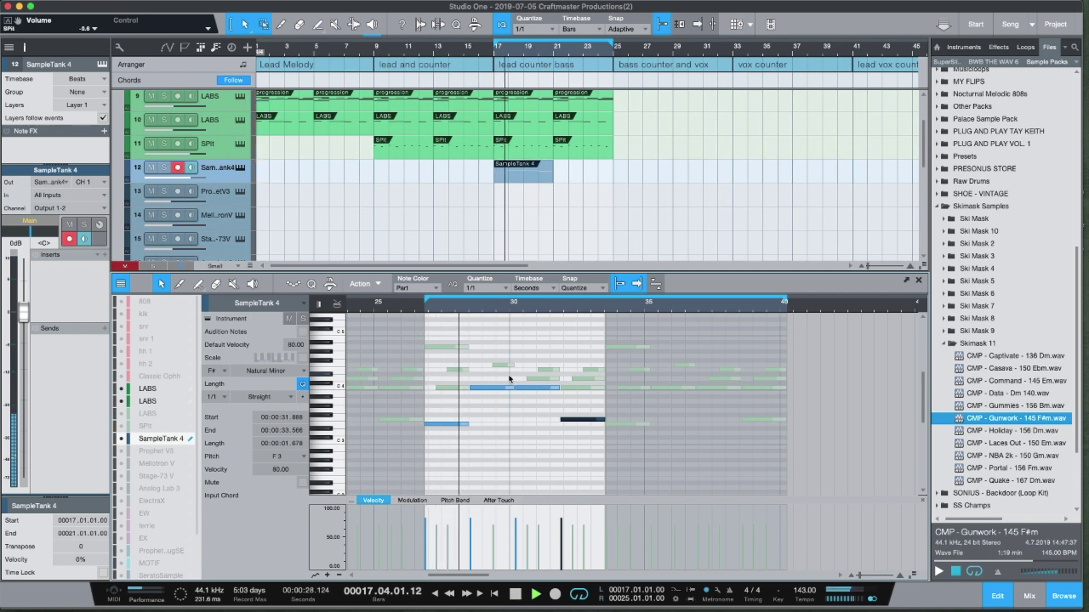
Step: Route the bass channel's output to the band bus, lowering its level slightly
{"action": "left_click_drag", "start_coordinate": [24, 311], "coordinate": [24, 332]}
{"action": "left_click", "coordinate": [29, 221]}
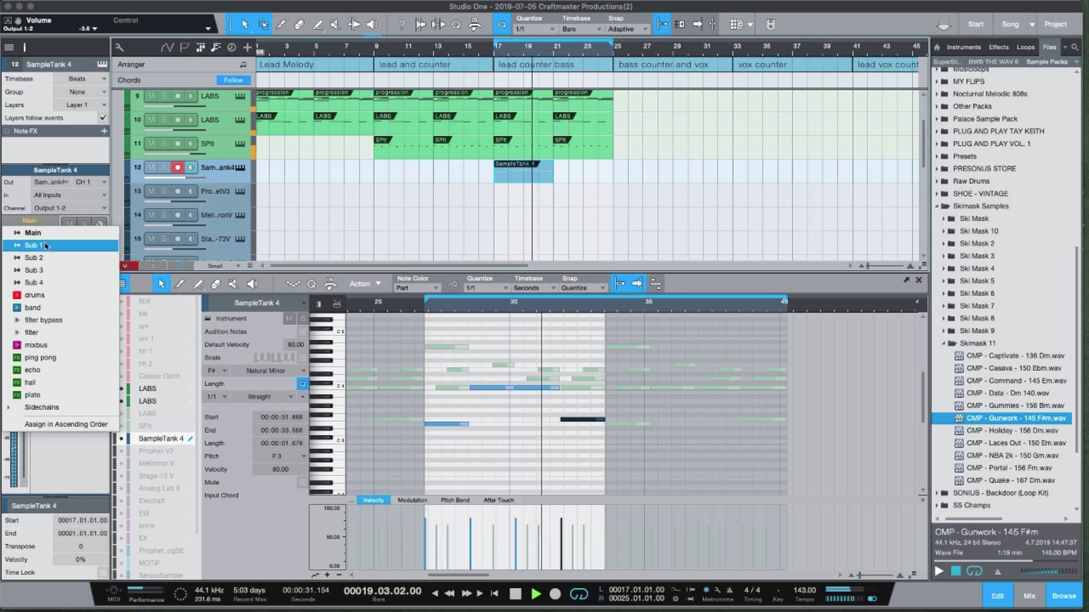
{"action": "left_click", "coordinate": [44, 307]}
{"action": "key", "text": "space"}
Step: Drop the four bass notes one octave, set the bass track to -20 dB, and restore bar timing
{"action": "left_click", "coordinate": [587, 442]}
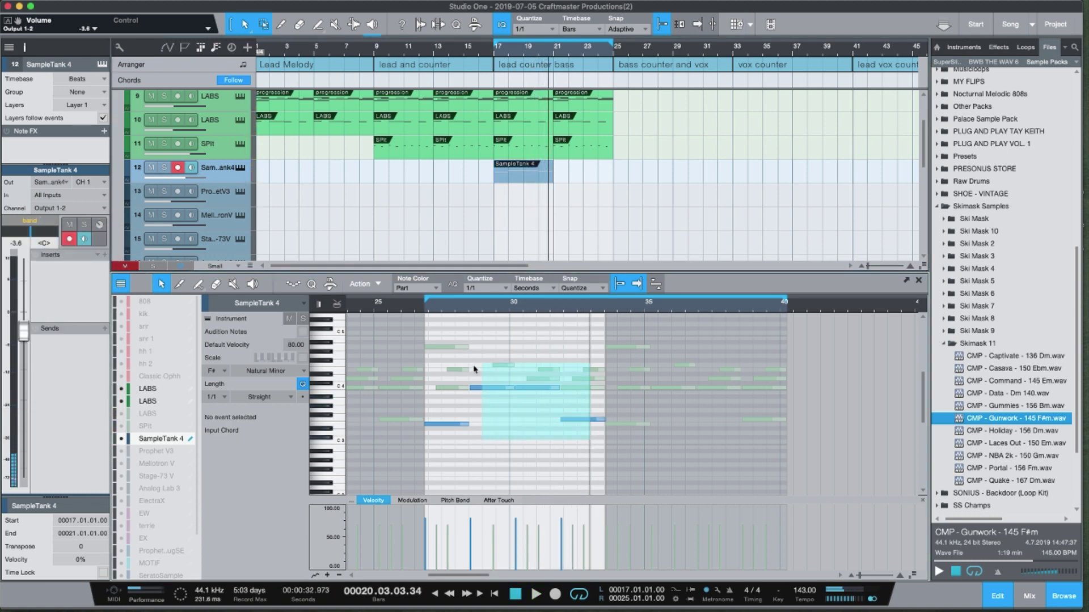
{"action": "left_click_drag", "start_coordinate": [465, 370], "coordinate": [439, 370]}
{"action": "key", "text": "shift+Down"}
{"action": "key", "text": "shift+Down"}
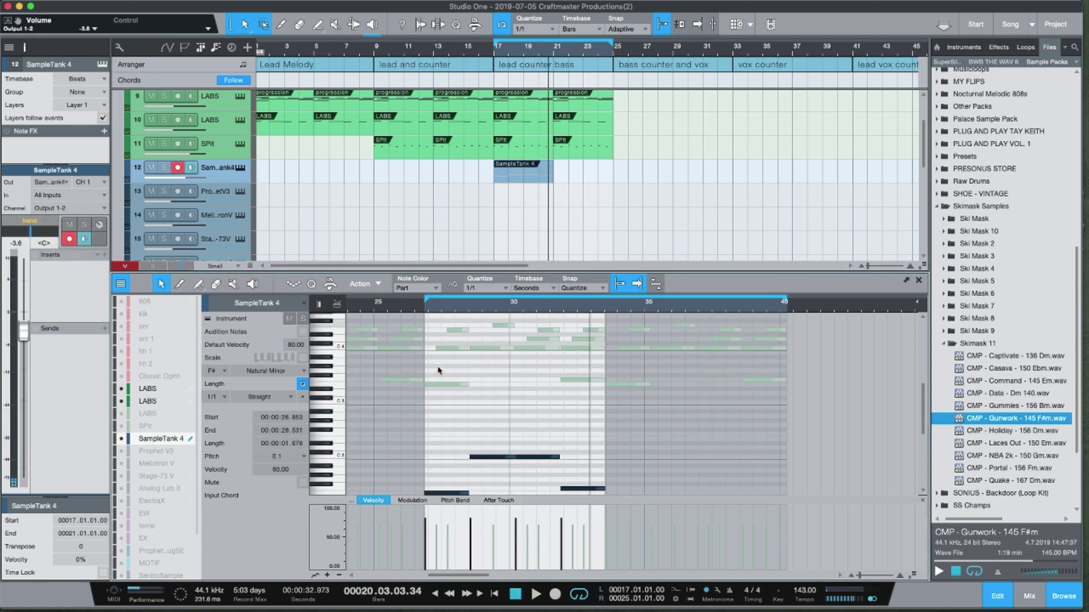
{"action": "key", "text": "space"}
{"action": "key", "text": "space"}
{"action": "key", "text": "shift+Up"}
{"action": "key", "text": "space"}
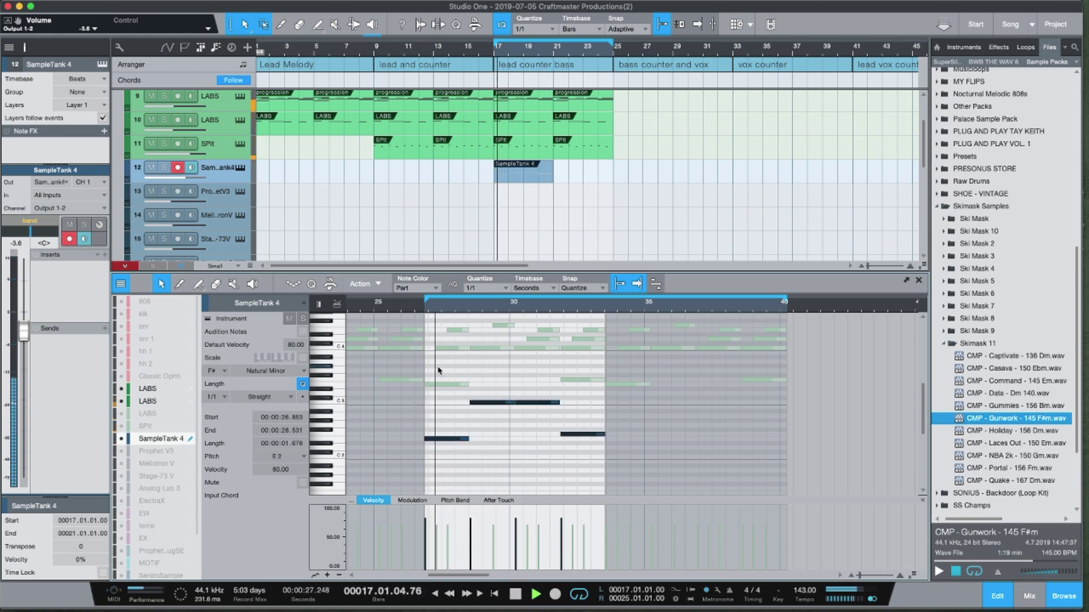
{"action": "key", "text": "space"}
{"action": "key", "text": "space"}
{"action": "left_click_drag", "start_coordinate": [16, 339], "coordinate": [26, 401]}
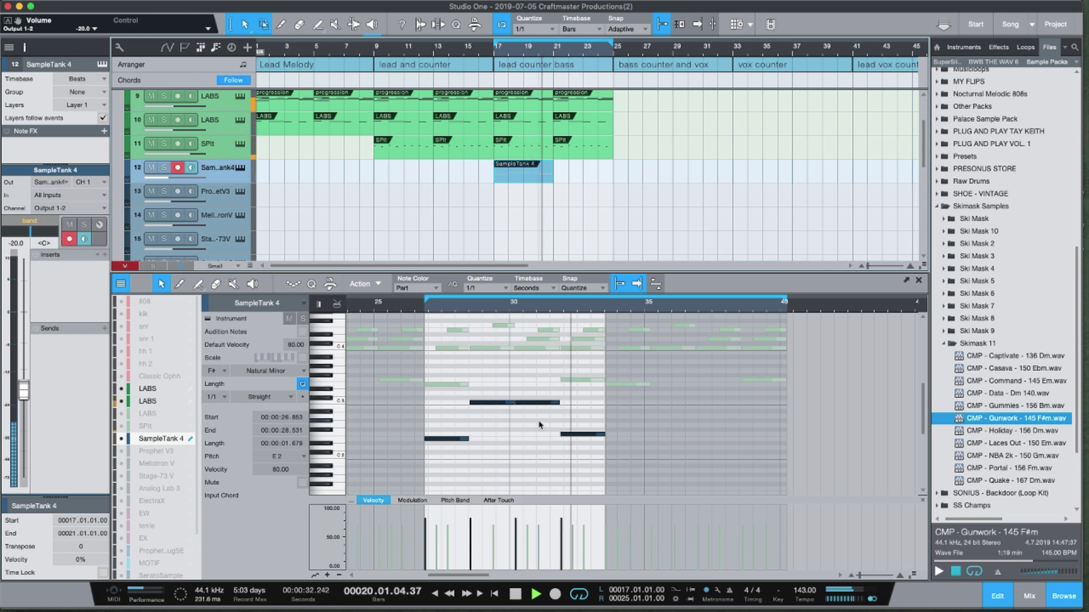
{"action": "left_click", "coordinate": [533, 288]}
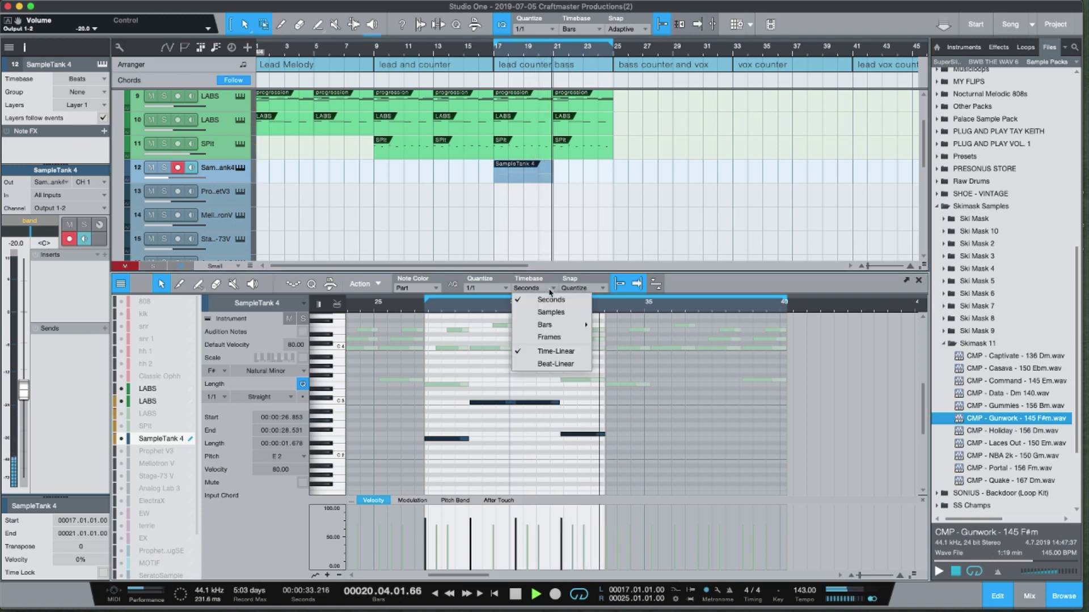
{"action": "left_click", "coordinate": [567, 330]}
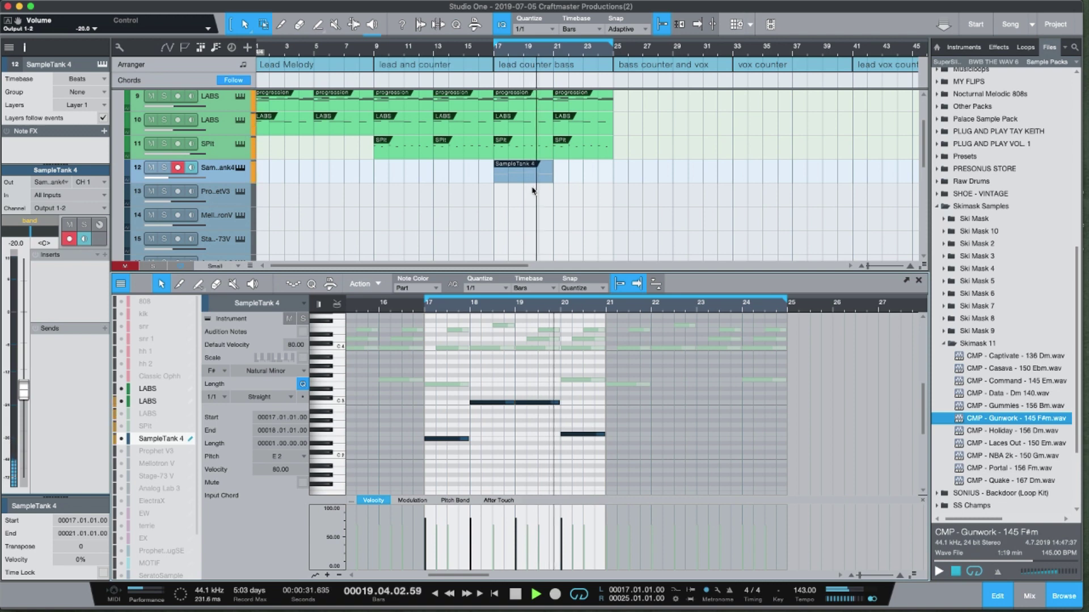
Step: Duplicate the SampleTank bass part so it extends to bar 33
{"action": "key", "text": "space"}
{"action": "key", "text": "d"}
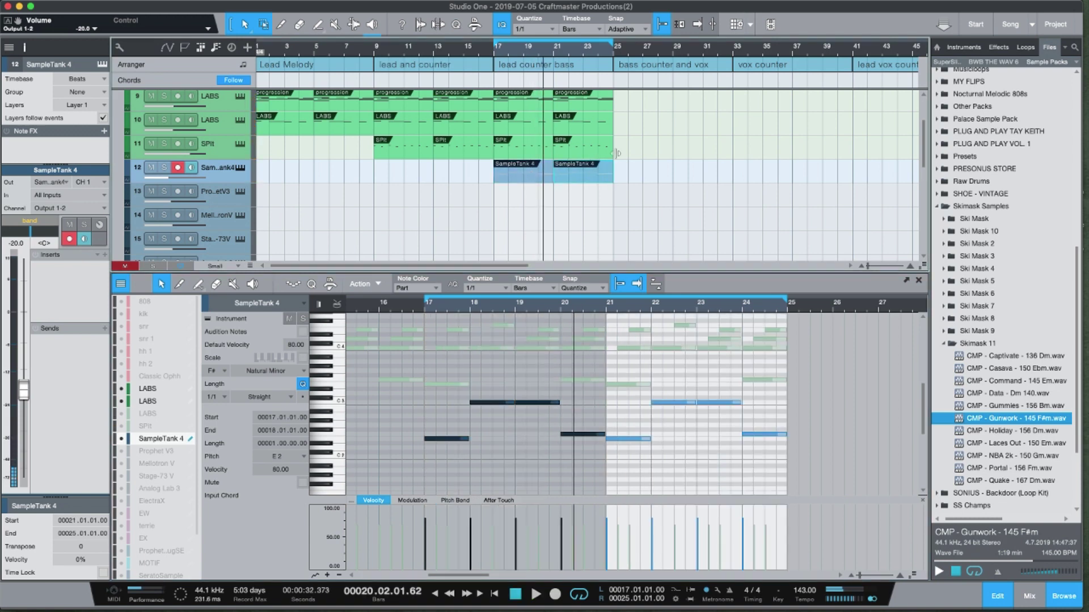
{"action": "scroll", "coordinate": [607, 54], "scroll_direction": "up", "scroll_amount": 5}
{"action": "scroll", "coordinate": [595, 51], "scroll_direction": "down", "scroll_amount": 5}
{"action": "scroll", "coordinate": [534, 194], "scroll_direction": "up", "scroll_amount": 2}
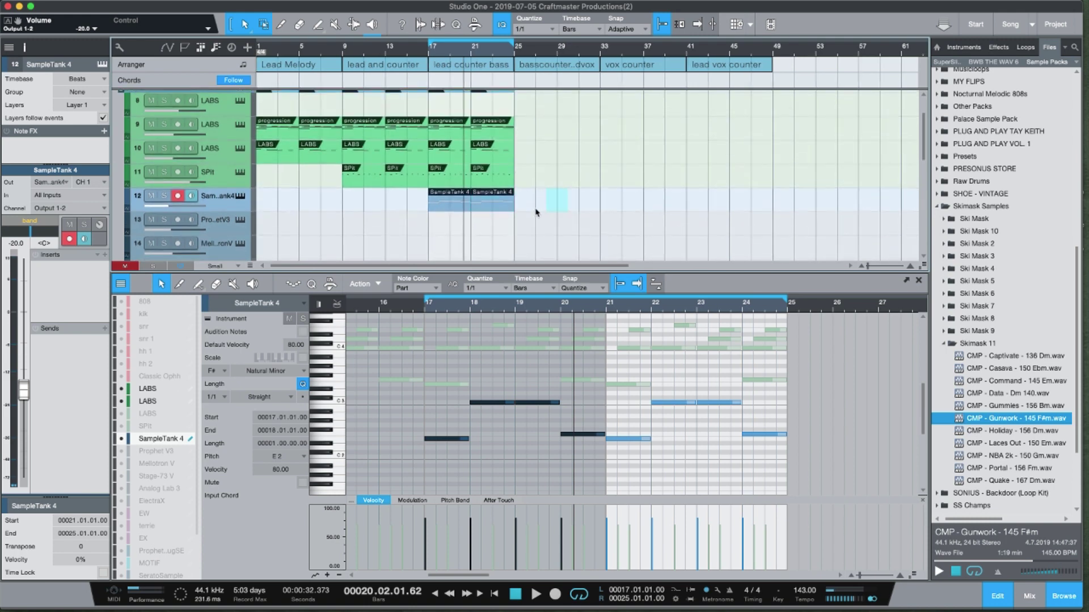
{"action": "left_click_drag", "start_coordinate": [548, 204], "coordinate": [441, 137]}
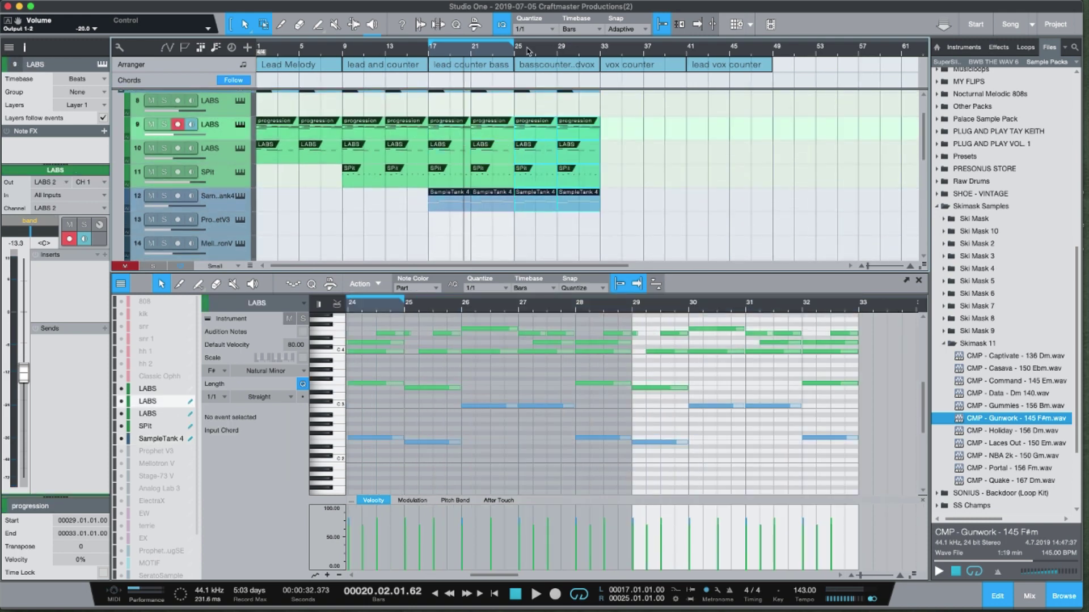
{"action": "scroll", "coordinate": [528, 54], "scroll_direction": "up", "scroll_amount": 3}
{"action": "scroll", "coordinate": [499, 66], "scroll_direction": "up", "scroll_amount": 2}
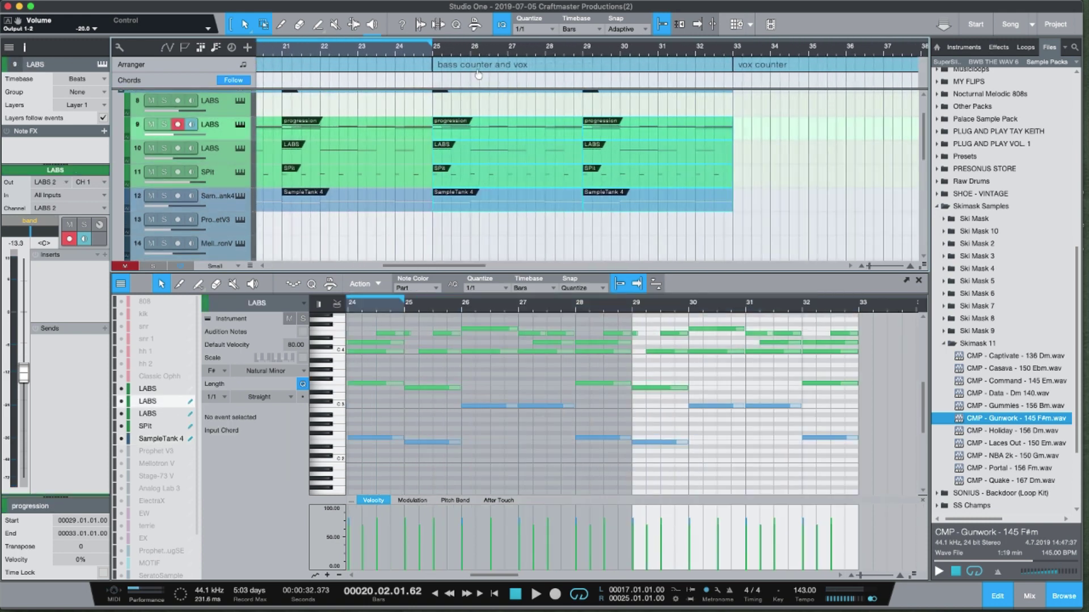
{"action": "scroll", "coordinate": [487, 85], "scroll_direction": "down", "scroll_amount": 1}
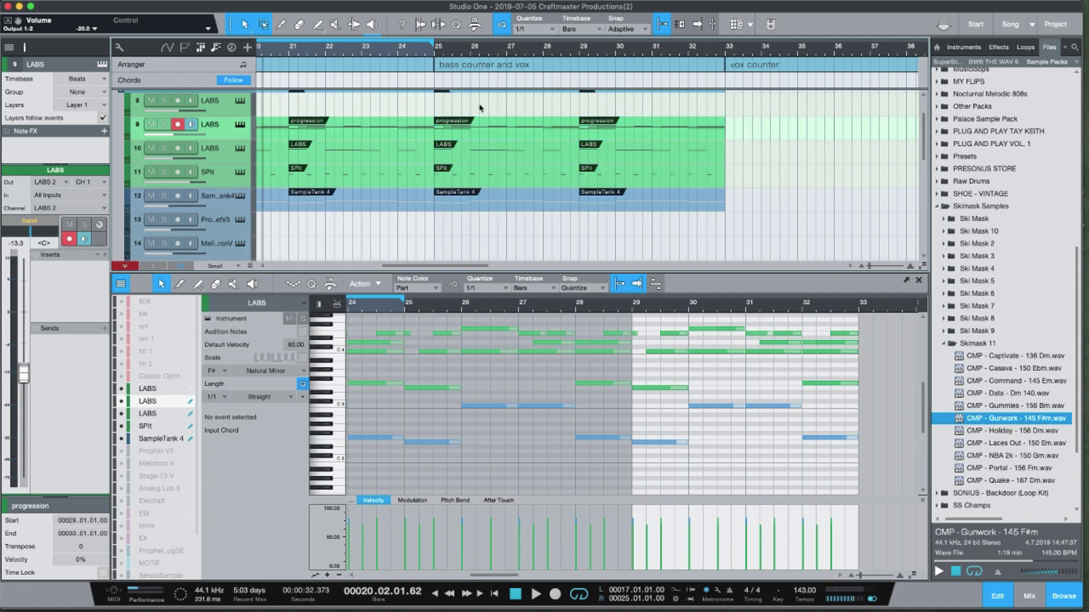
Step: Delete the LABS parts in bars 25–33 and play back from bar 25
{"action": "left_click_drag", "start_coordinate": [479, 108], "coordinate": [627, 150]}
{"action": "key", "text": "Delete"}
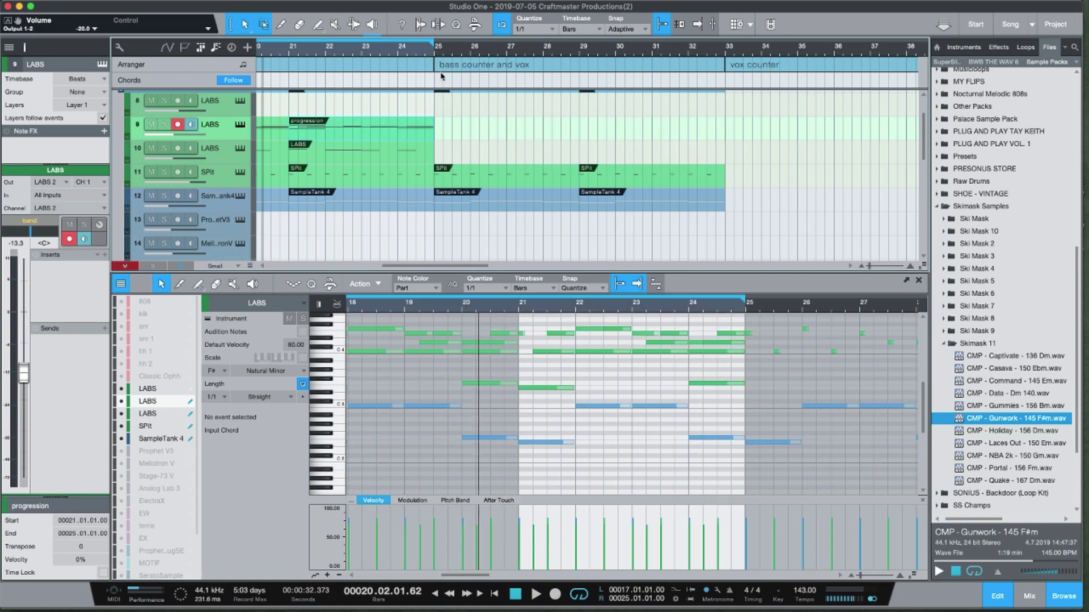
{"action": "left_click", "coordinate": [439, 53]}
{"action": "key", "text": "space"}
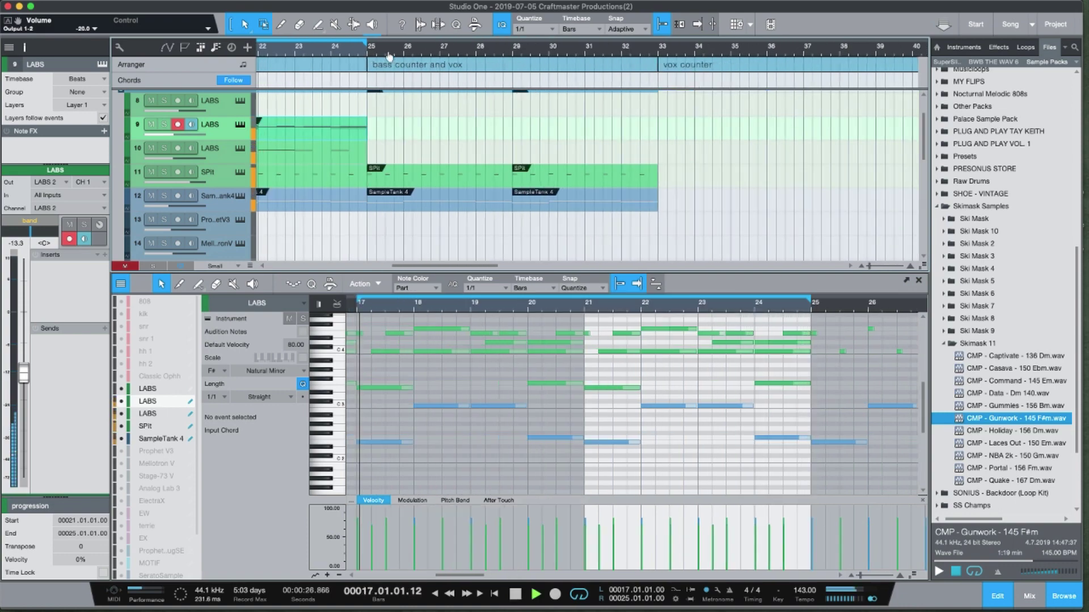
{"action": "key", "text": "w"}
{"action": "key", "text": "space"}
Step: Repeat the SPit part to bar 49 and copy the bars 17–21 LABS parts into bars 41–49
{"action": "left_click", "coordinate": [403, 182]}
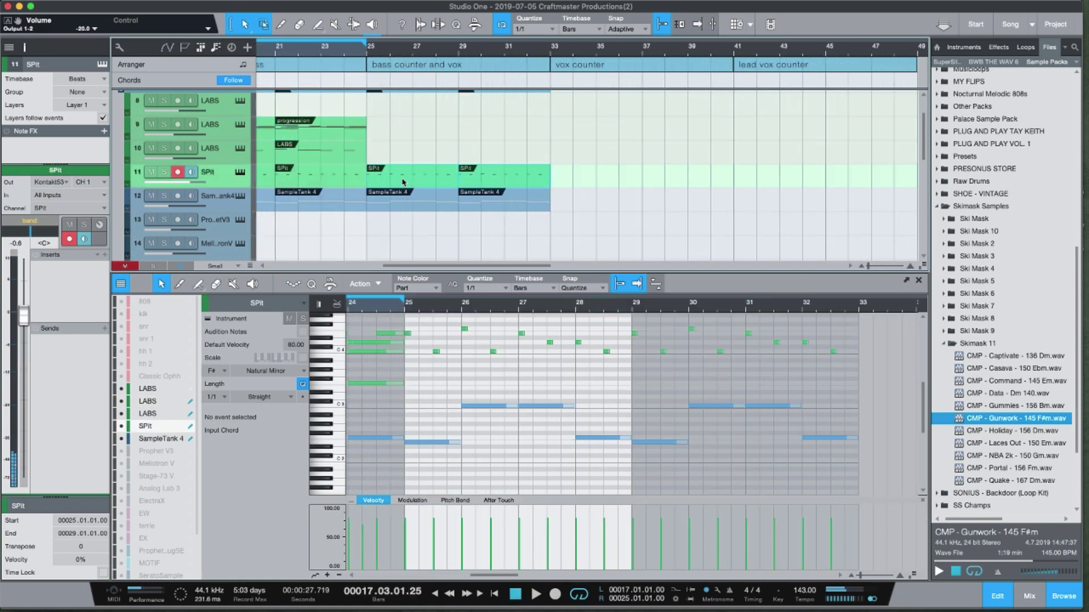
{"action": "key", "text": "d"}
{"action": "key", "text": "d"}
{"action": "key", "text": "d"}
{"action": "key", "text": "d"}
{"action": "key", "text": "d"}
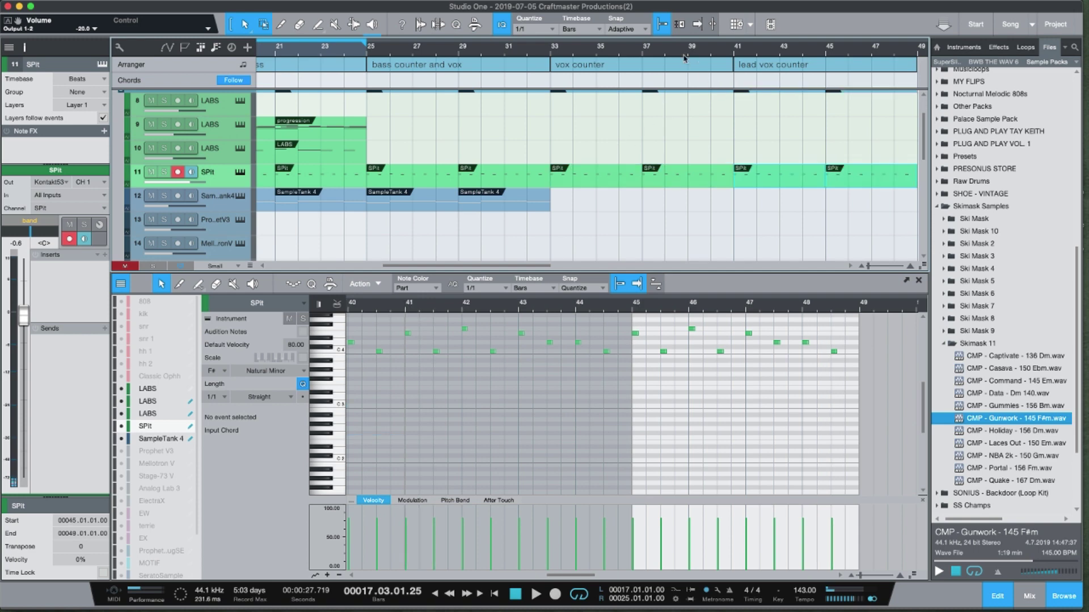
{"action": "key", "text": "w"}
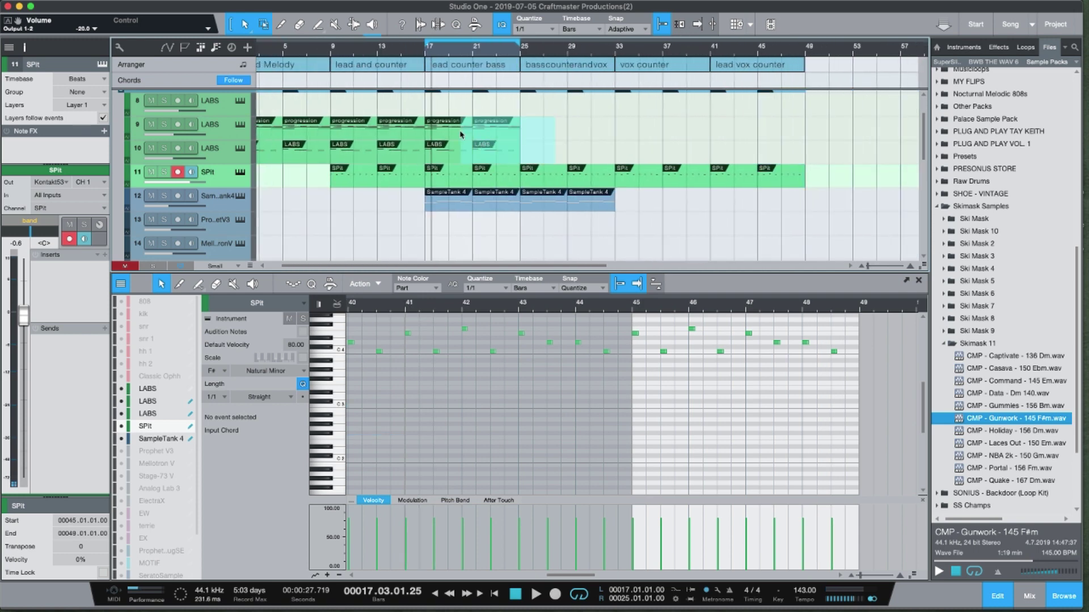
{"action": "left_click", "coordinate": [450, 132]}
{"action": "left_click_drag", "start_coordinate": [443, 131], "coordinate": [728, 136]}
{"action": "key", "text": "d"}
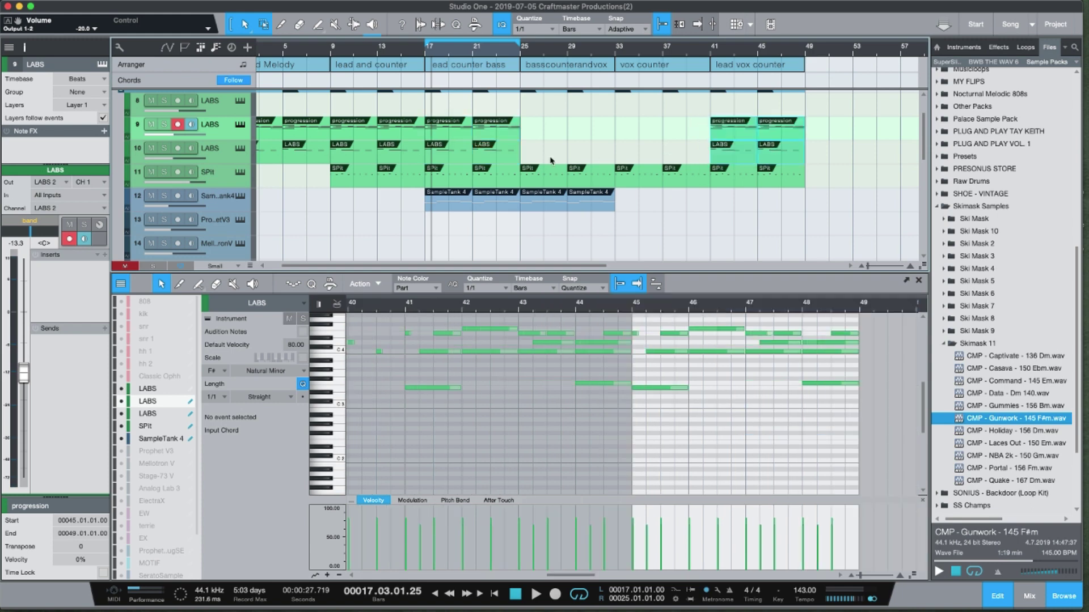
{"action": "scroll", "coordinate": [582, 201], "scroll_direction": "down", "scroll_amount": 4}
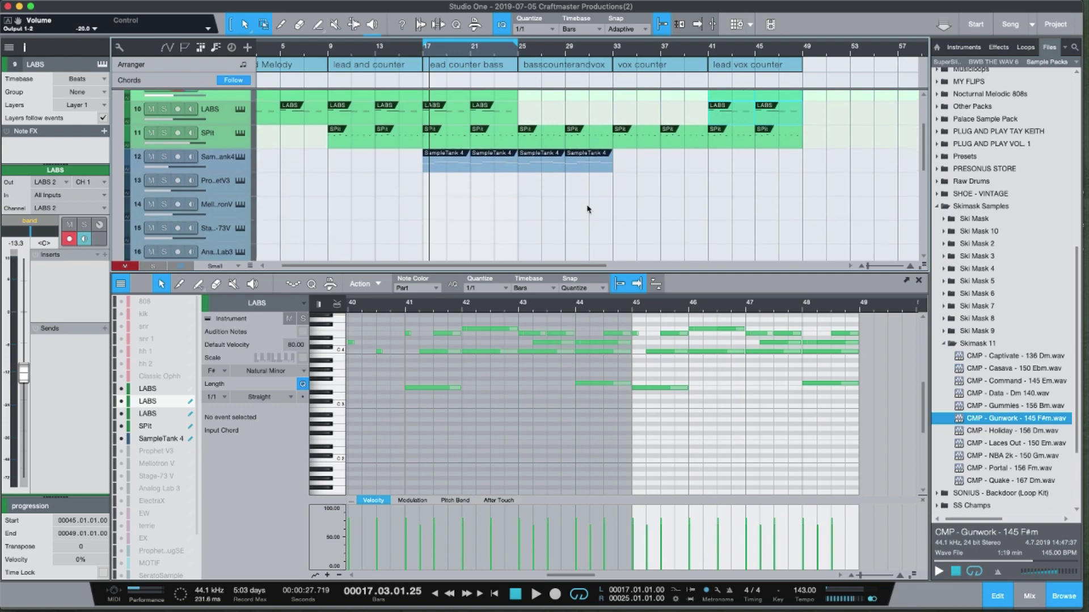
{"action": "scroll", "coordinate": [587, 208], "scroll_direction": "up", "scroll_amount": 3}
{"action": "scroll", "coordinate": [570, 80], "scroll_direction": "up", "scroll_amount": 3}
{"action": "scroll", "coordinate": [571, 79], "scroll_direction": "down", "scroll_amount": 4}
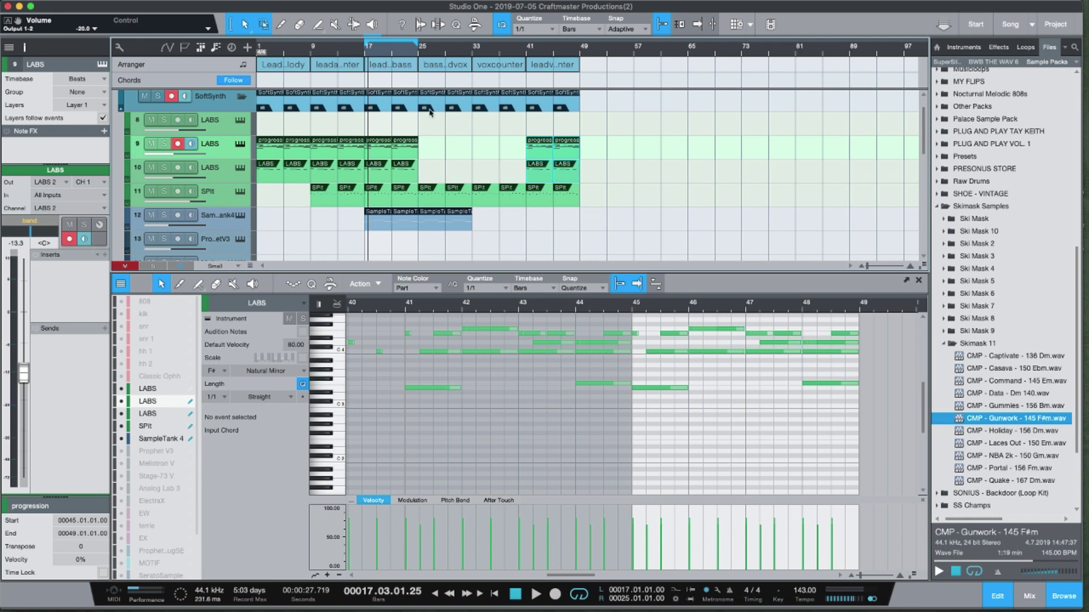
{"action": "scroll", "coordinate": [501, 52], "scroll_direction": "up", "scroll_amount": 3}
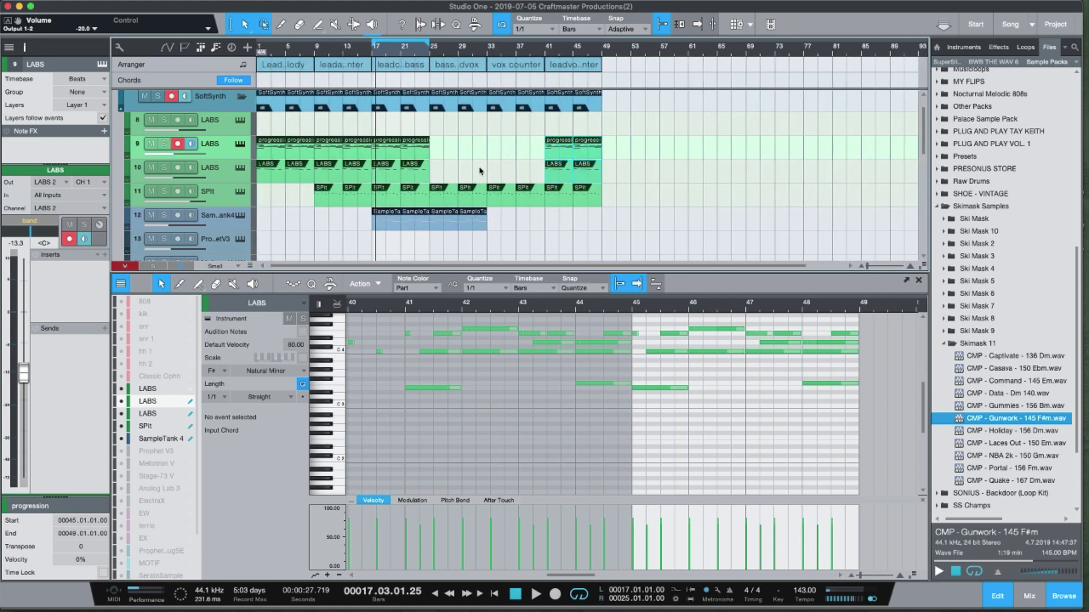
{"action": "scroll", "coordinate": [479, 171], "scroll_direction": "down", "scroll_amount": 1}
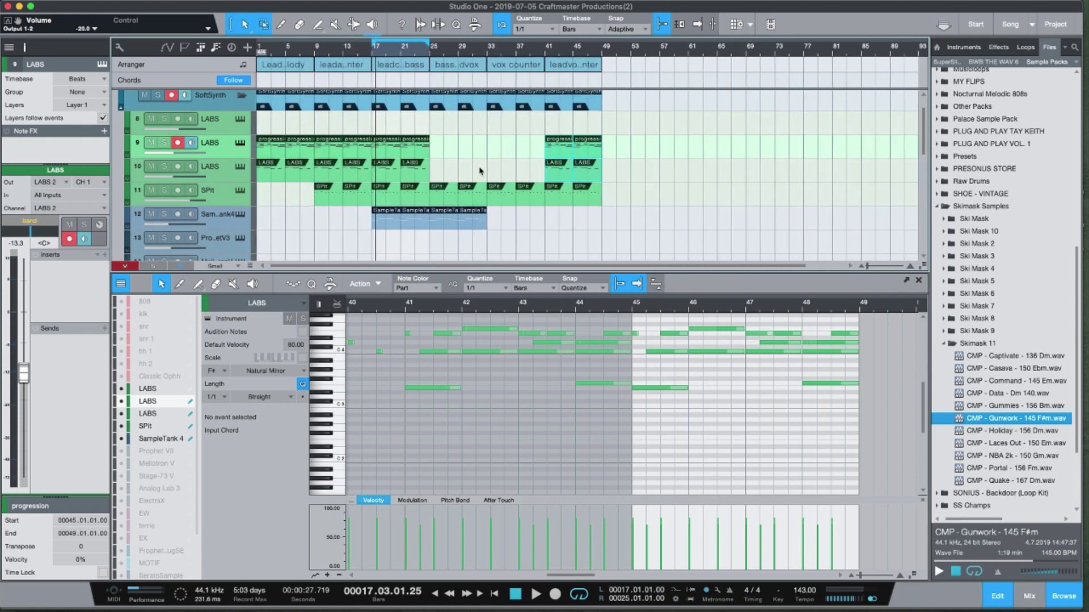
{"action": "scroll", "coordinate": [477, 171], "scroll_direction": "down", "scroll_amount": 5}
{"action": "scroll", "coordinate": [474, 173], "scroll_direction": "up", "scroll_amount": 5}
{"action": "scroll", "coordinate": [474, 173], "scroll_direction": "up", "scroll_amount": 1}
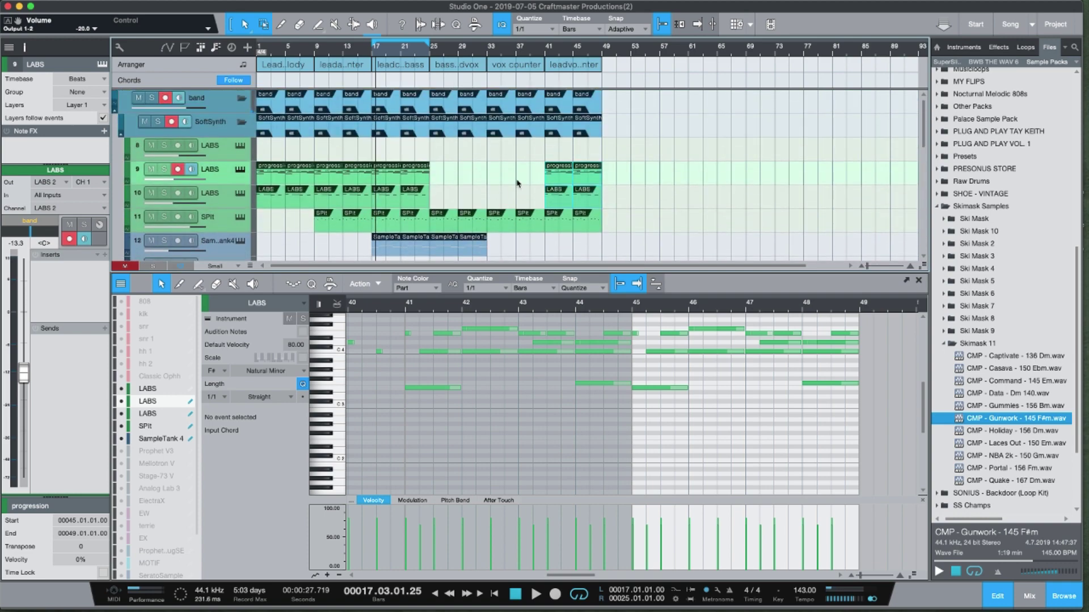
Step: Toggle the mix console on and off with F3 so the arrangement shows more tracks
{"action": "key", "text": "F3"}
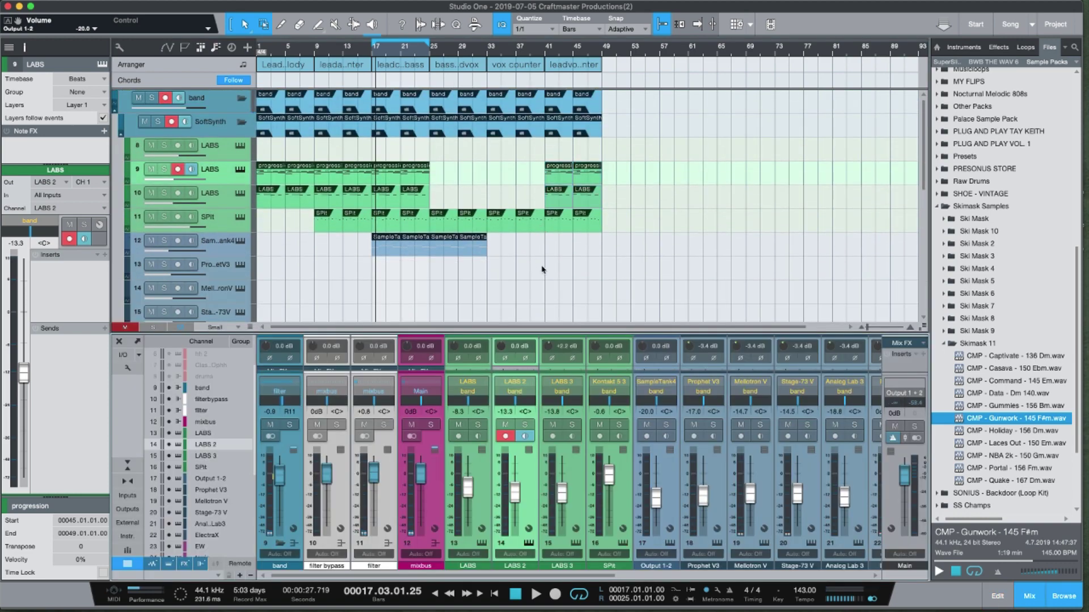
{"action": "key", "text": "F3"}
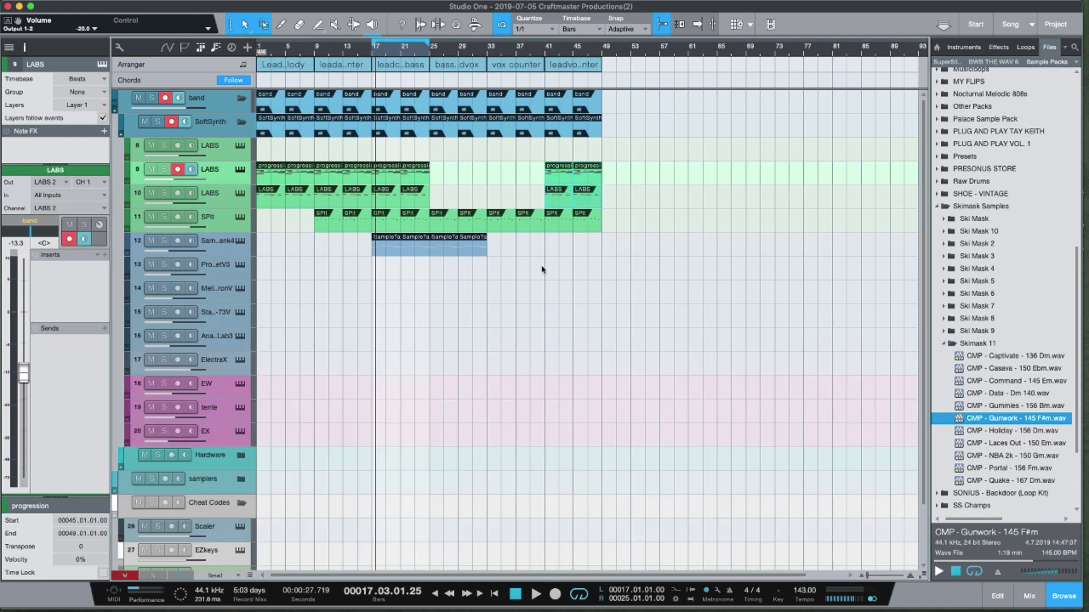